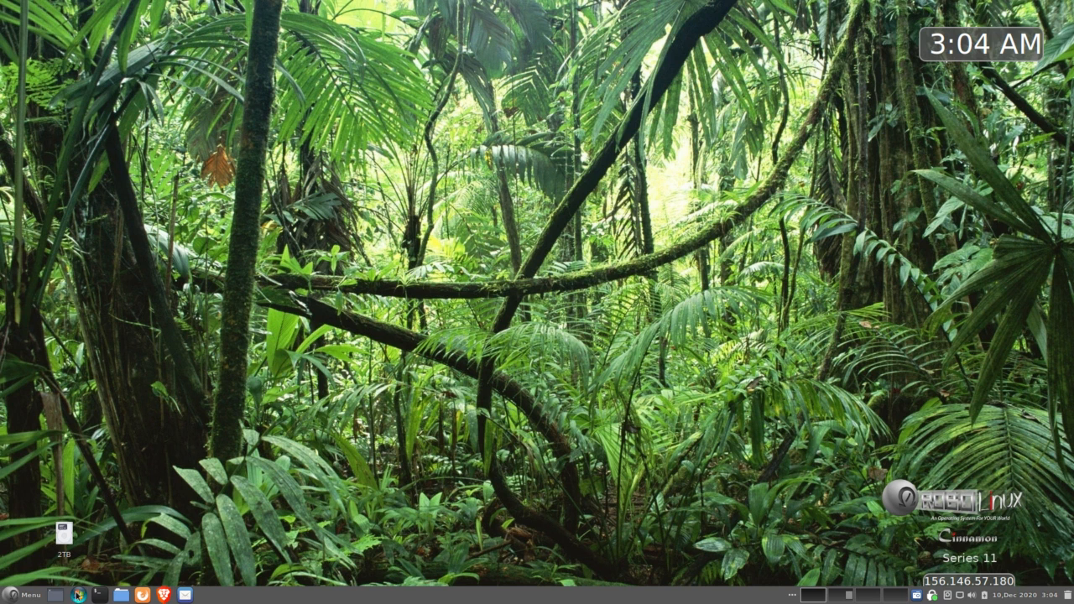
# Step: Open a file manager window and browse the file system to the home directory that contains the robo folder
pyautogui.click(122, 596)
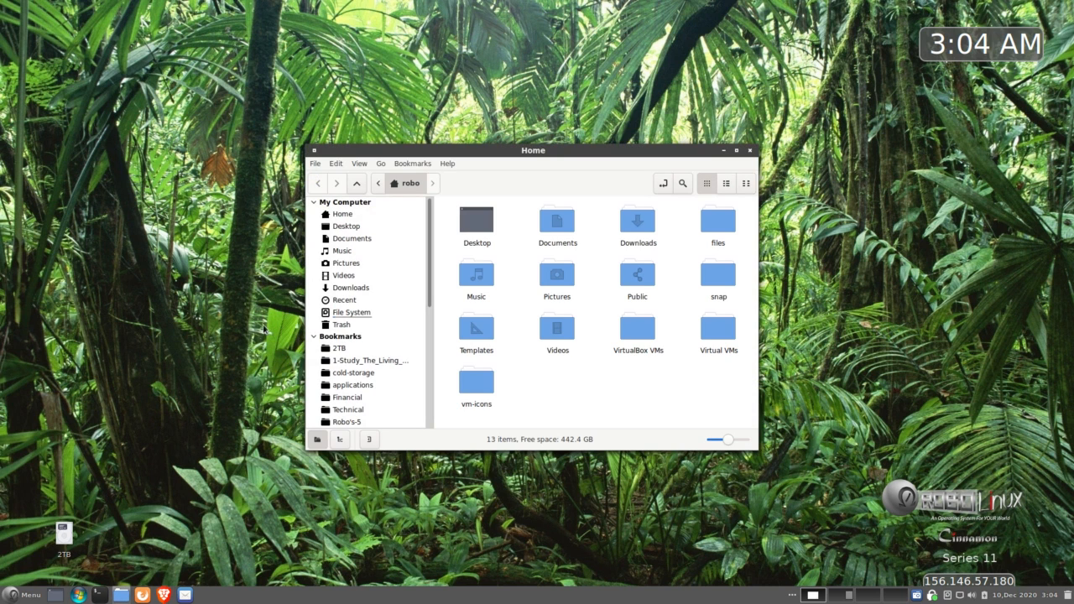
pyautogui.click(356, 315)
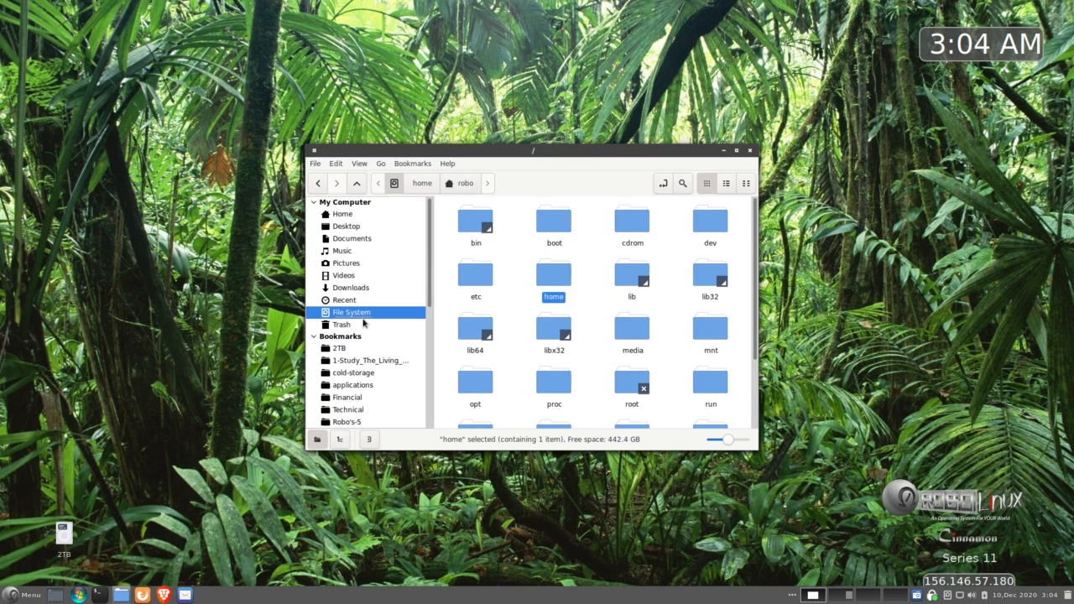
pyautogui.doubleClick(554, 277)
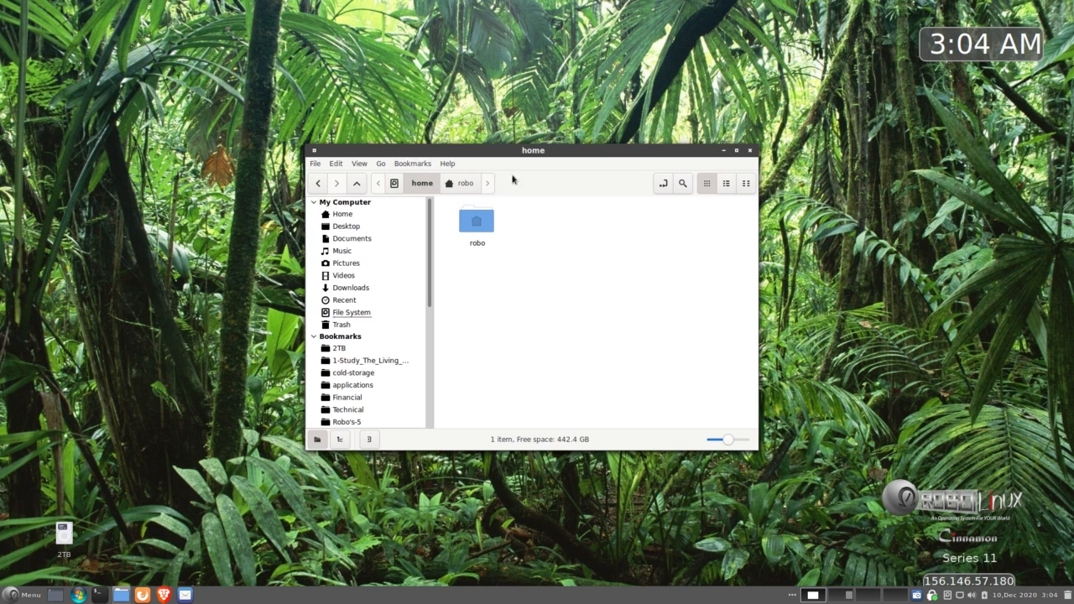
# Step: Open the 2TB drive in a second window and arrange it beside the home directory window
pyautogui.moveTo(497, 147); pyautogui.dragTo(201, 17)
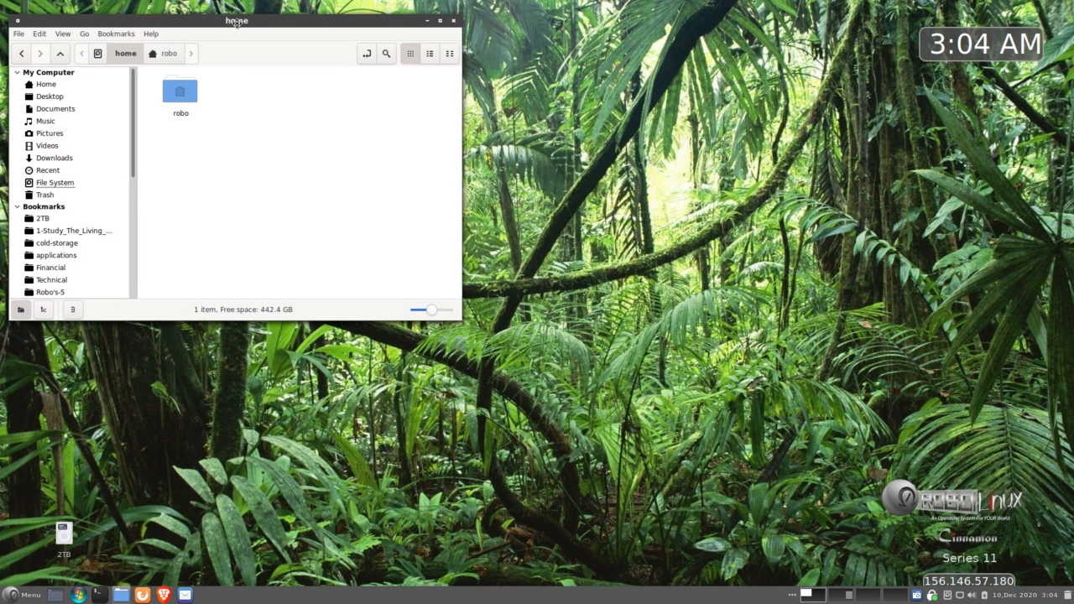
pyautogui.doubleClick(62, 535)
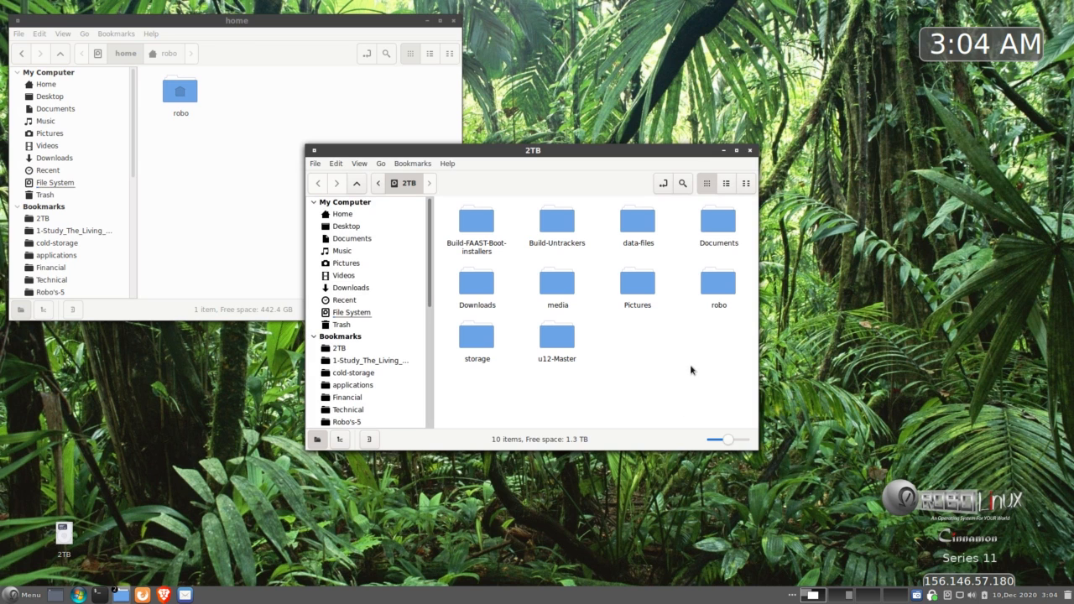
pyautogui.moveTo(678, 157); pyautogui.dragTo(927, 94)
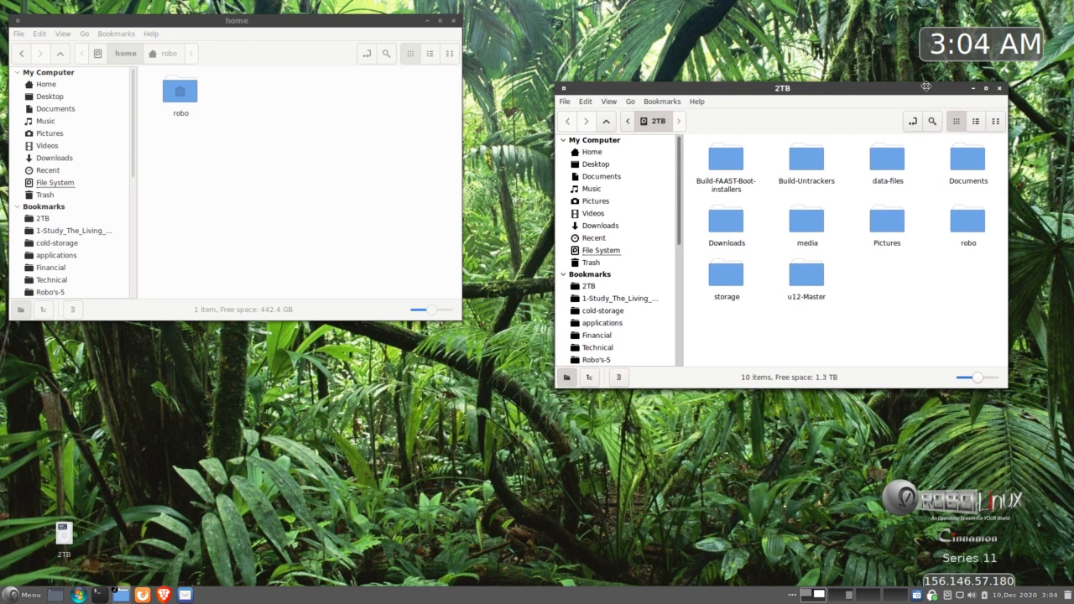
# Step: Permanently delete the existing robo folder from the 2TB drive
pyautogui.rightClick(967, 230)
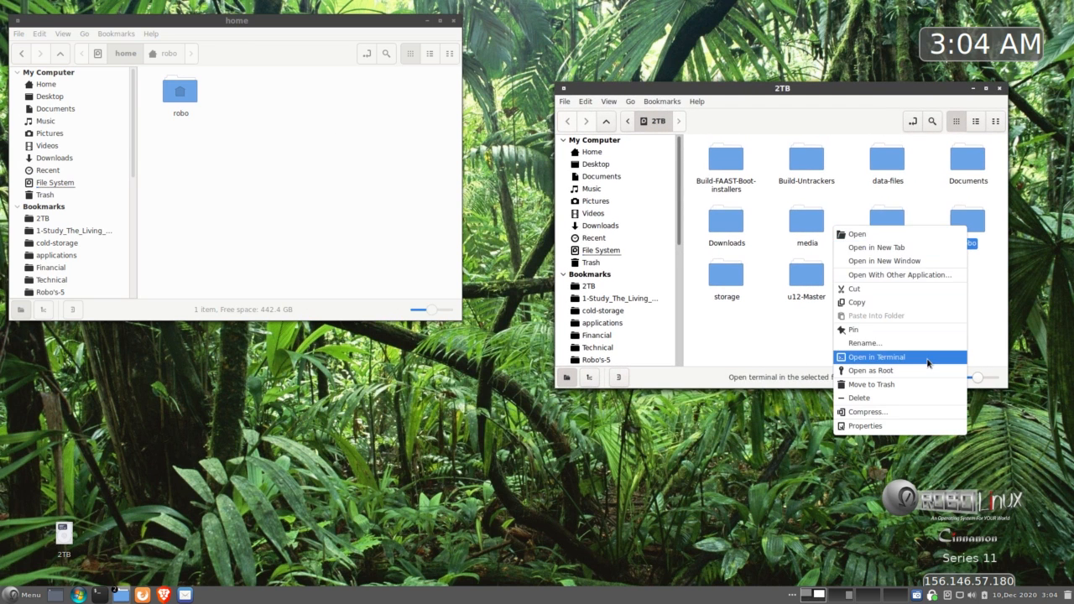
pyautogui.click(904, 390)
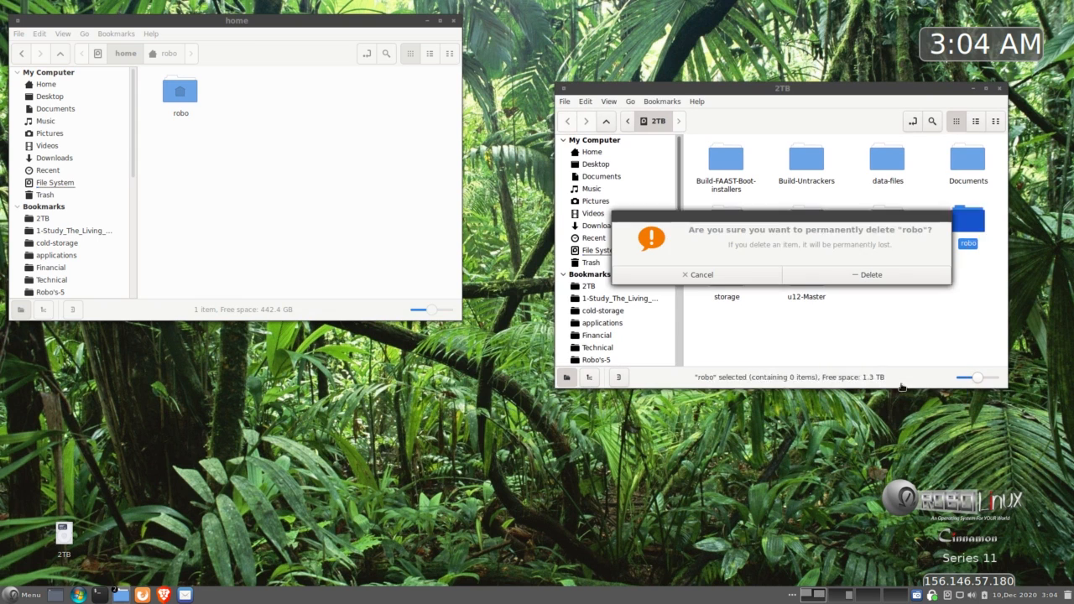
pyautogui.click(878, 274)
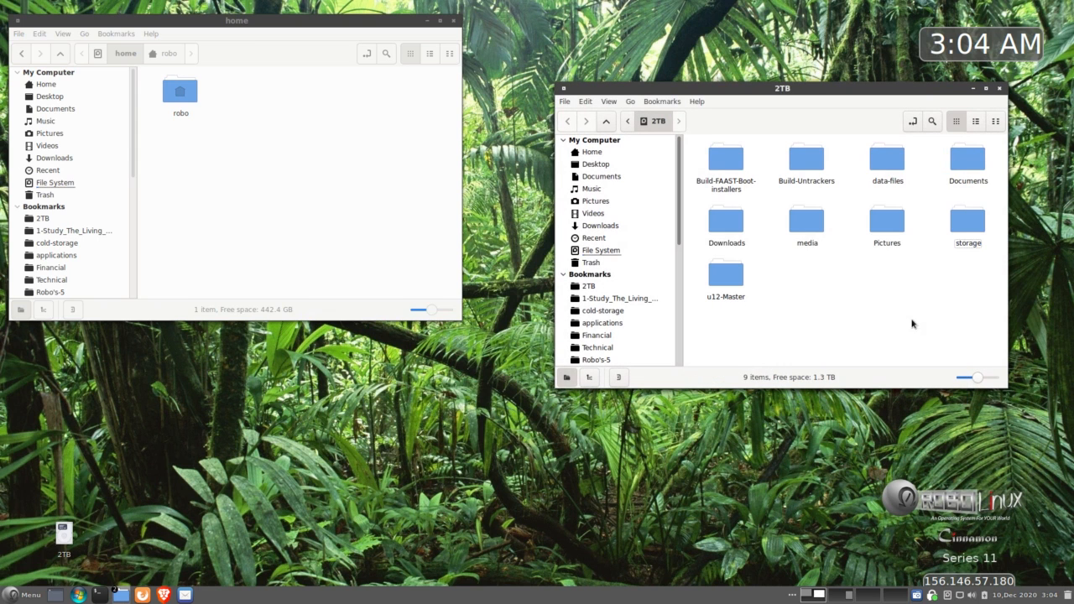
# Step: Align the home and 2TB windows side by side at about the same height without overlap
pyautogui.click(327, 150)
pyautogui.moveTo(327, 22); pyautogui.dragTo(353, 87)
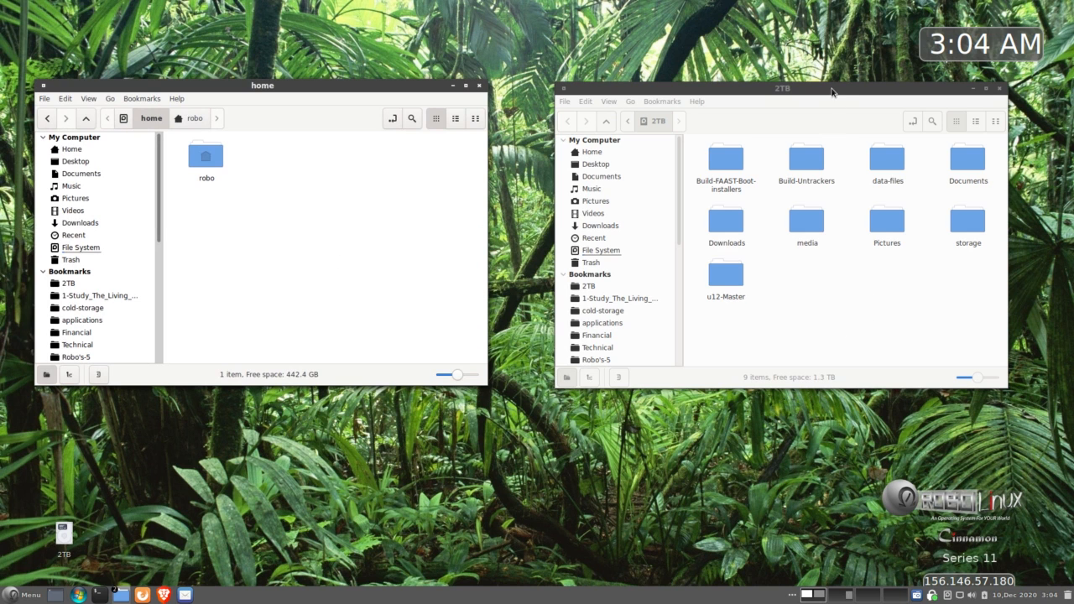
pyautogui.moveTo(837, 88); pyautogui.dragTo(814, 89)
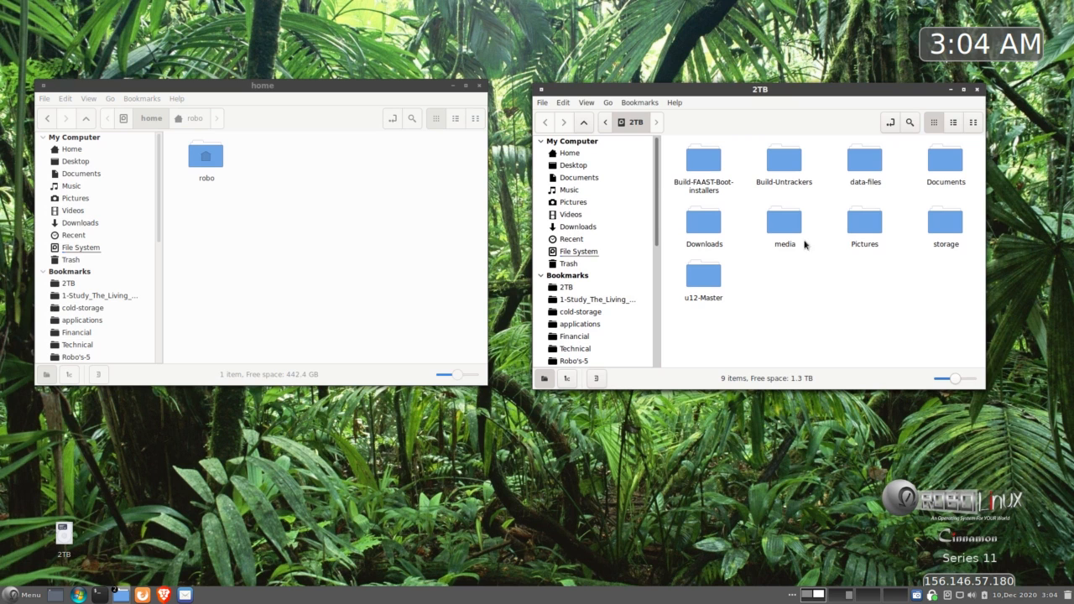
pyautogui.click(332, 216)
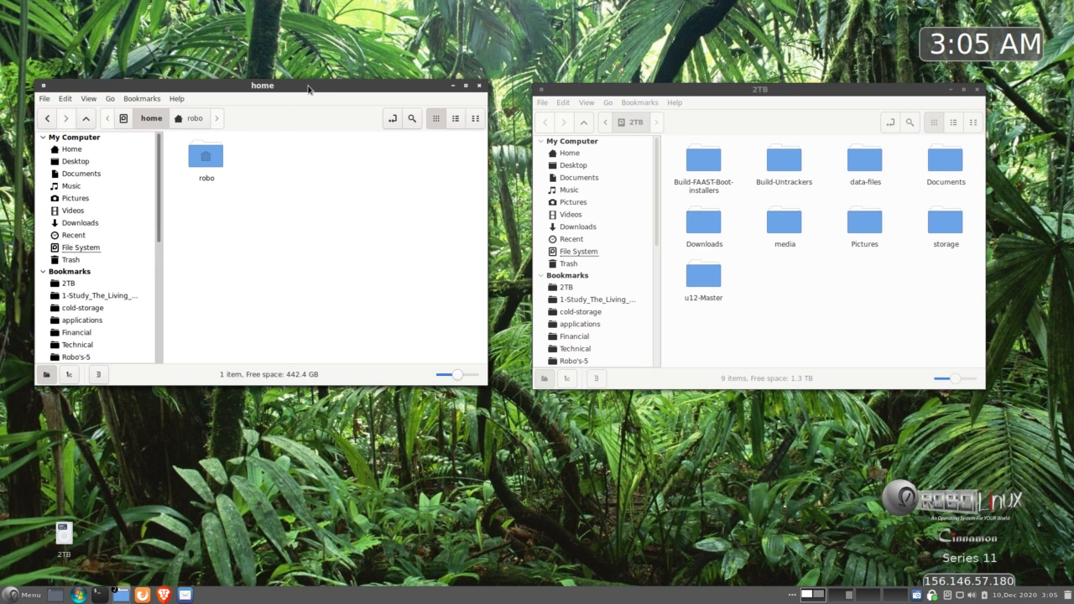
pyautogui.moveTo(308, 89); pyautogui.dragTo(310, 92)
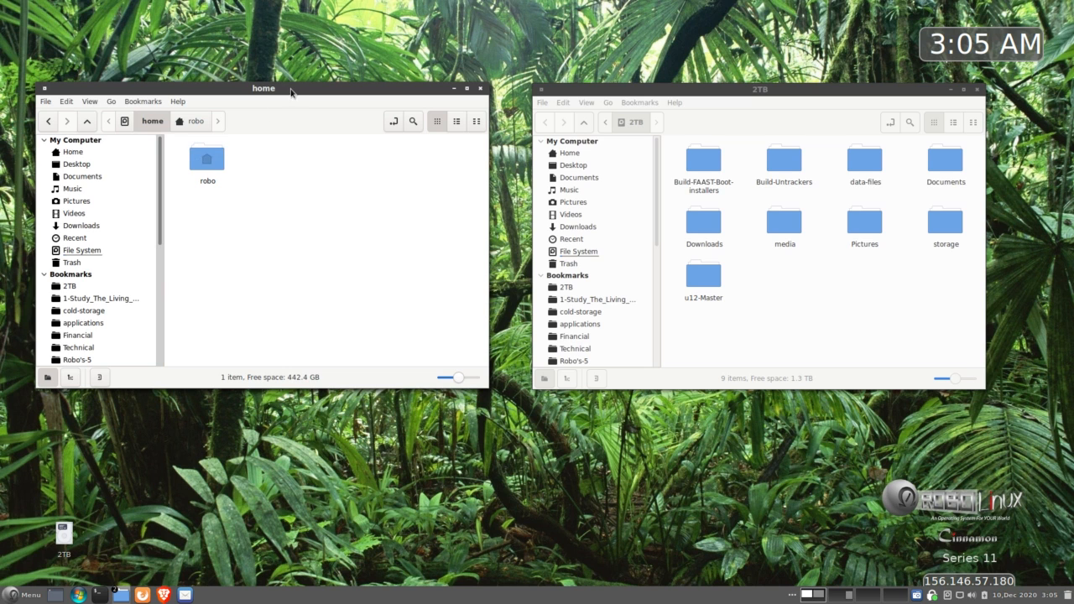
pyautogui.moveTo(291, 88); pyautogui.dragTo(283, 94)
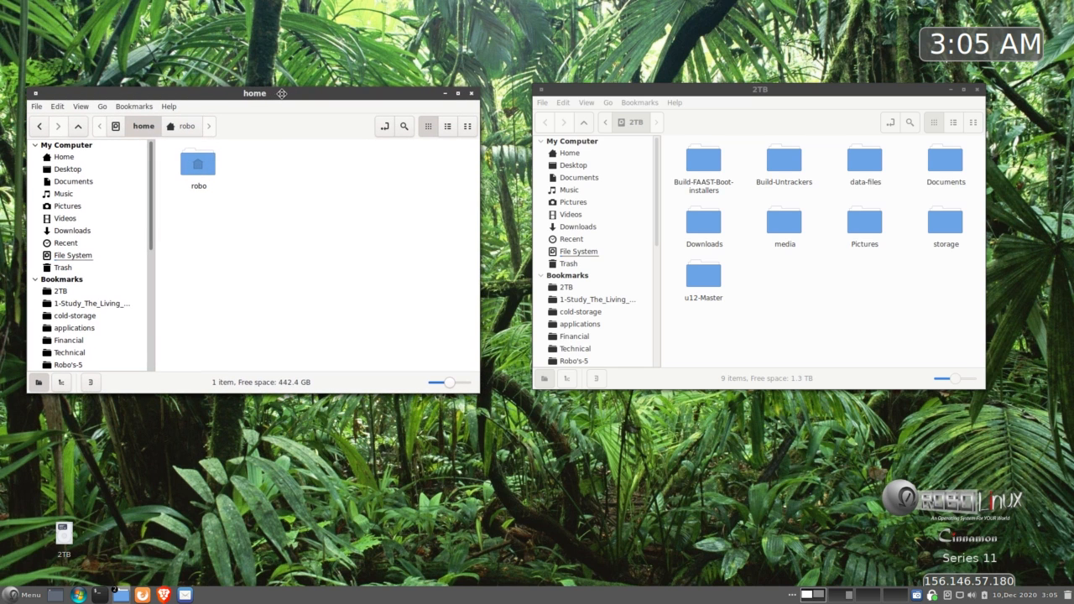
# Step: Copy the robo folder from the home directory and paste it into the root of the 2TB drive
pyautogui.rightClick(198, 168)
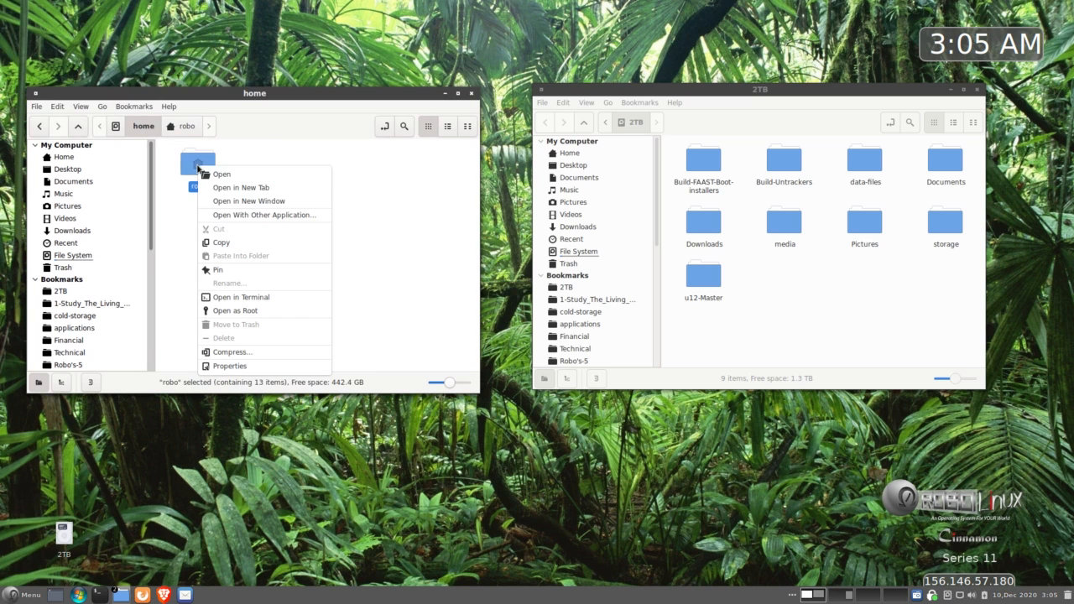
pyautogui.click(223, 242)
pyautogui.click(796, 282)
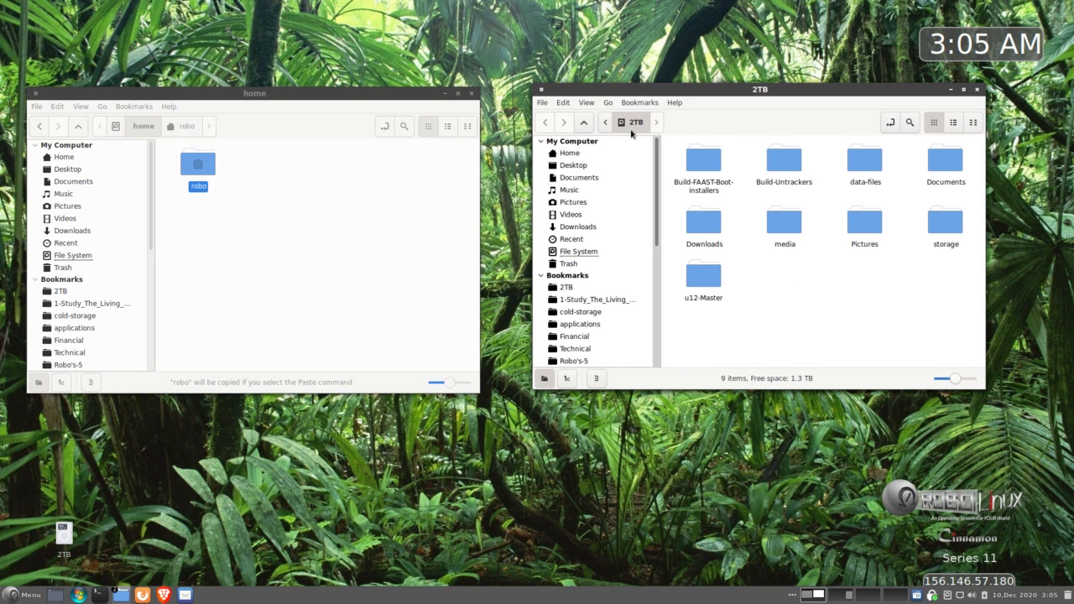
pyautogui.rightClick(818, 279)
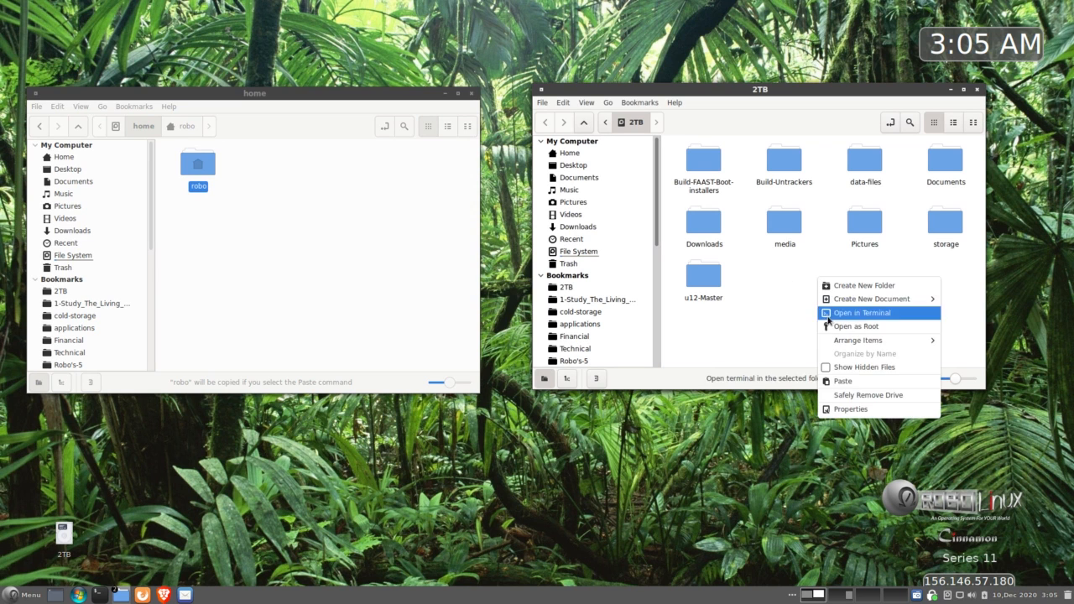
pyautogui.click(839, 382)
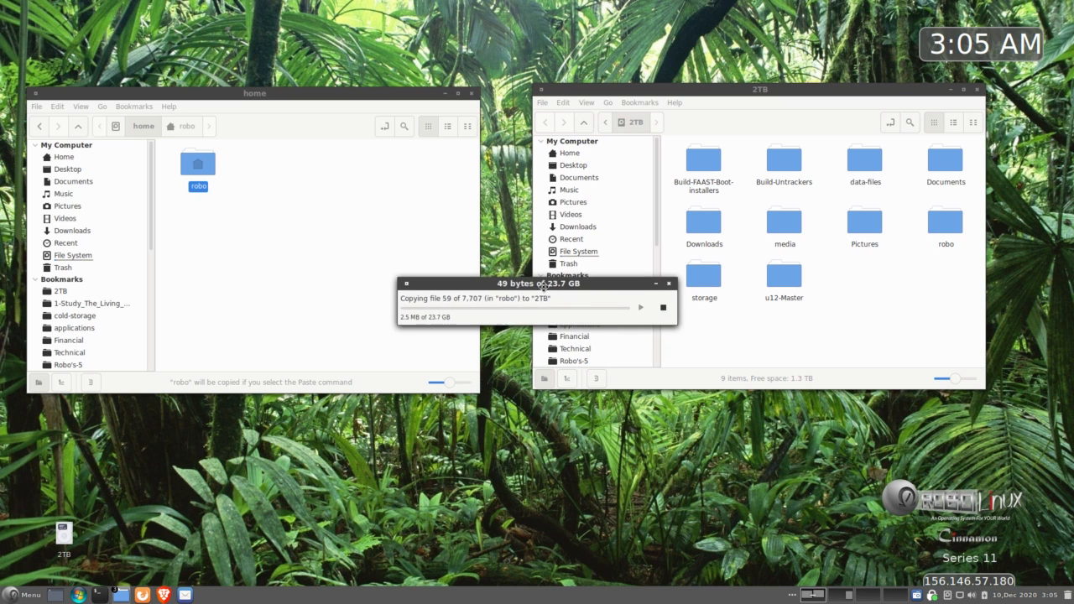
# Step: Move the copy progress window below the two file windows and shift the 2TB window slightly to keep all three in view
pyautogui.moveTo(543, 288); pyautogui.dragTo(531, 424)
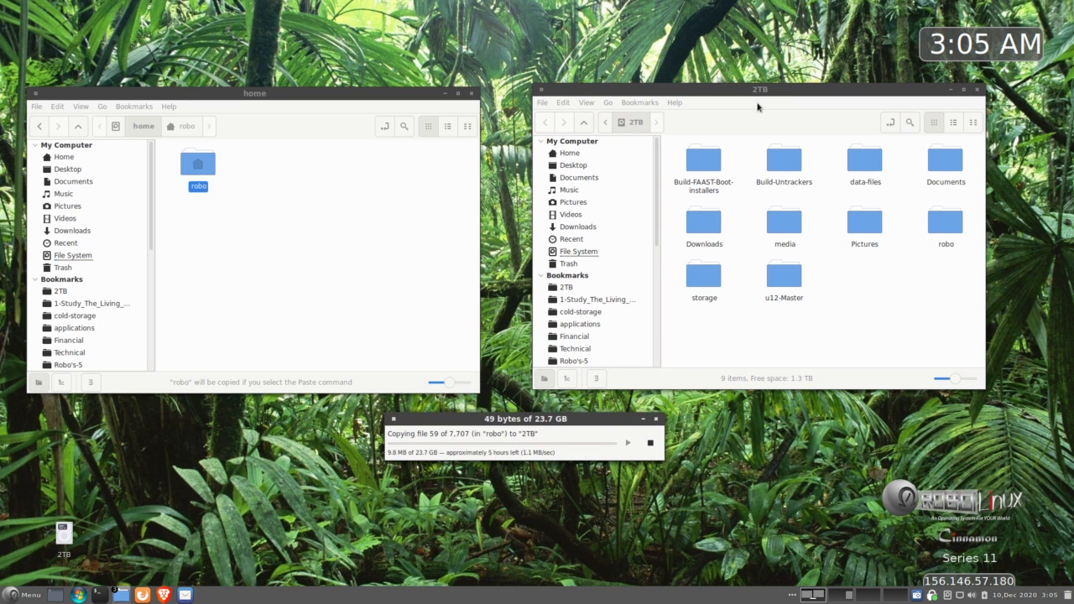
pyautogui.moveTo(764, 90); pyautogui.dragTo(750, 99)
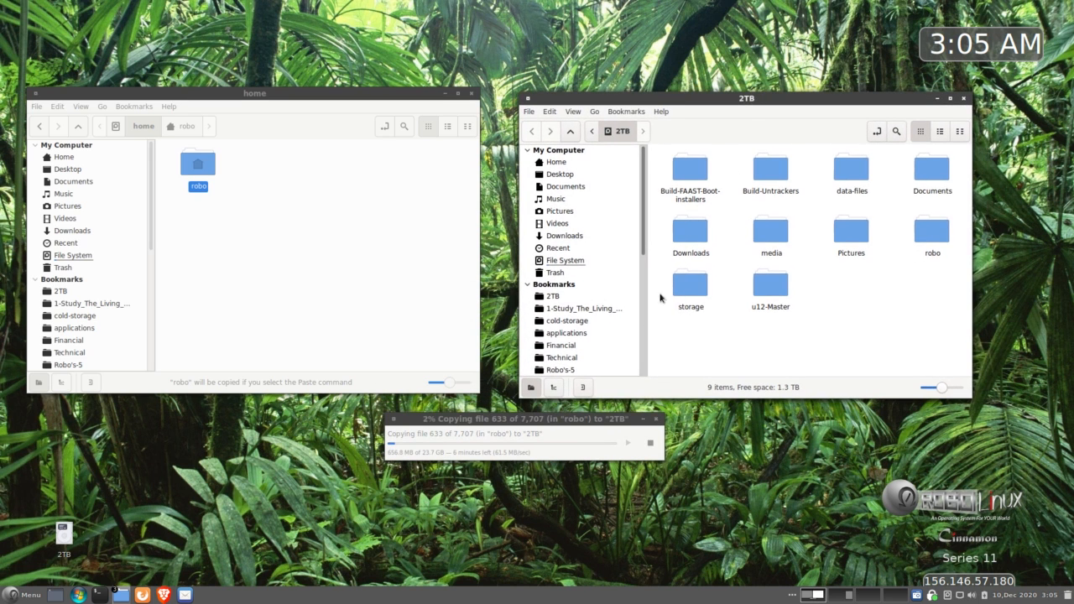
pyautogui.click(585, 424)
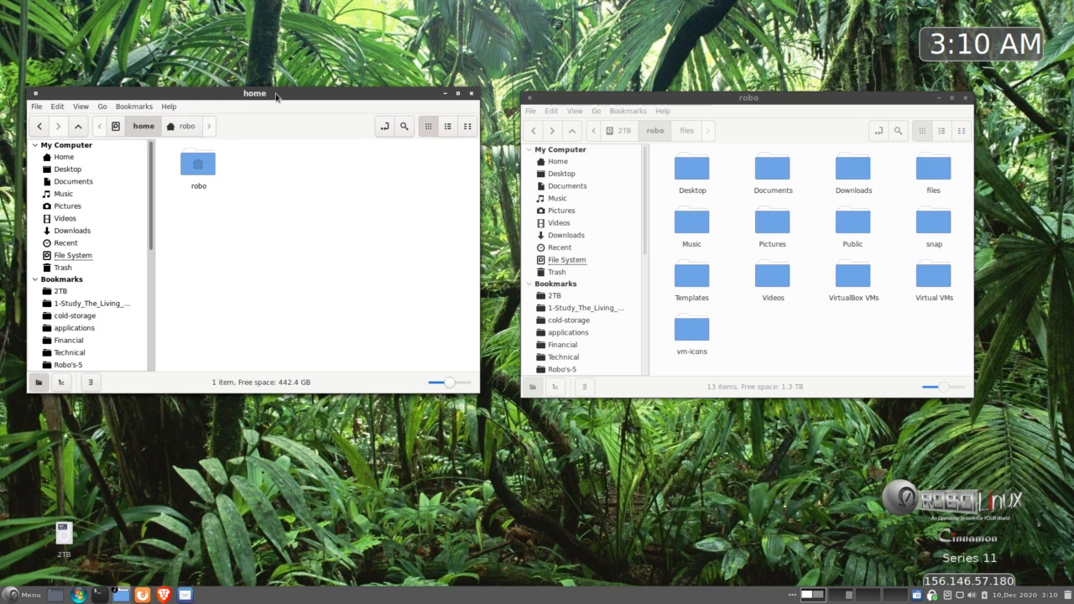
# Step: Open the copied robo folder on the 2TB drive and the original robo folder in the home window to compare their contents
pyautogui.moveTo(277, 95); pyautogui.dragTo(277, 97)
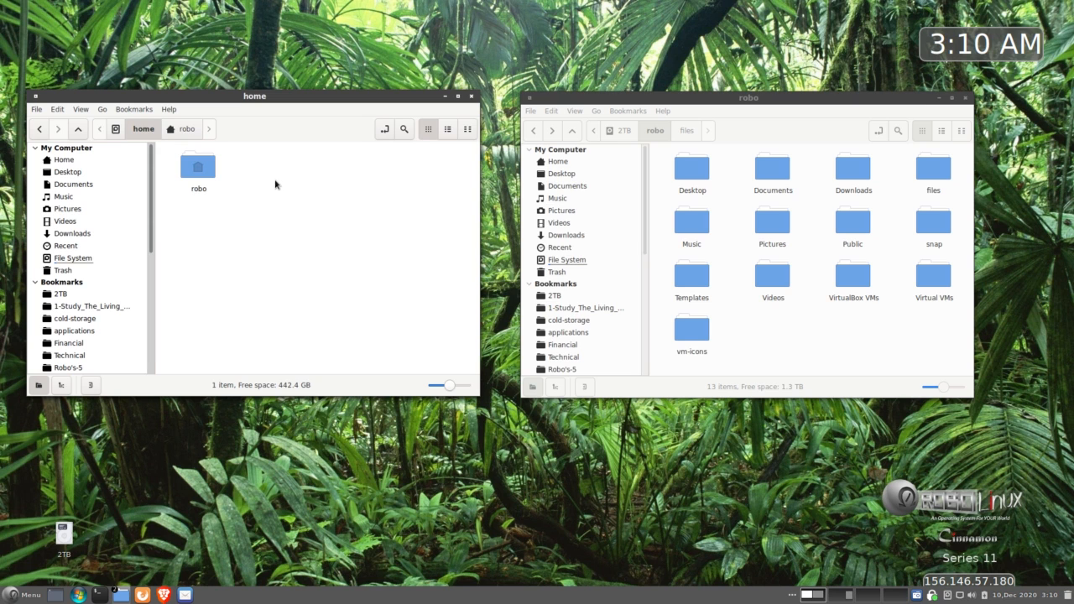
pyautogui.click(822, 359)
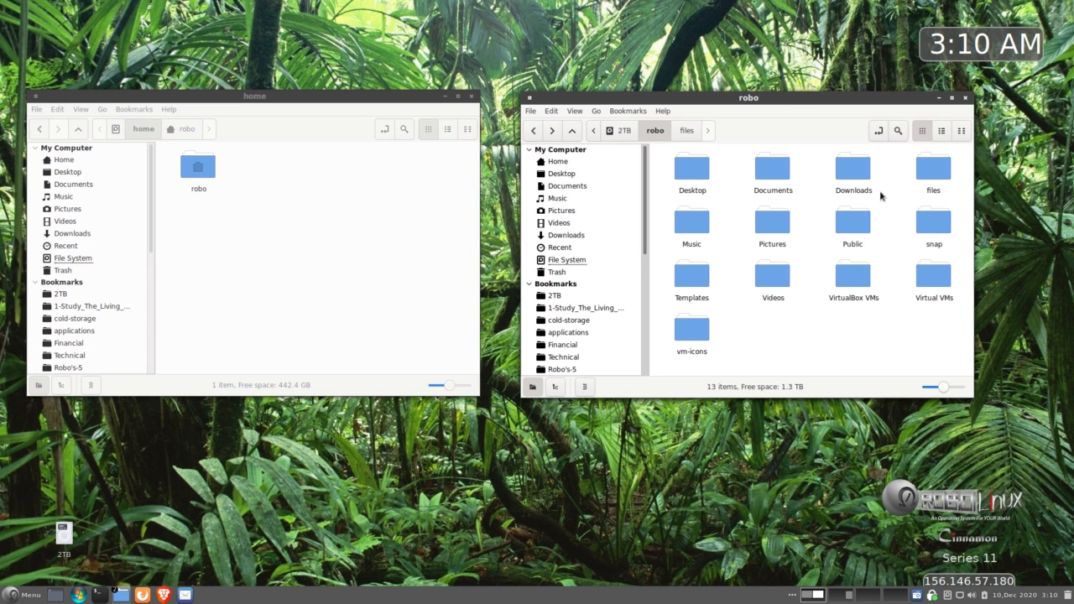
pyautogui.click(621, 130)
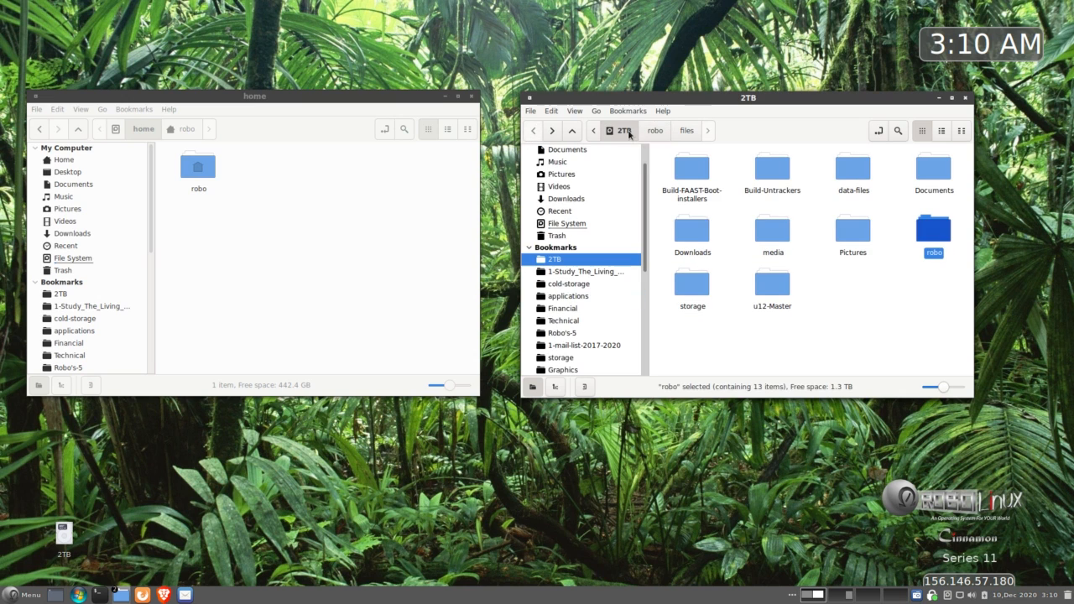
pyautogui.click(912, 233)
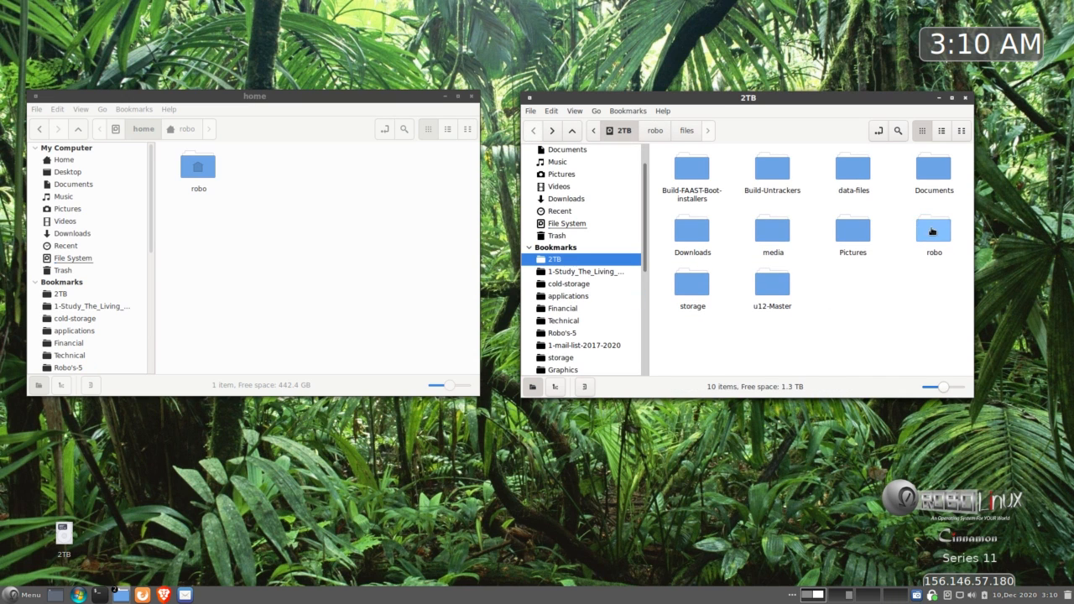
pyautogui.doubleClick(932, 231)
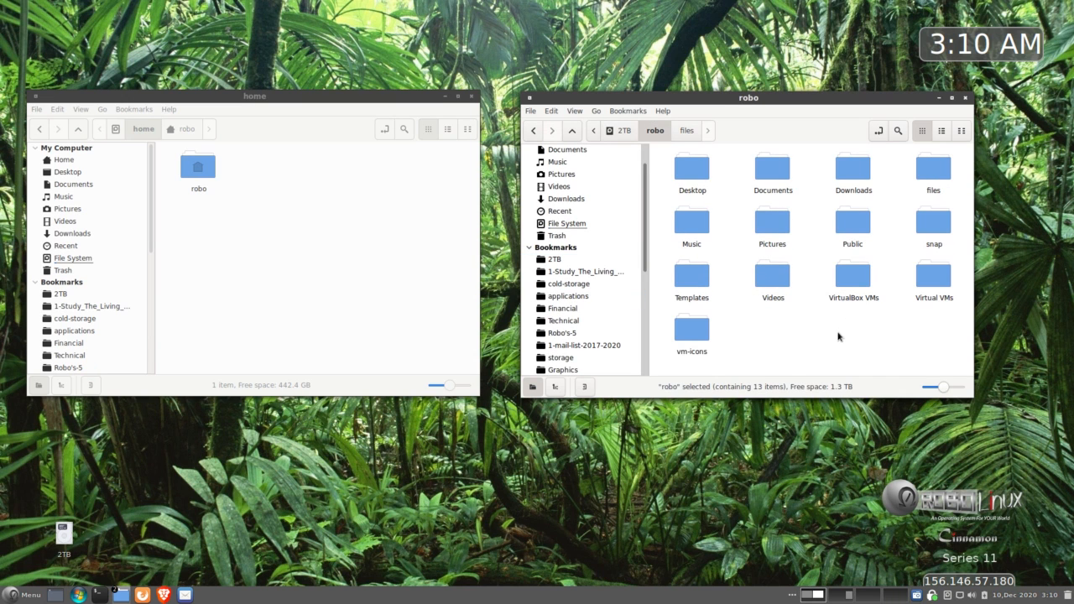
pyautogui.click(199, 171)
pyautogui.press('Return')
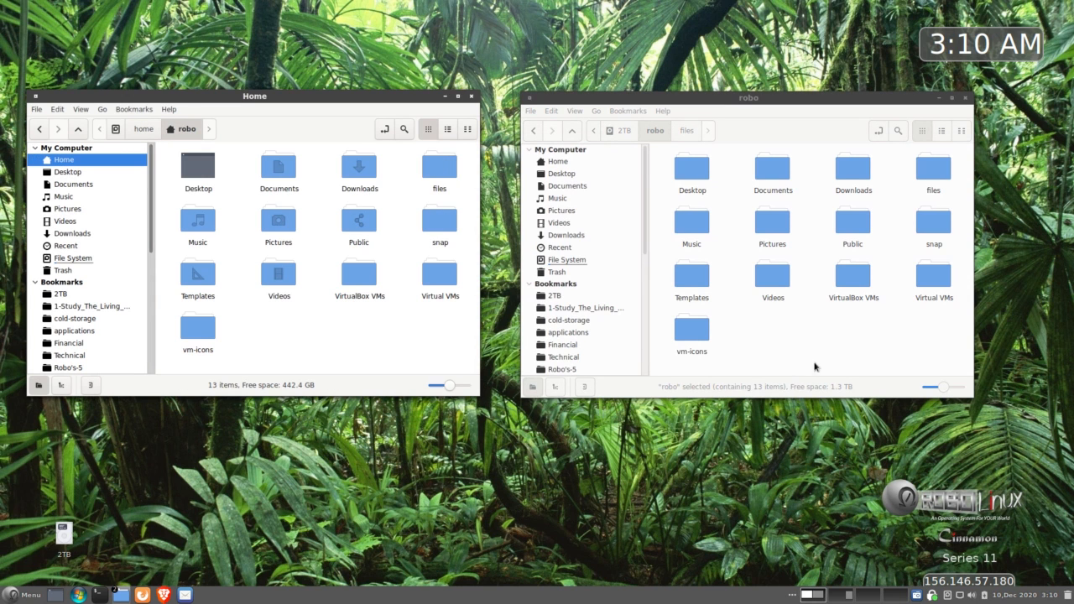
# Step: Show the hidden files in the copied robo folder on the 2TB drive and look through them
pyautogui.click(797, 312)
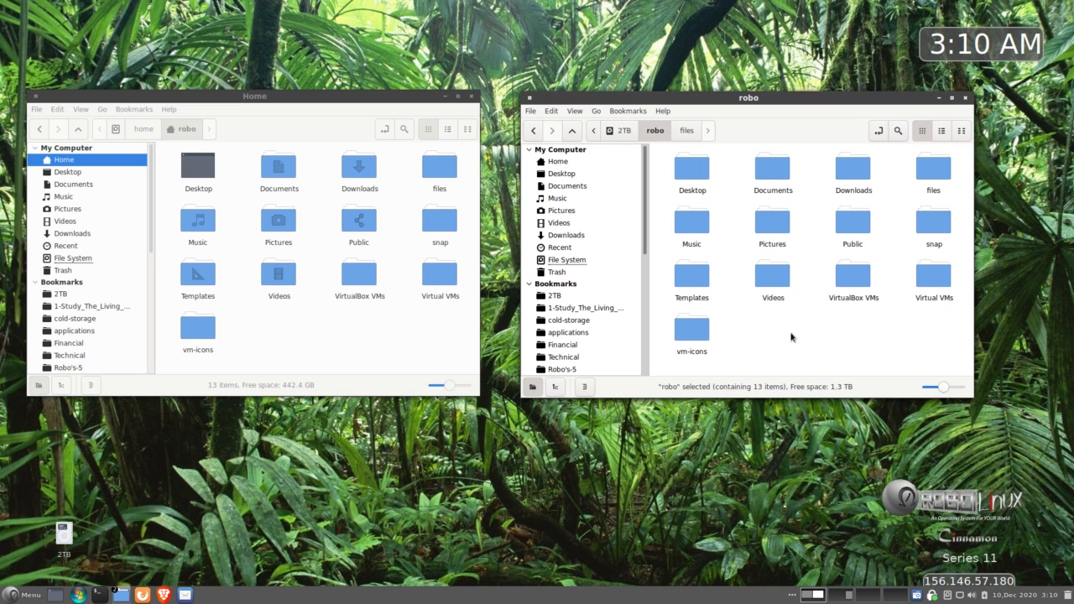
pyautogui.hotkey('ctrl', 'h')
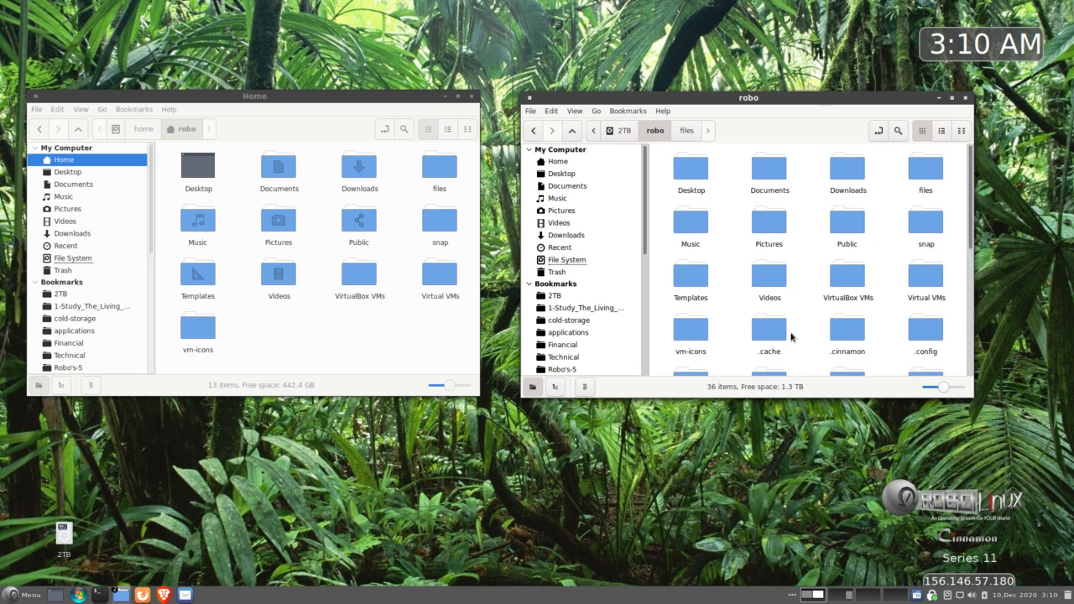
pyautogui.scroll(-2, 781, 336)
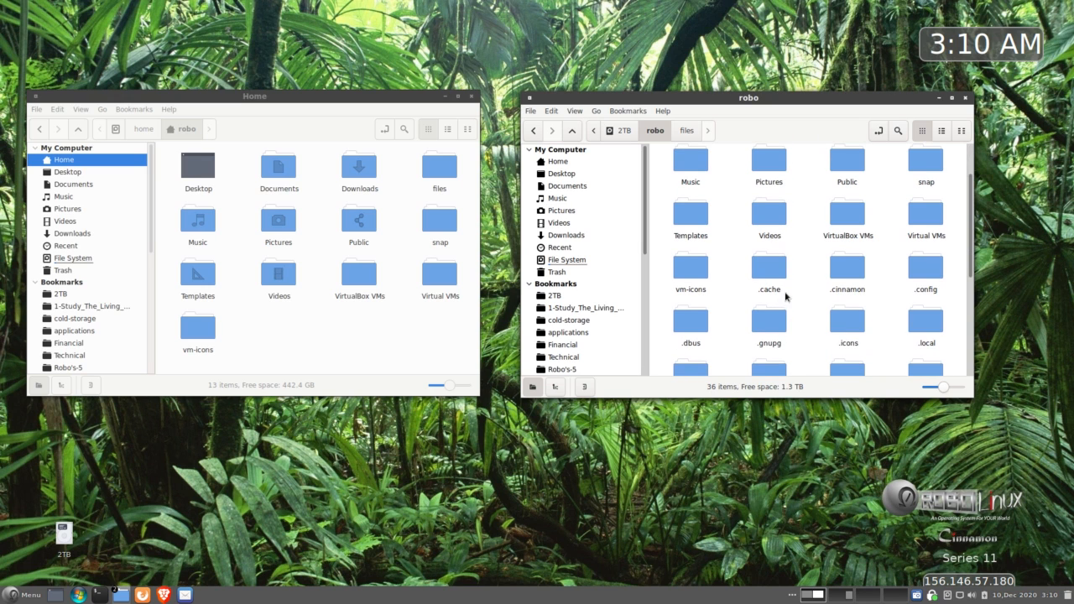
pyautogui.scroll(-3, 900, 293)
pyautogui.scroll(1, 900, 293)
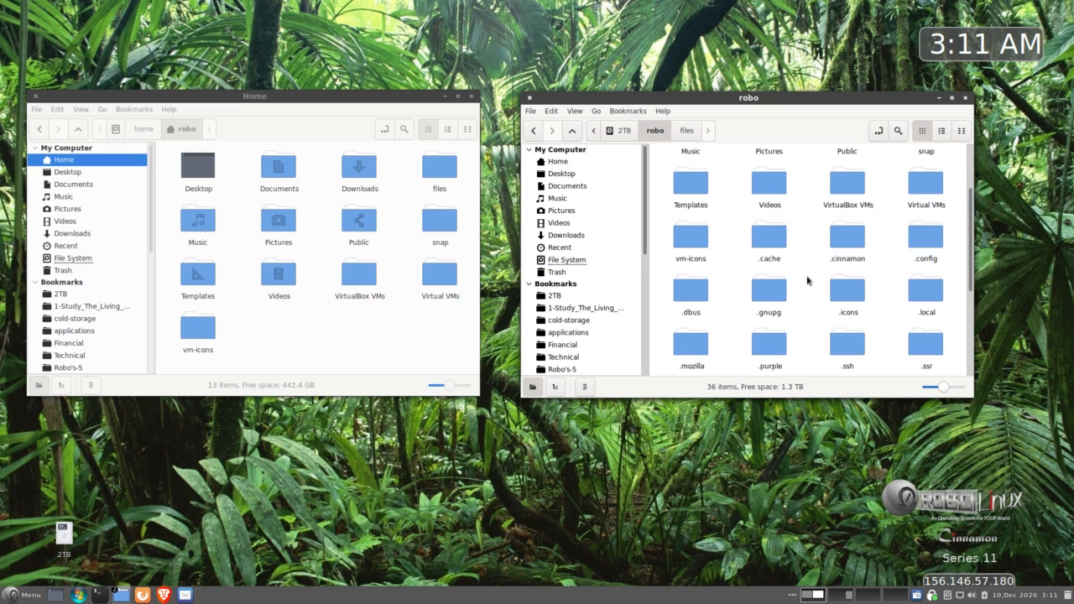
# Step: Inspect the hidden .cinnamon folder in the copy, return to robo and review the remaining hidden folders
pyautogui.click(845, 245)
pyautogui.doubleClick(845, 245)
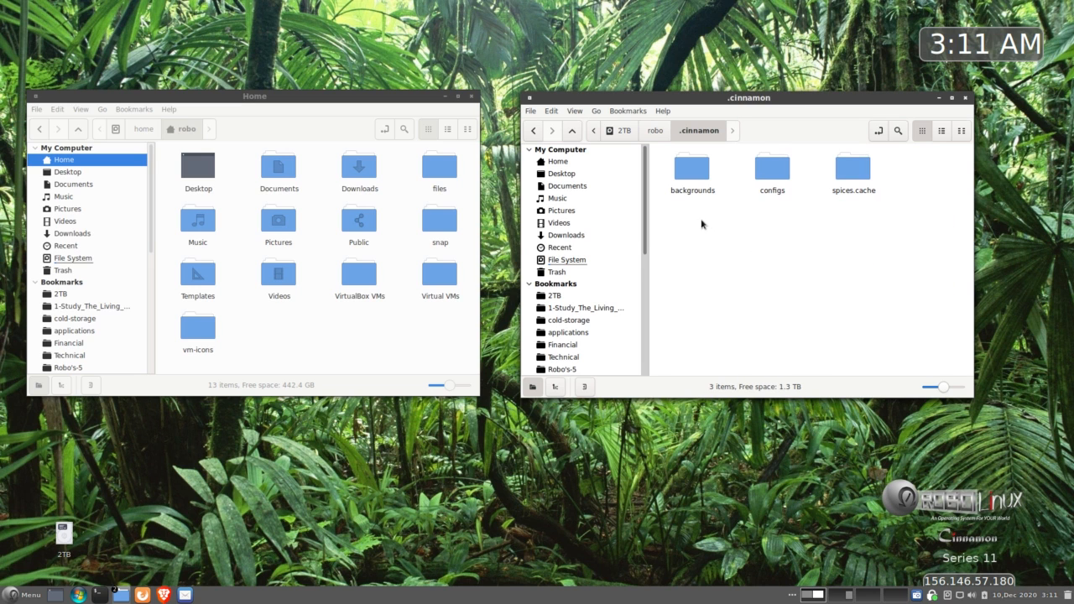
pyautogui.click(533, 132)
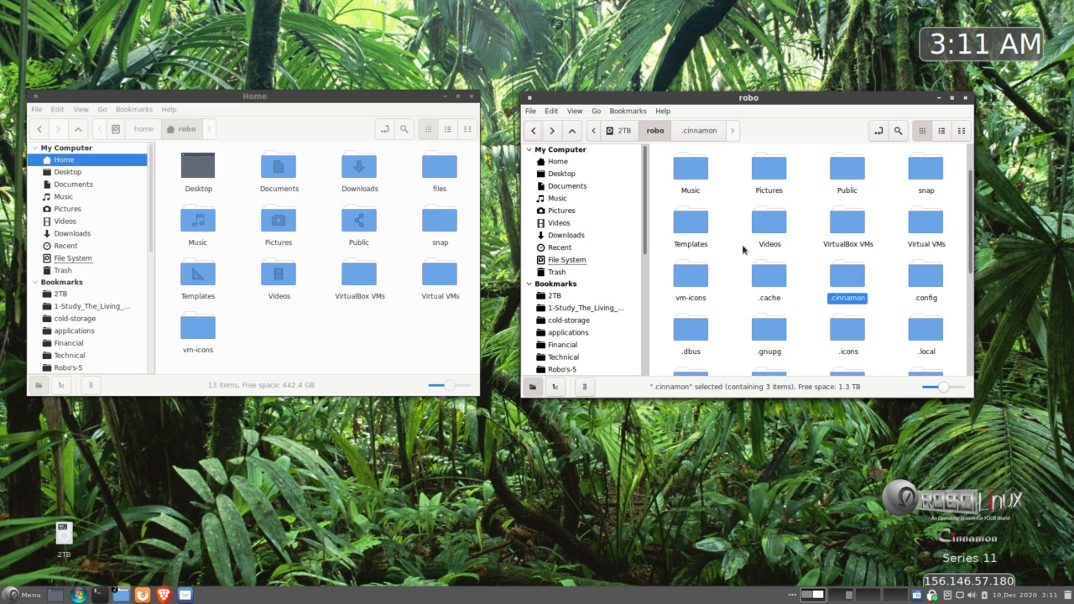
pyautogui.click(800, 260)
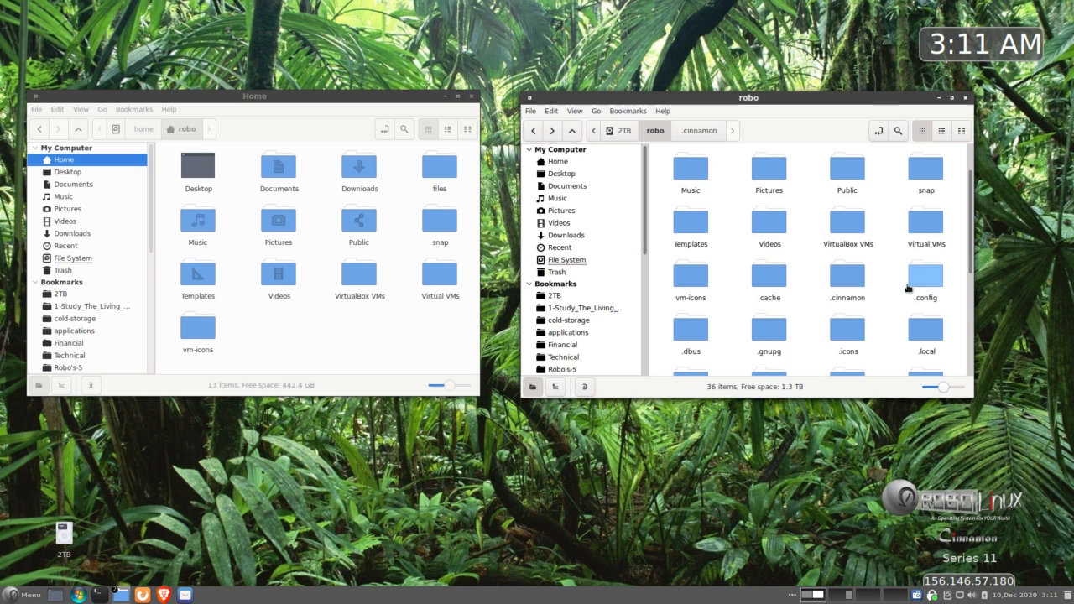
pyautogui.scroll(-2, 885, 305)
pyautogui.scroll(-1, 883, 302)
pyautogui.scroll(5, 883, 300)
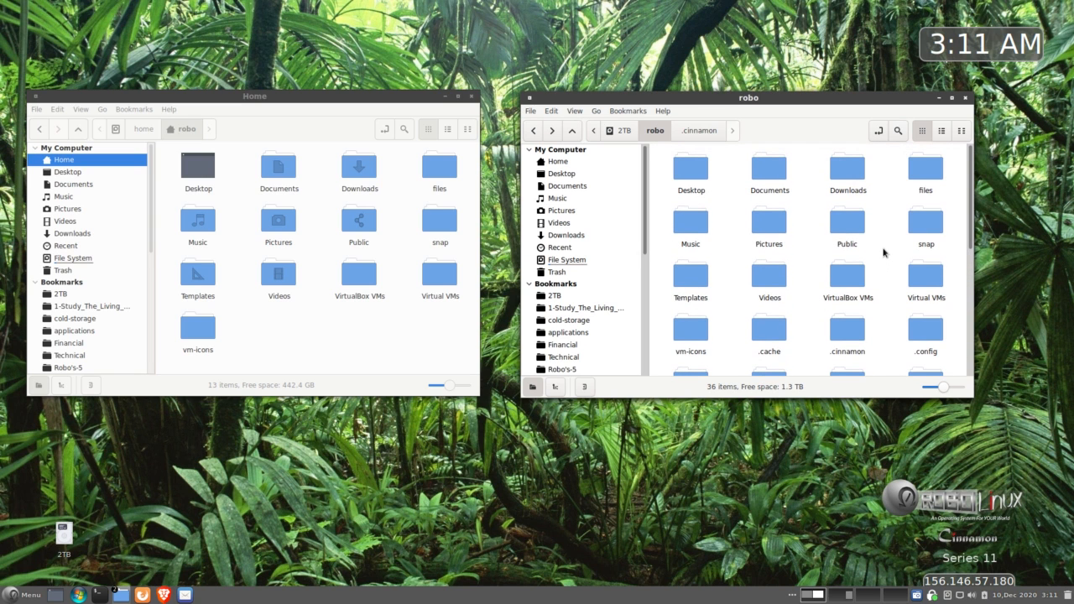
# Step: Hide the hidden files in the copied robo folder on the 2TB drive and close both file windows
pyautogui.hotkey('ctrl', 'h')
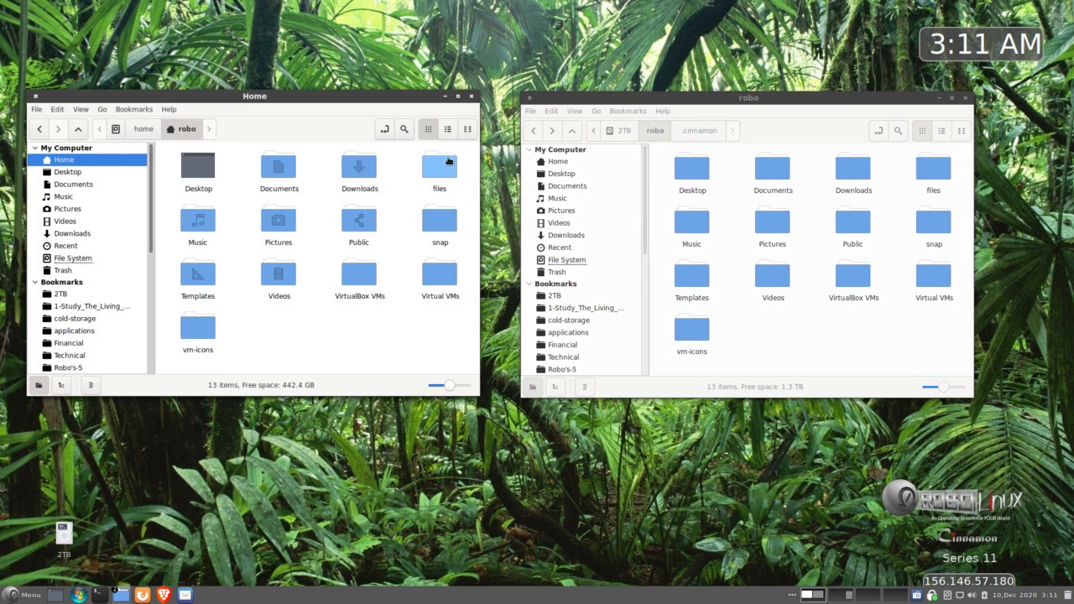
pyautogui.click(471, 96)
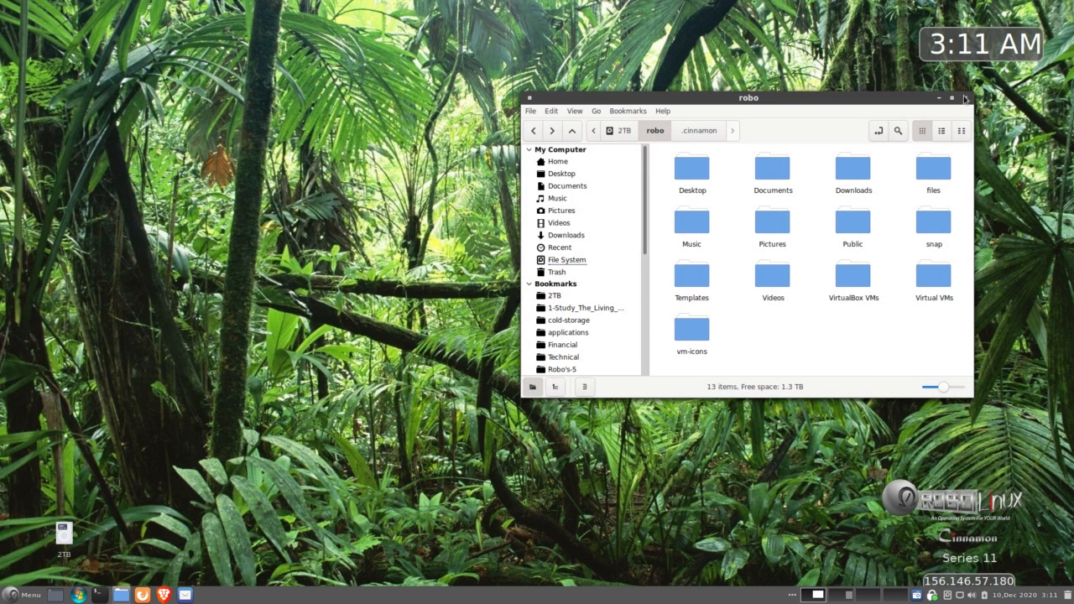
pyautogui.click(966, 98)
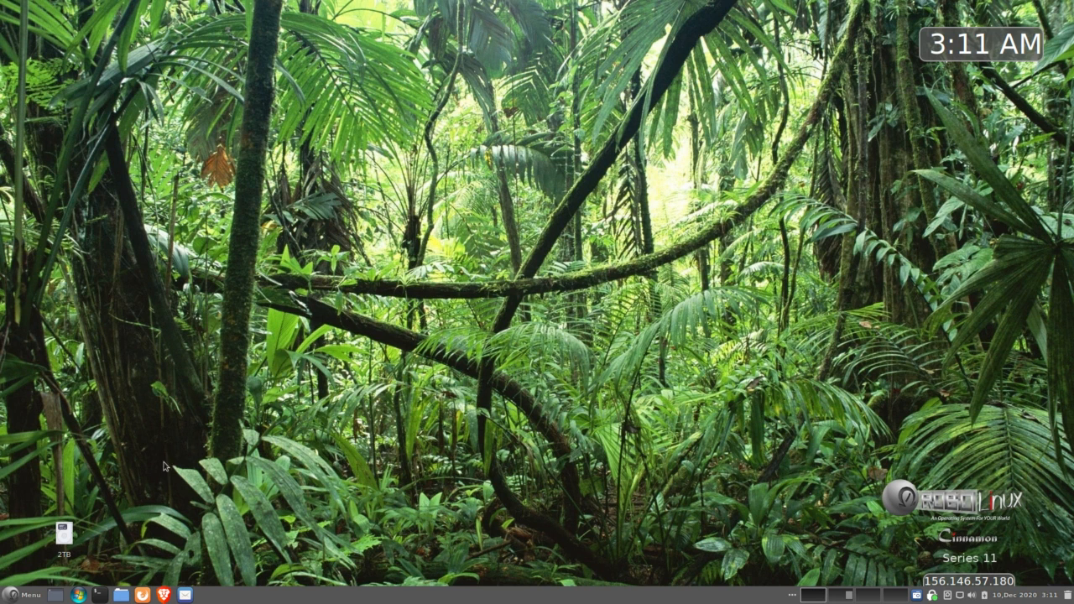
# Step: Reopen the 2TB drive, check the copied robo folder and the drive's top level, and close the file window
pyautogui.doubleClick(61, 541)
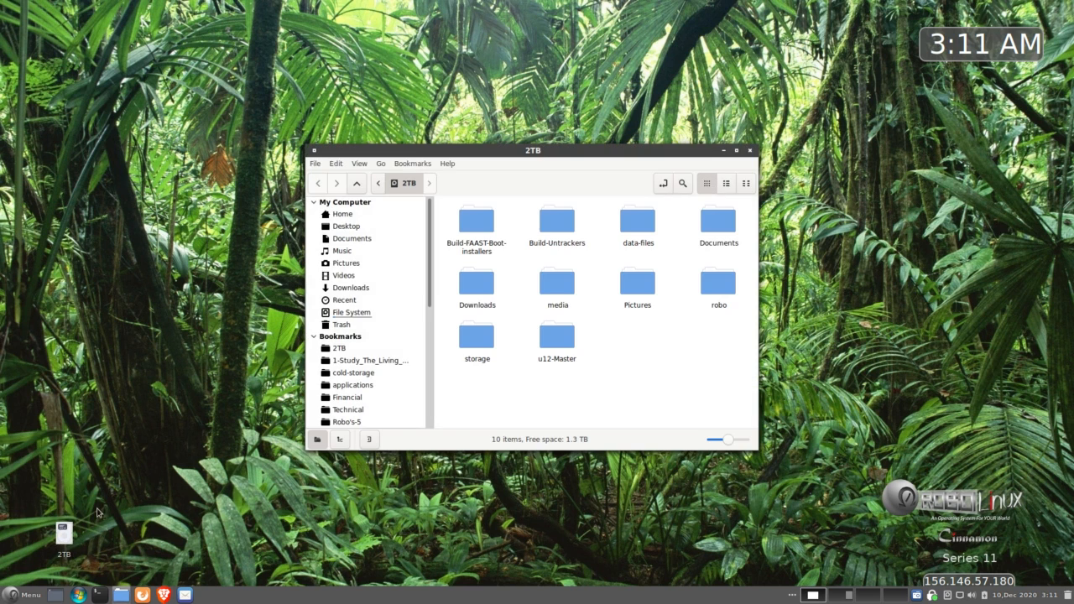
pyautogui.doubleClick(714, 283)
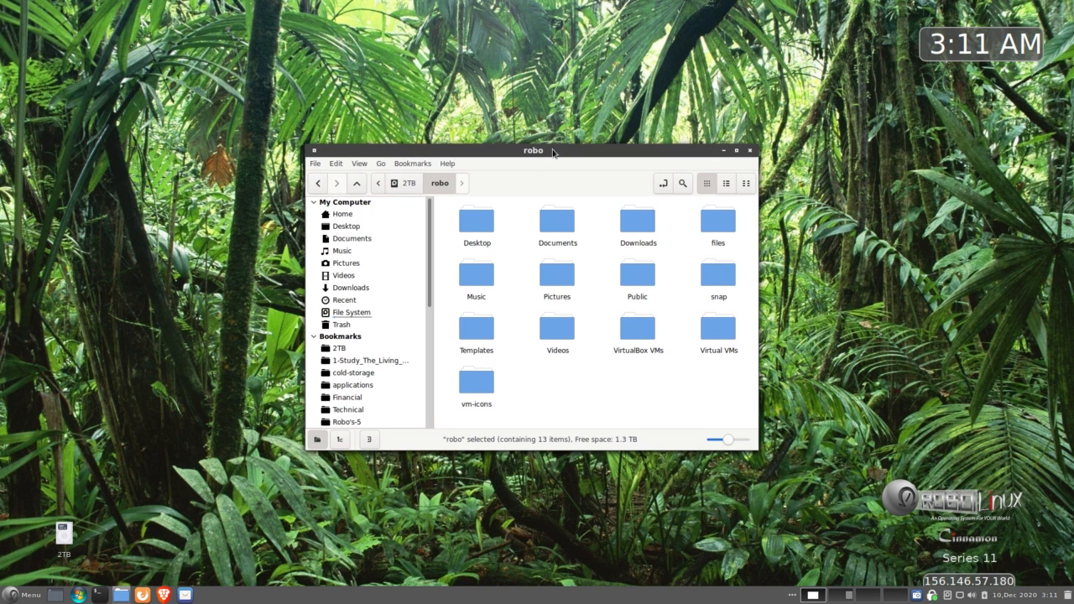
pyautogui.moveTo(556, 151); pyautogui.dragTo(485, 133)
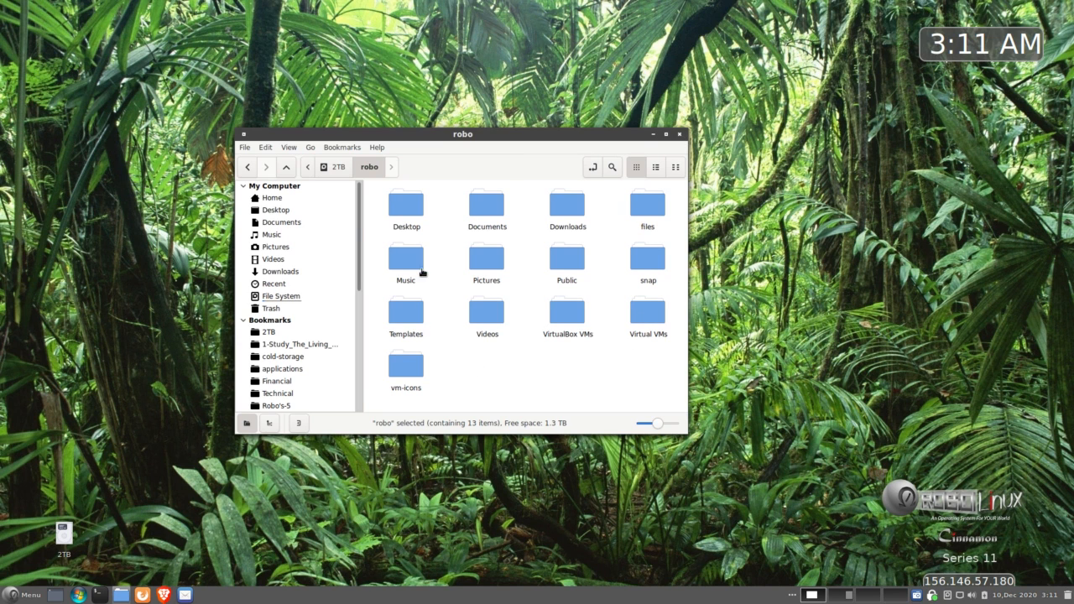
pyautogui.click(332, 167)
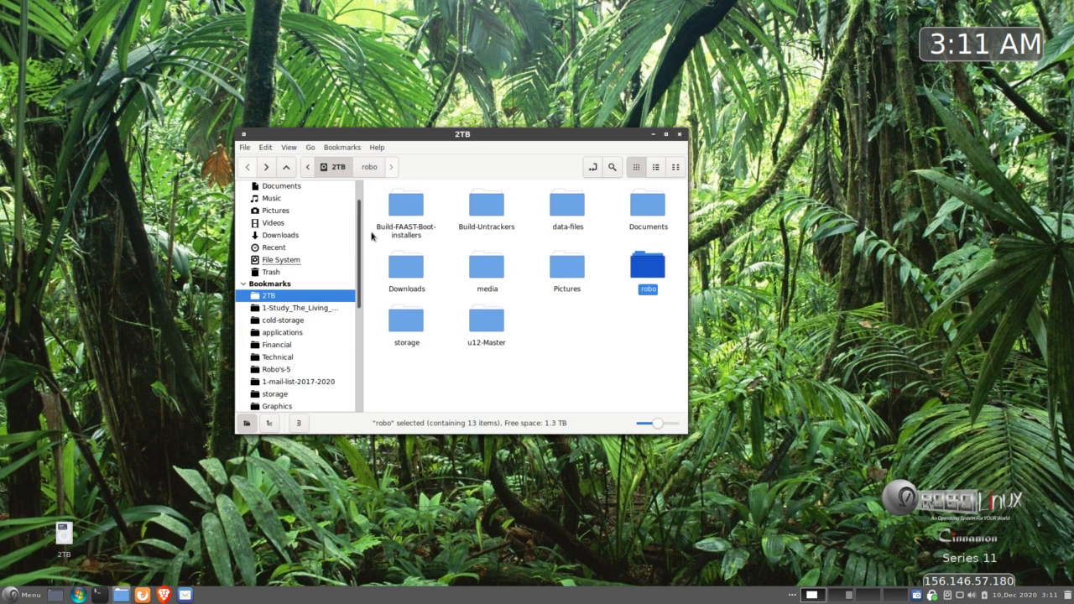
pyautogui.click(529, 353)
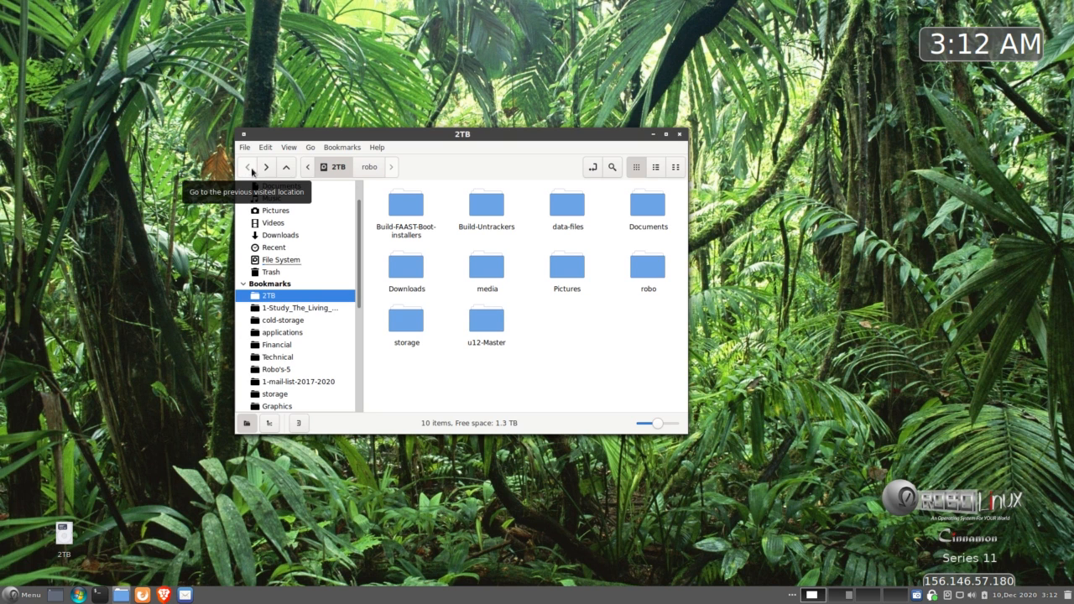
pyautogui.click(679, 134)
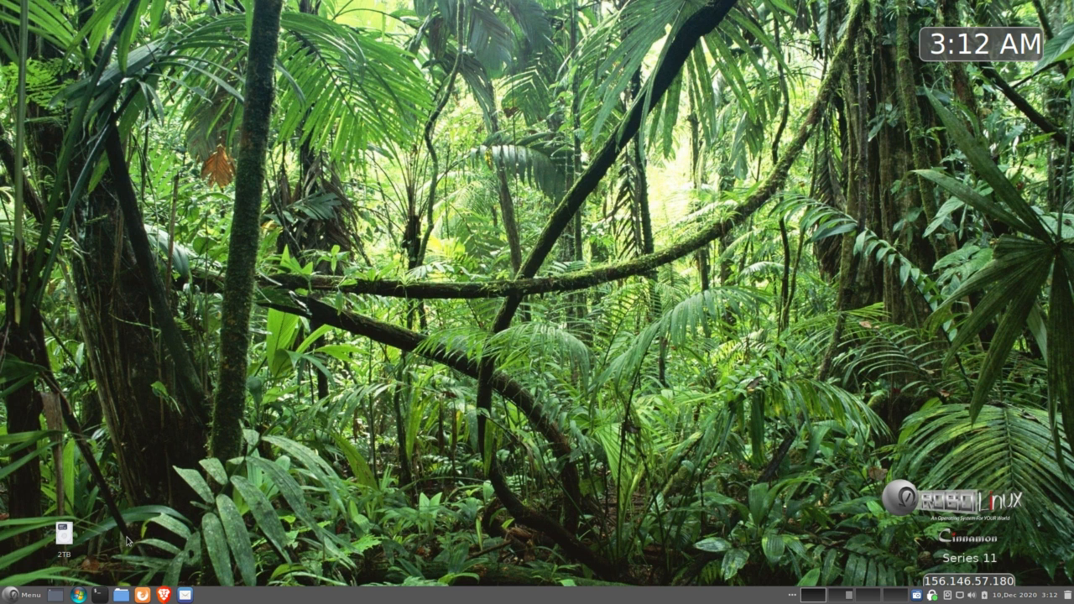
# Step: Switch to Firefox, open the bookmarked Robolinux Homepage and look over its sections
pyautogui.click(142, 593)
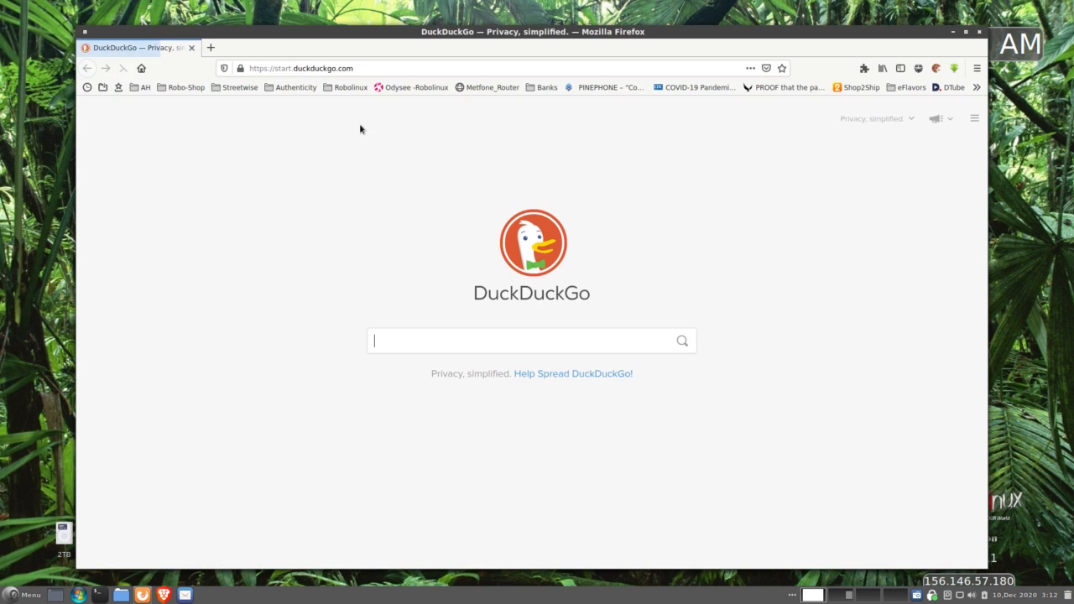
pyautogui.click(343, 88)
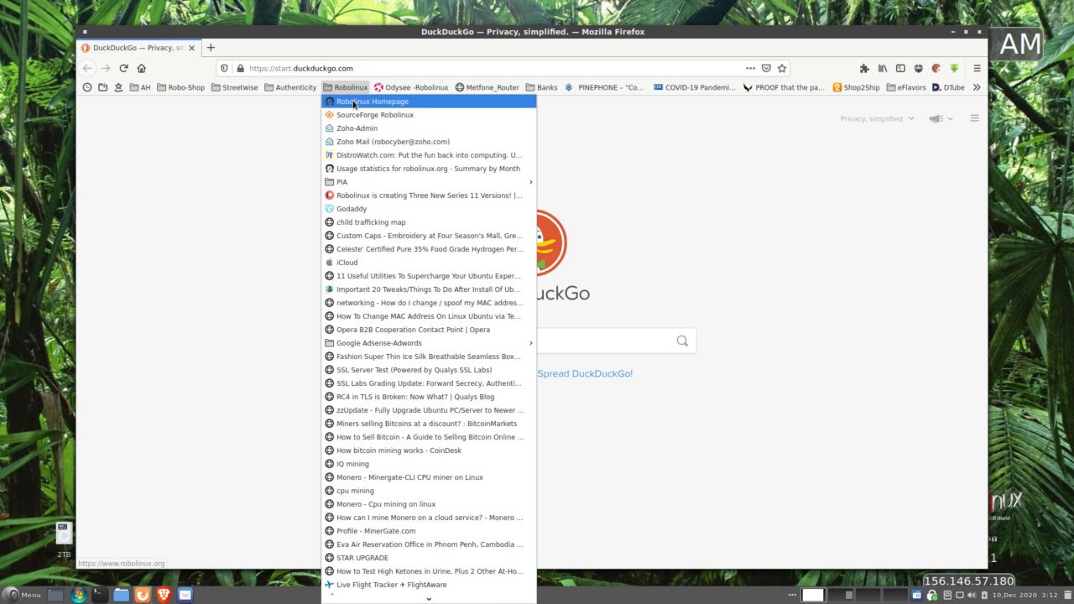
pyautogui.click(354, 102)
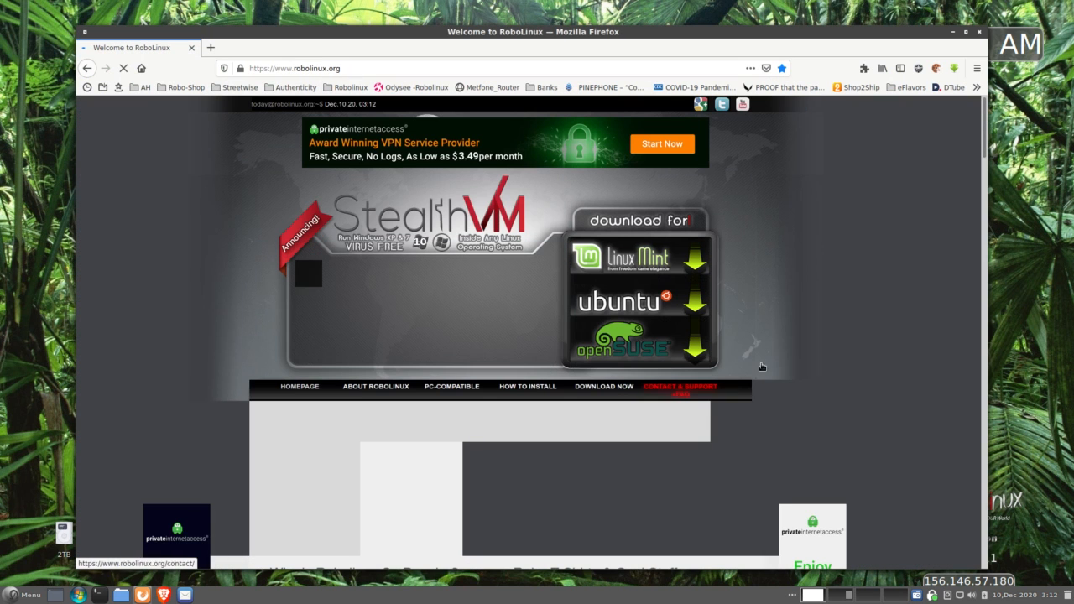
pyautogui.scroll(-2, 857, 342)
pyautogui.scroll(-4, 870, 331)
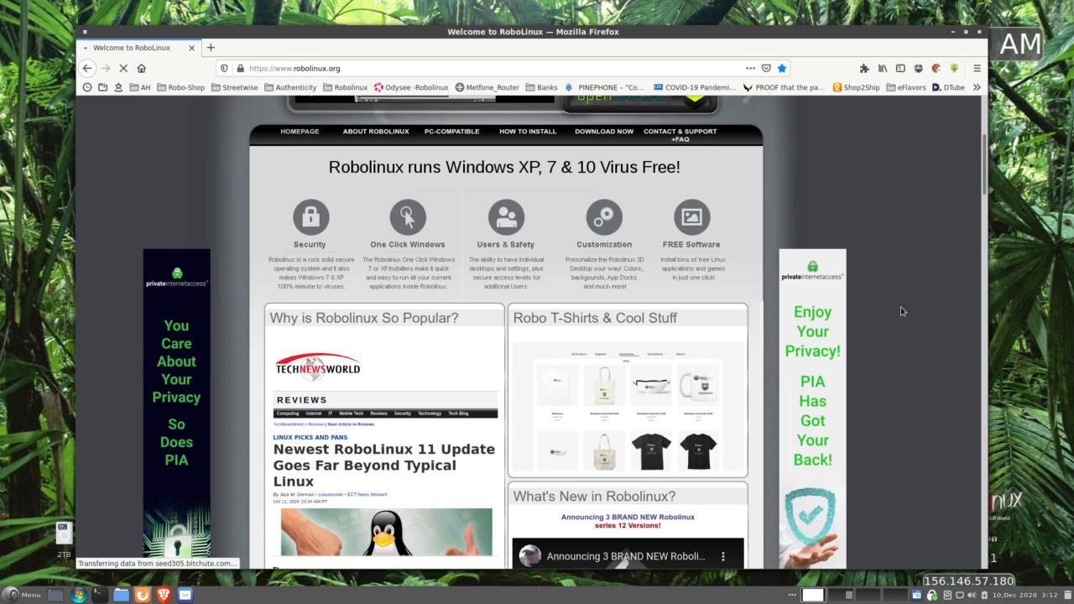
pyautogui.scroll(2, 899, 308)
# Step: Go to the site's How to Install page and open the instructions for the Series 12 Cinnamon version
pyautogui.click(528, 226)
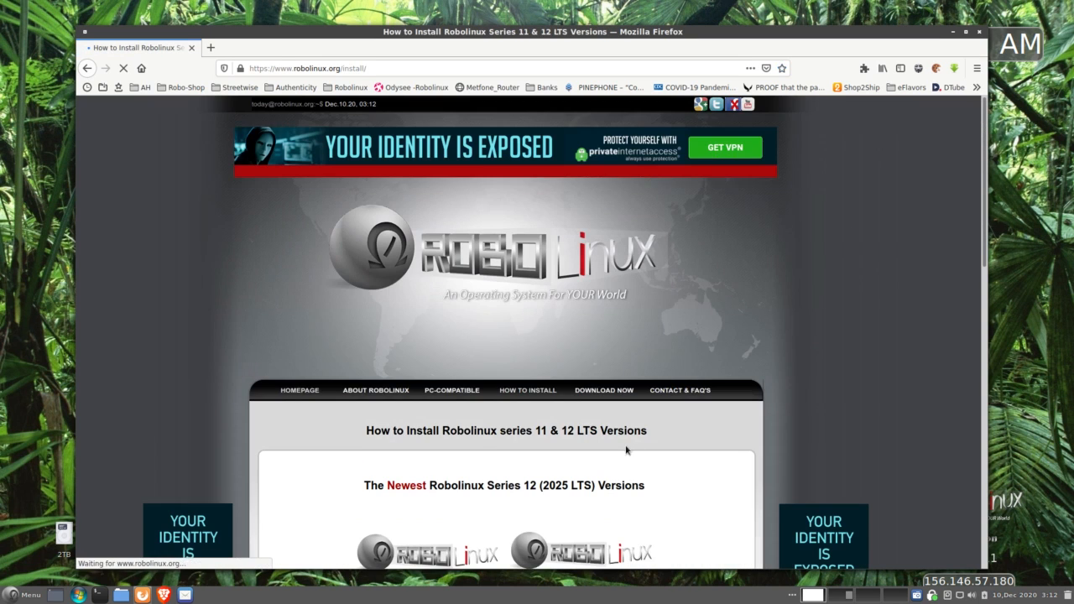
pyautogui.scroll(-2, 593, 330)
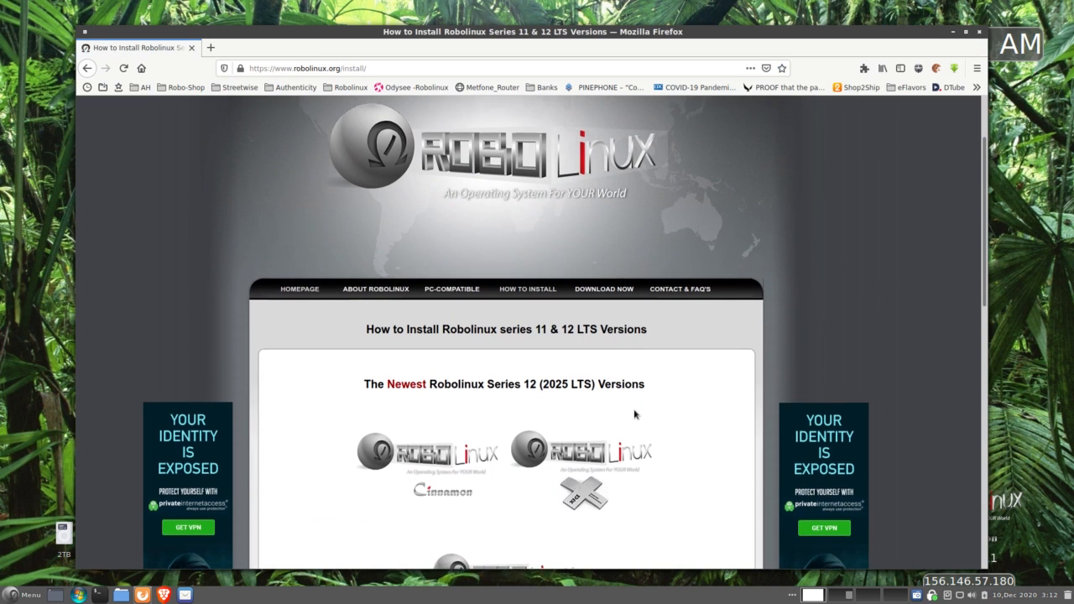
pyautogui.scroll(-1, 636, 415)
pyautogui.scroll(-1, 649, 413)
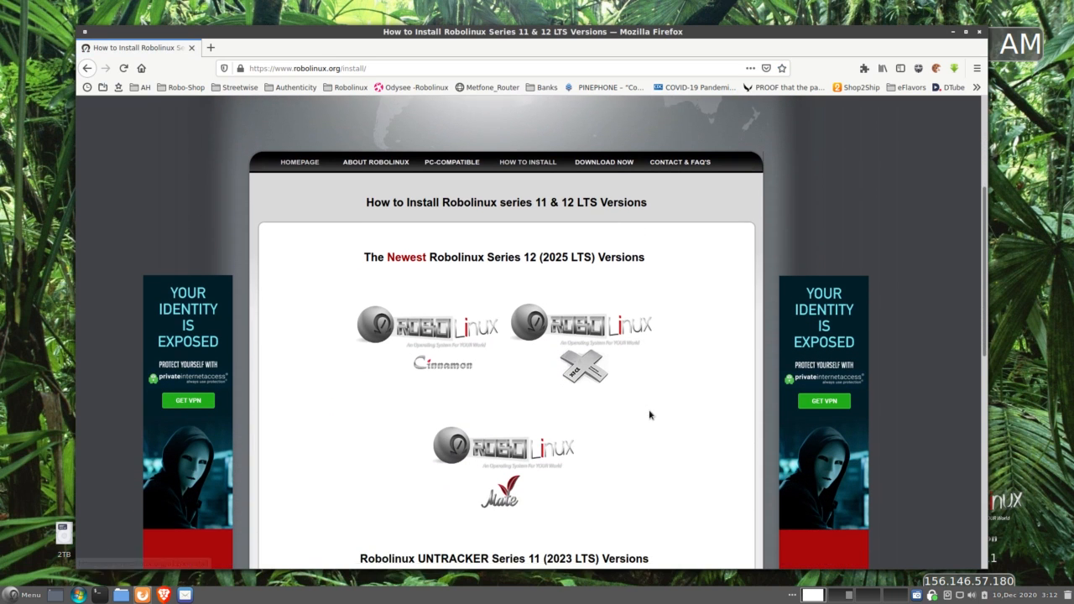
pyautogui.scroll(-1, 649, 413)
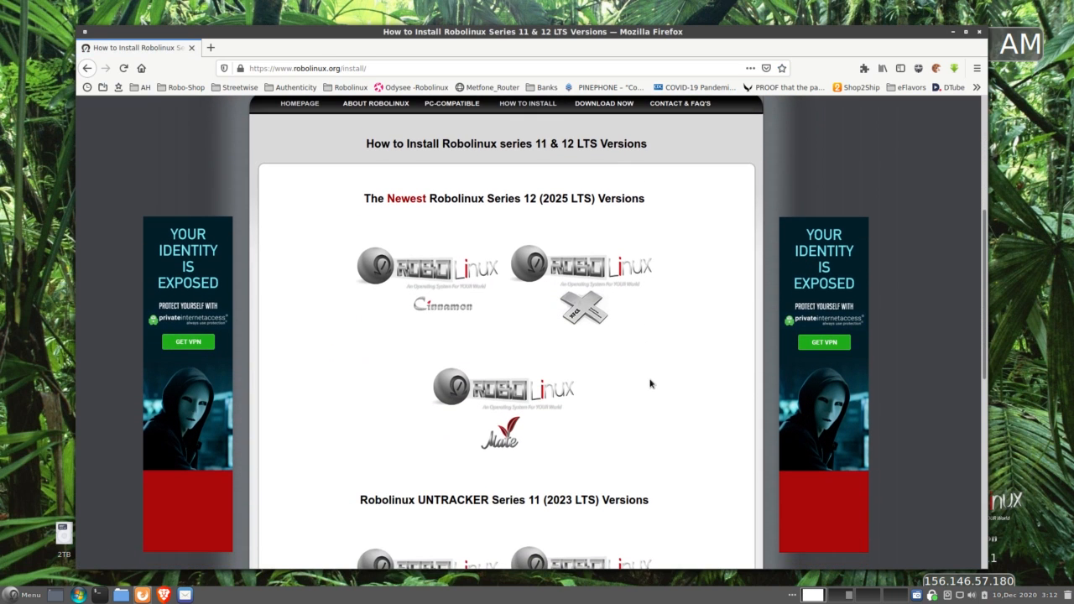
pyautogui.scroll(-1, 649, 384)
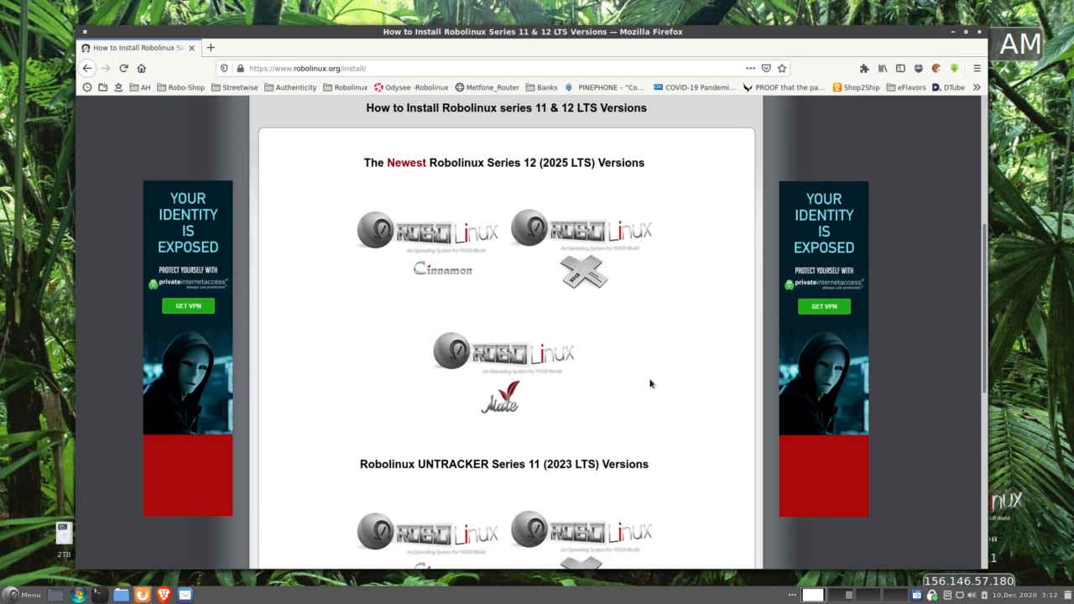
pyautogui.scroll(2, 650, 383)
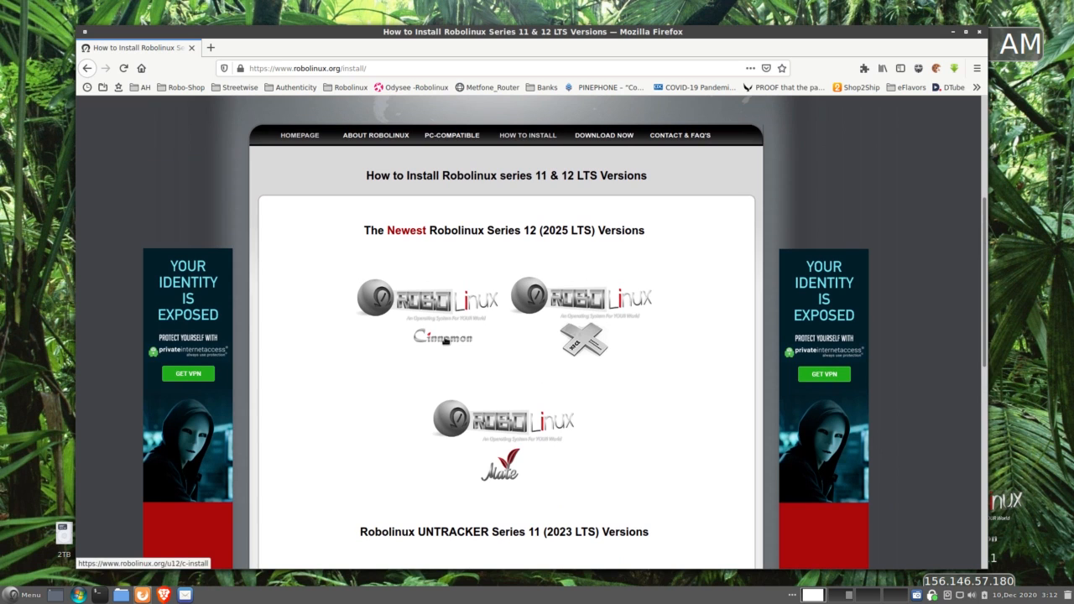
pyautogui.click(446, 341)
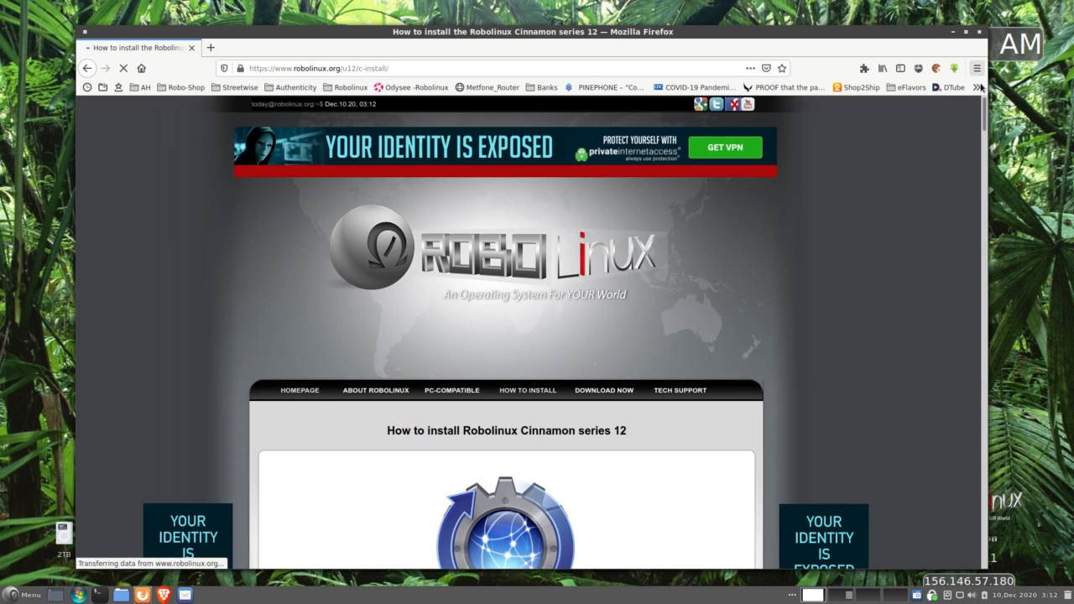
# Step: Read the Series 12 Cinnamon instructions on USB or DVD media, Secure Boot and non-UEFI booting, and close the browser
pyautogui.scroll(-3, 988, 125)
pyautogui.moveTo(988, 124); pyautogui.dragTo(977, 190)
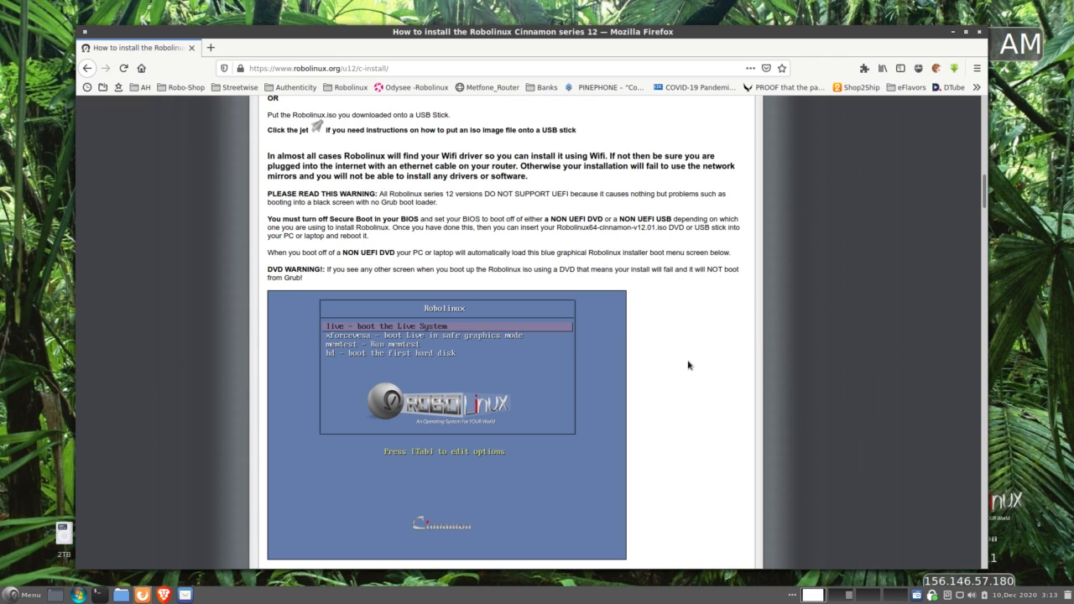
pyautogui.scroll(-1, 690, 366)
pyautogui.scroll(-2, 690, 367)
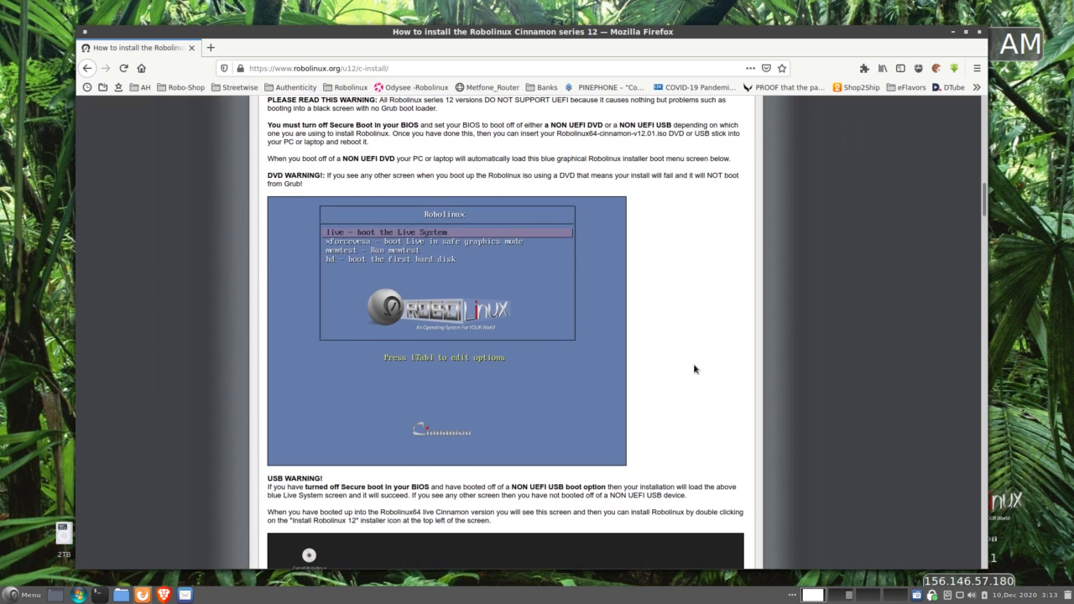
pyautogui.scroll(1, 694, 369)
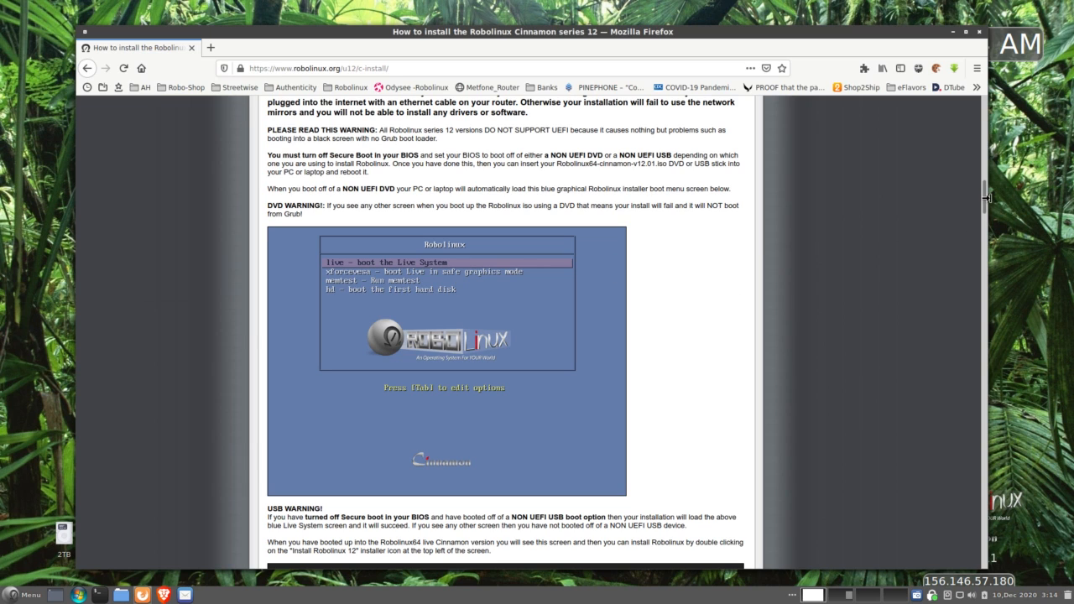
pyautogui.moveTo(987, 206); pyautogui.dragTo(973, 118)
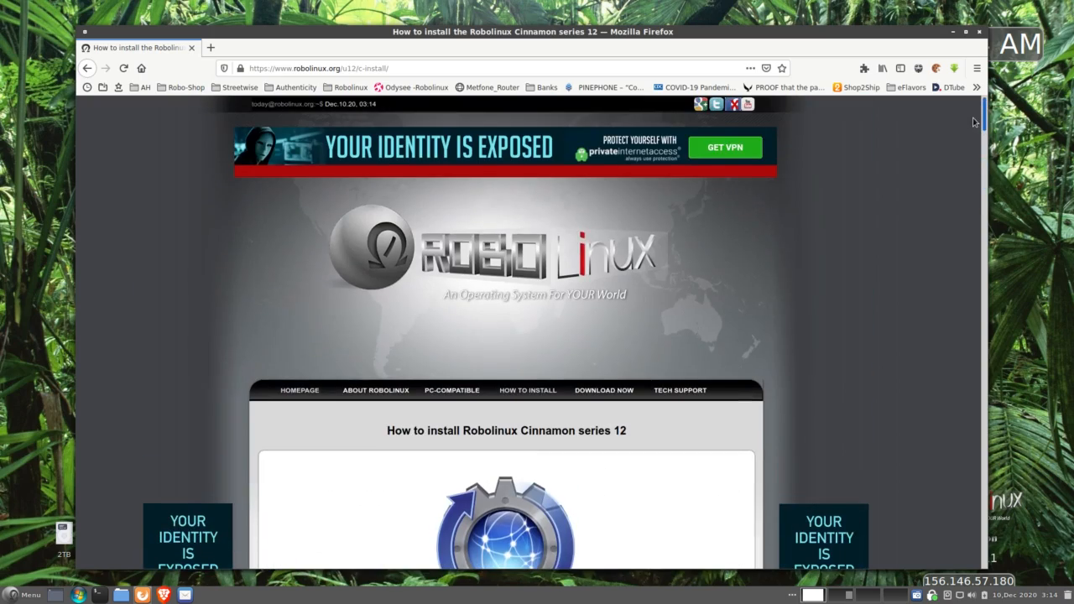
pyautogui.click(980, 32)
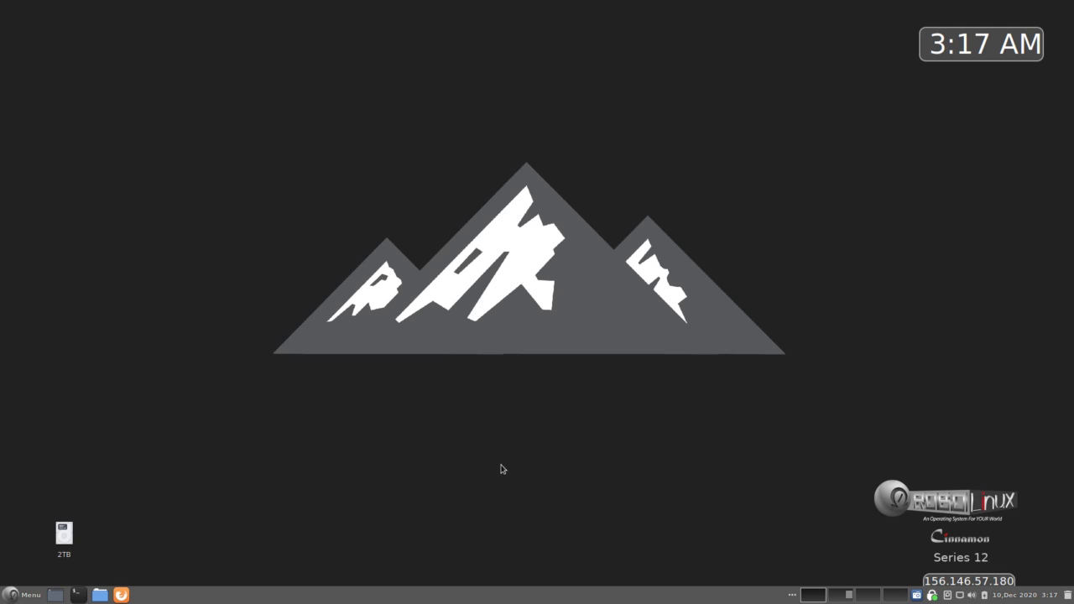
pyautogui.click(12, 597)
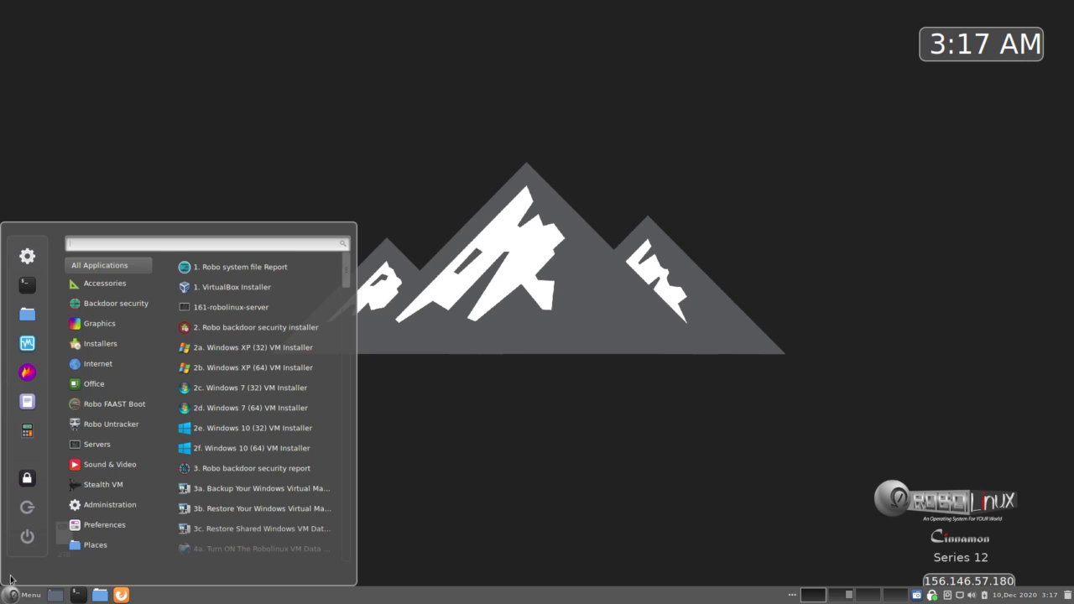
pyautogui.click(92, 524)
pyautogui.click(99, 445)
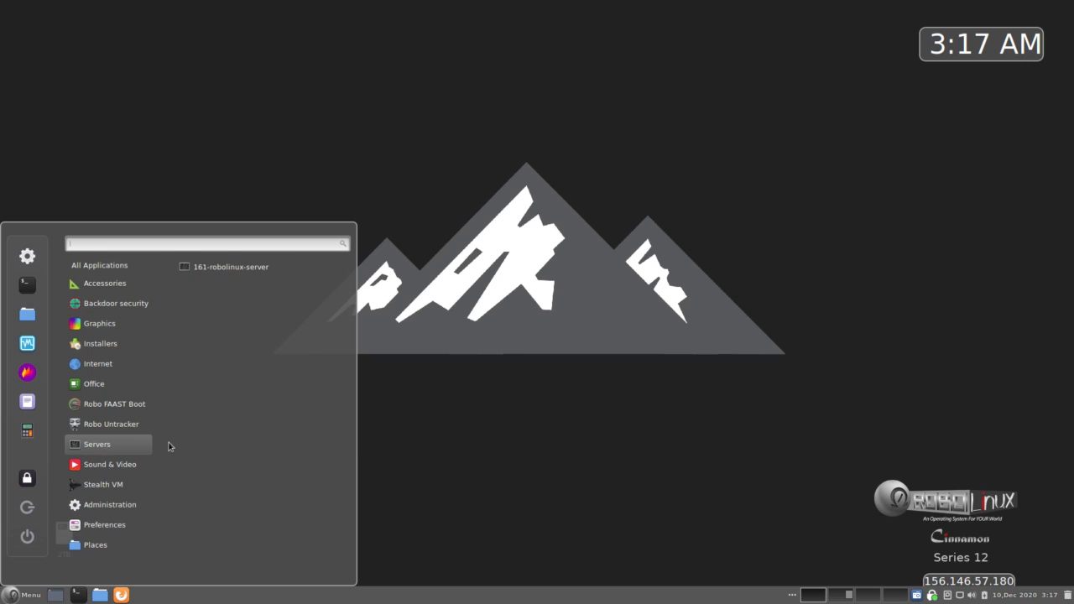
pyautogui.click(501, 419)
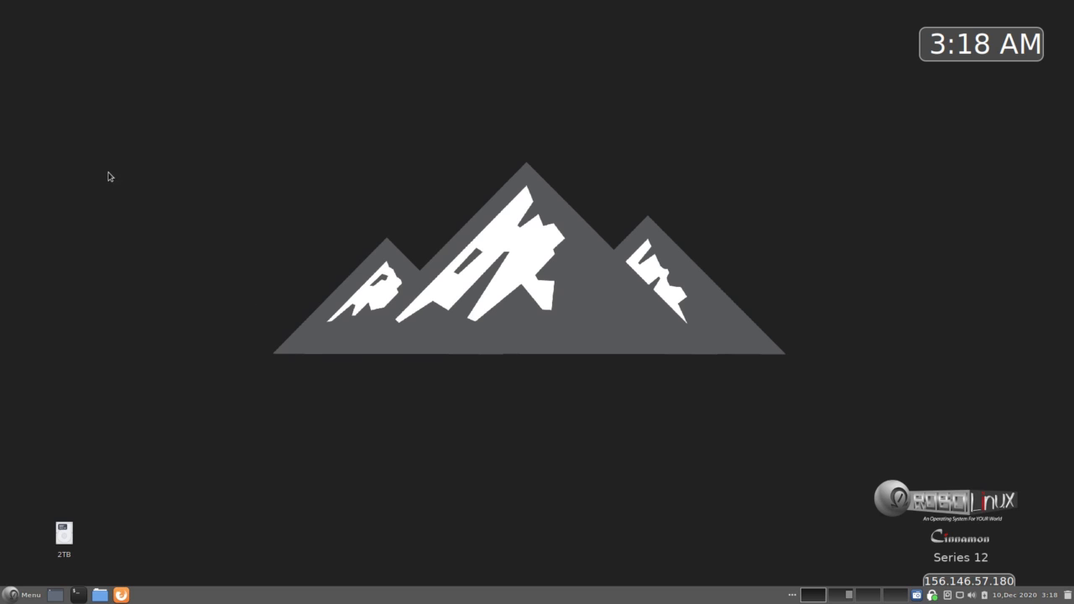
pyautogui.click(12, 595)
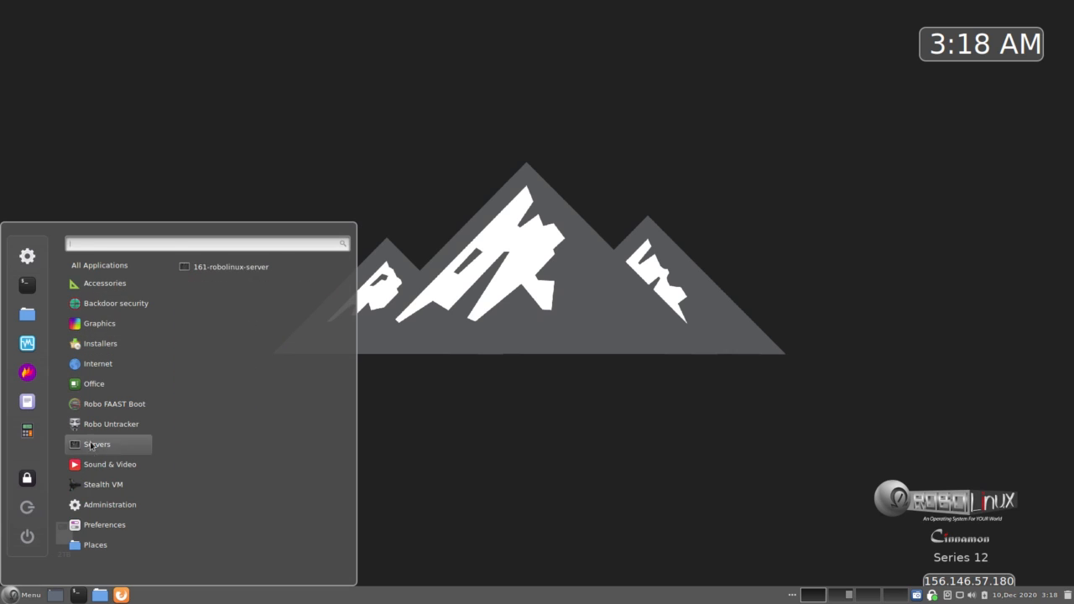
pyautogui.moveTo(93, 432)
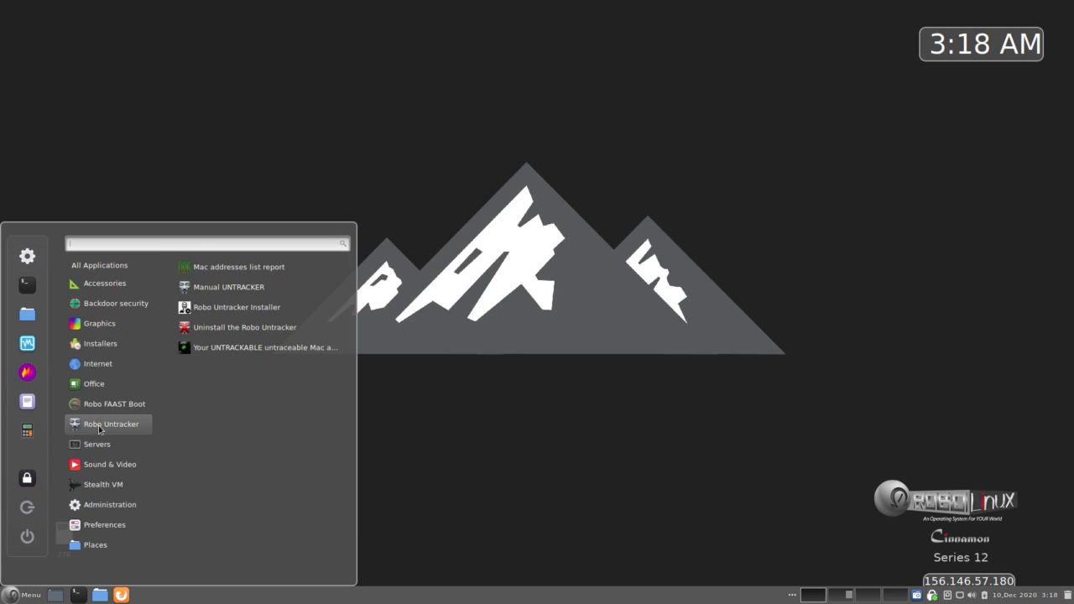
pyautogui.click(574, 441)
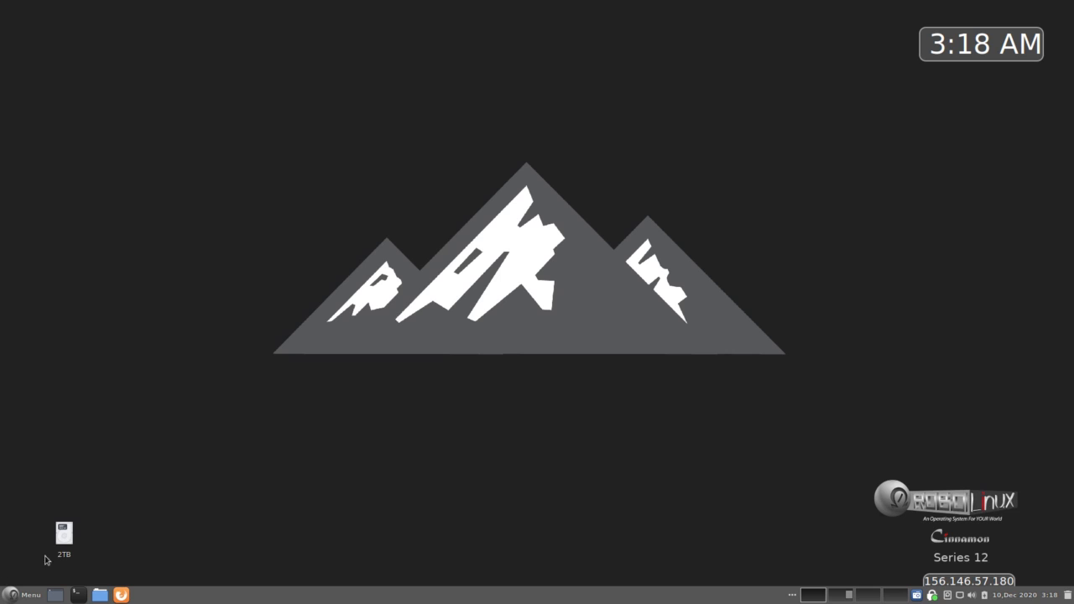
# Step: Open the backed-up robo folder on the 2TB drive in the Series 12 system and show its hidden files
pyautogui.doubleClick(63, 536)
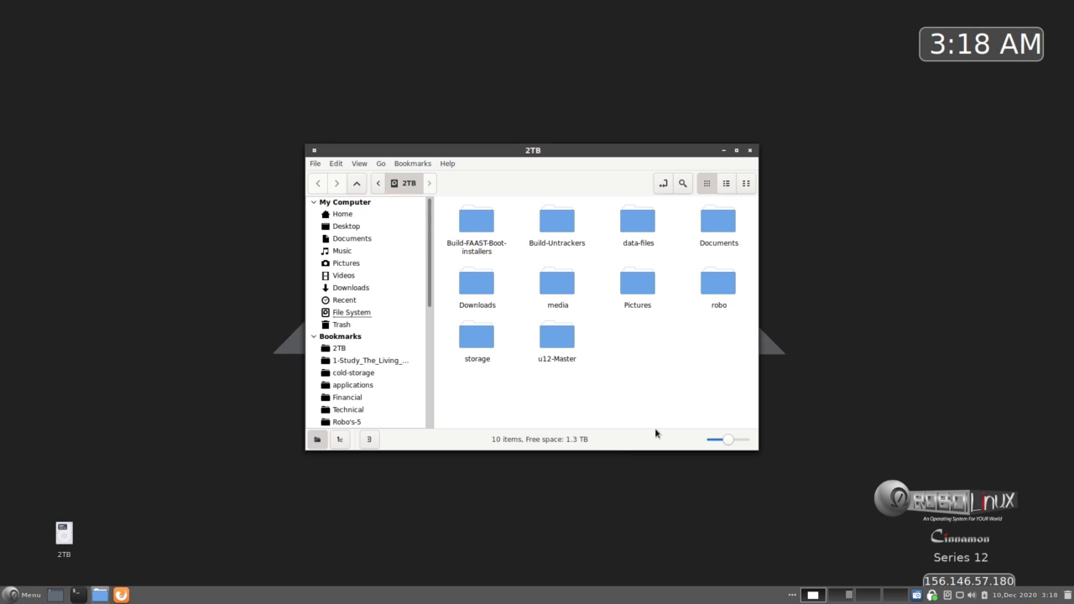
pyautogui.doubleClick(713, 282)
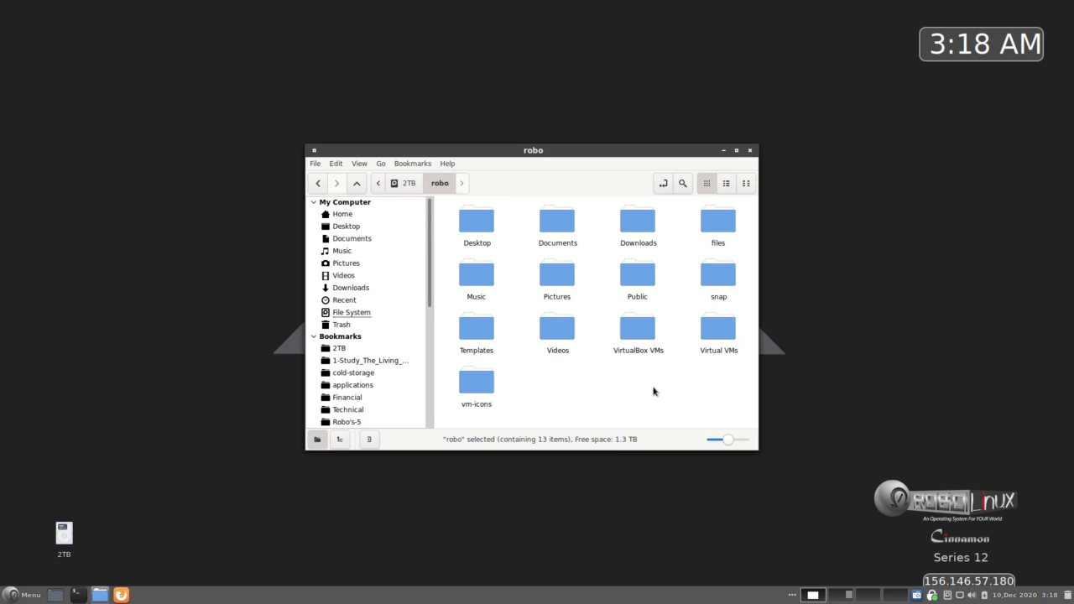
pyautogui.hotkey('ctrl', 'h')
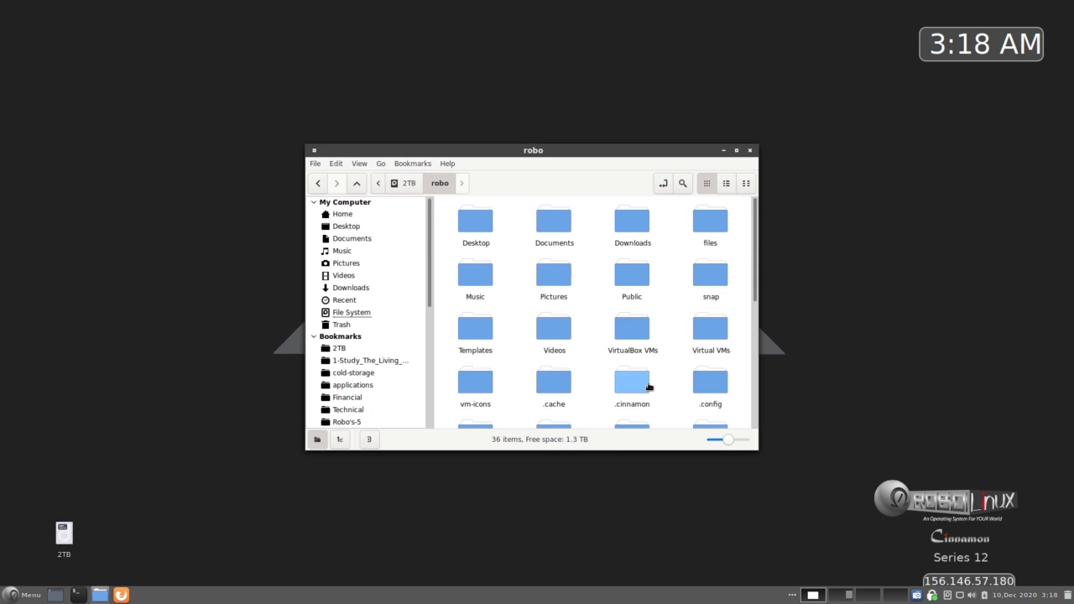
pyautogui.scroll(-3, 651, 386)
pyautogui.scroll(3, 648, 384)
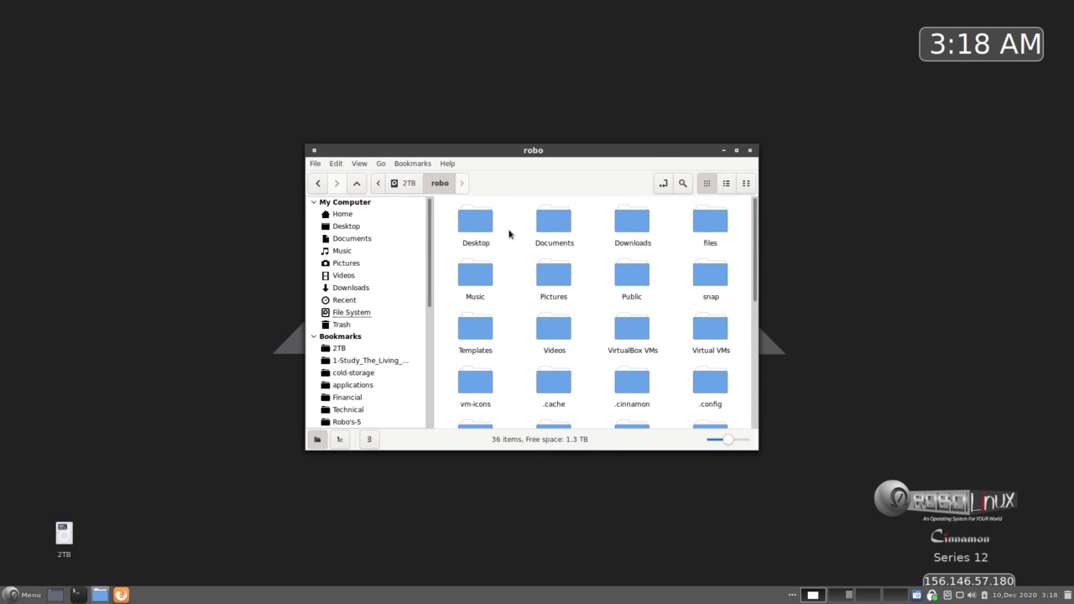
# Step: Hide the hidden files in the backed-up robo folder and close its window
pyautogui.hotkey('ctrl', 'h')
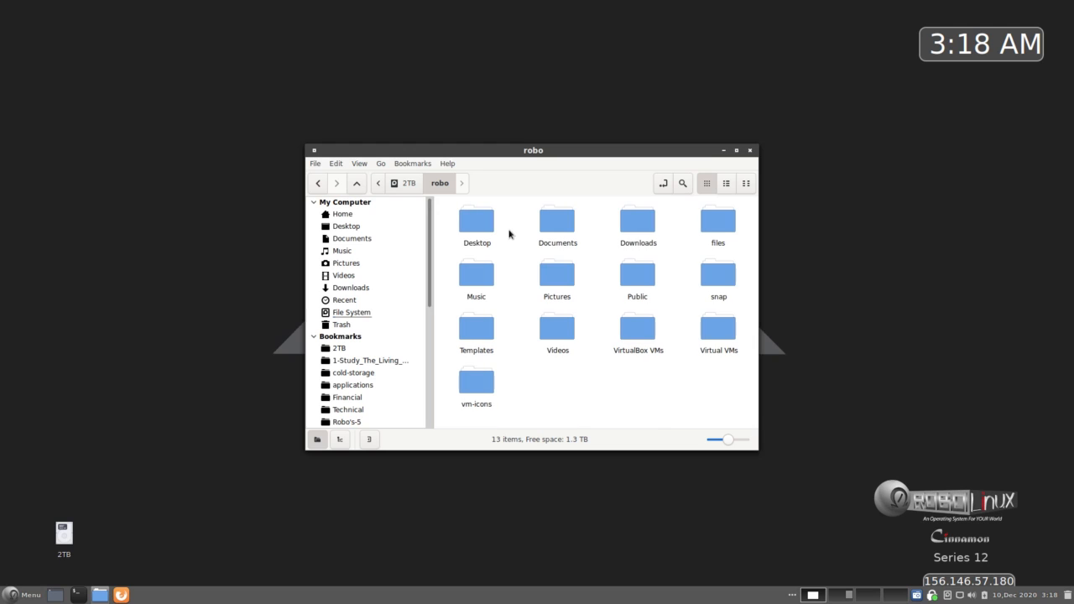
pyautogui.click(751, 151)
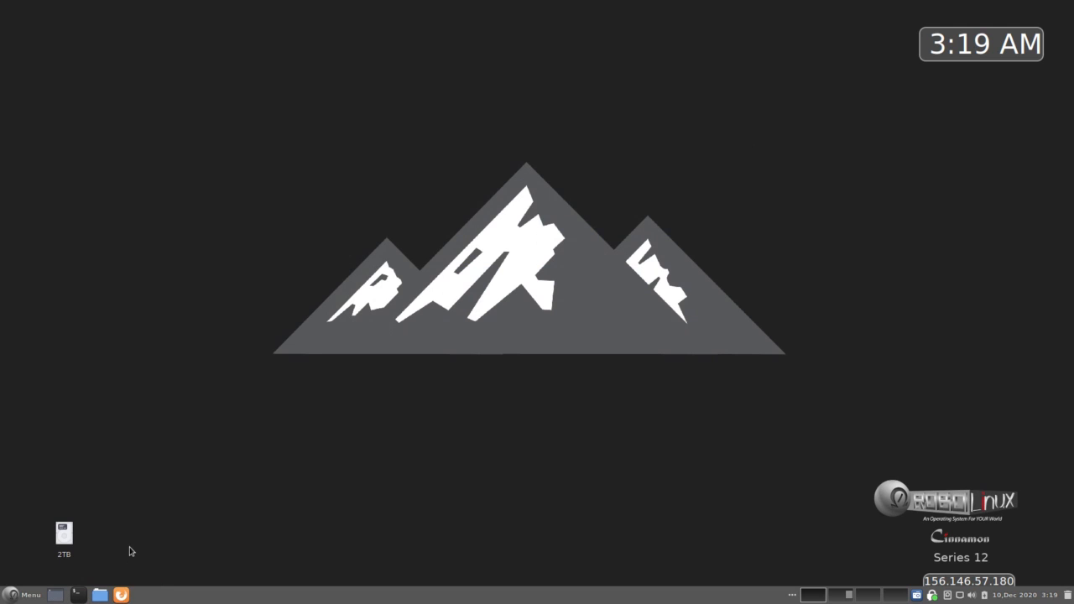
# Step: Add the Windows-7-64 virtual machine launcher to the panel and place it just before the terminal launcher
pyautogui.click(12, 596)
pyautogui.moveTo(88, 507)
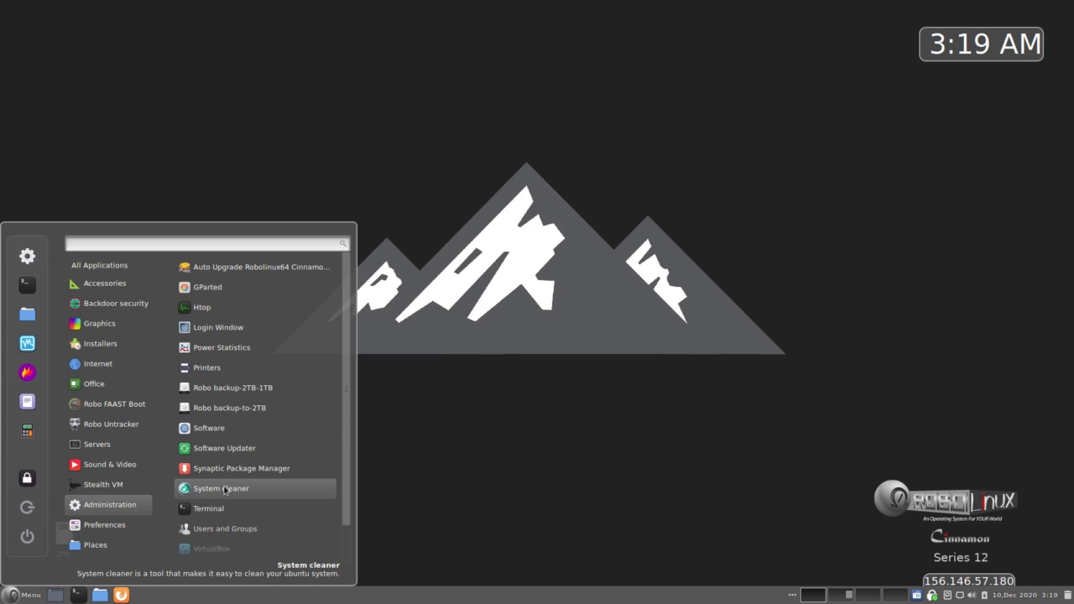
pyautogui.scroll(-2, 224, 492)
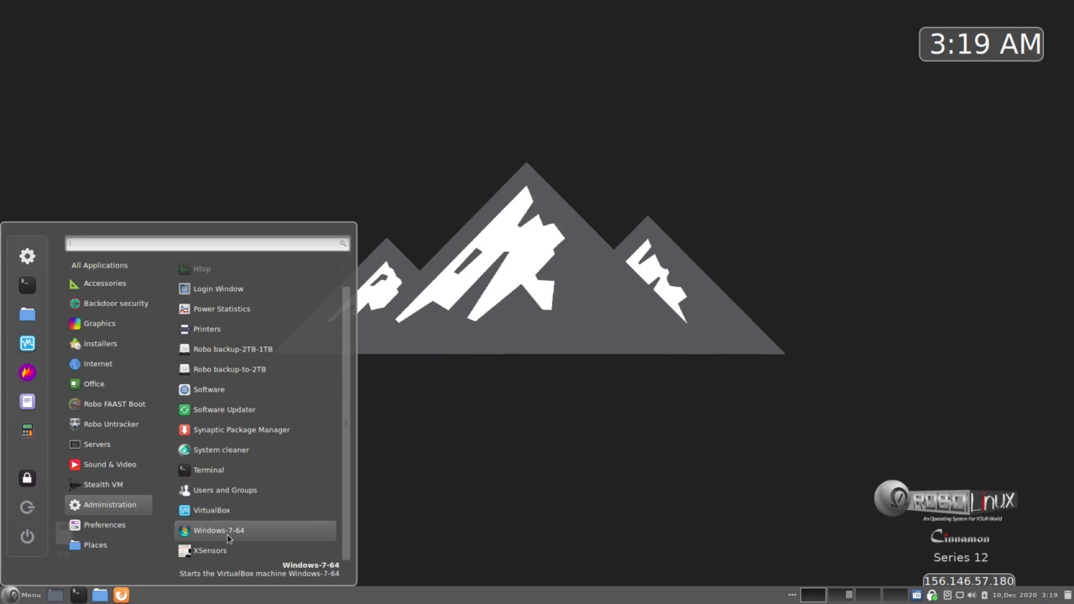
pyautogui.rightClick(259, 535)
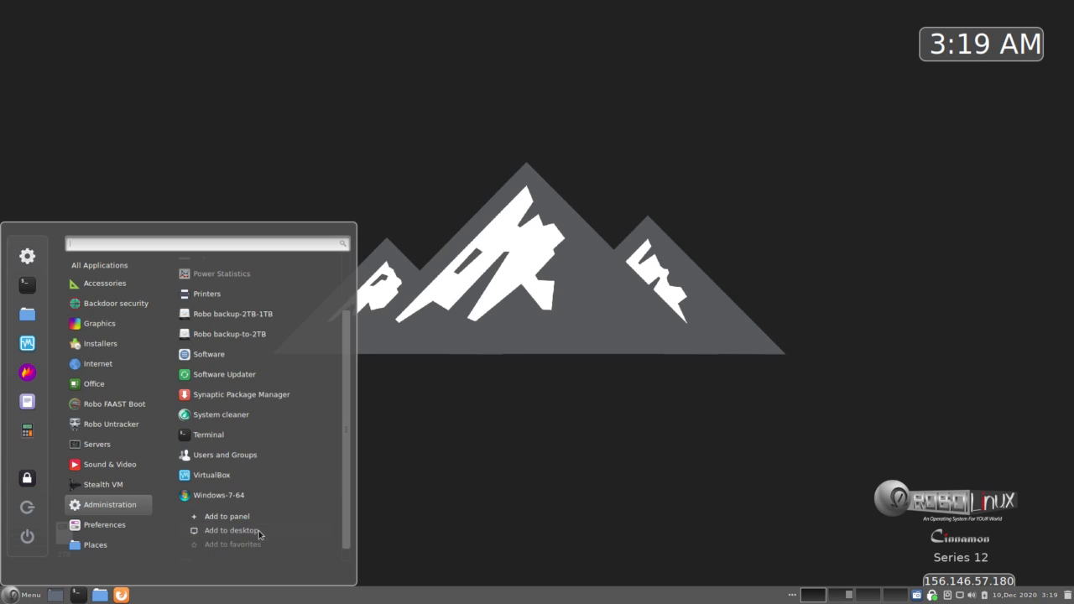
pyautogui.click(249, 520)
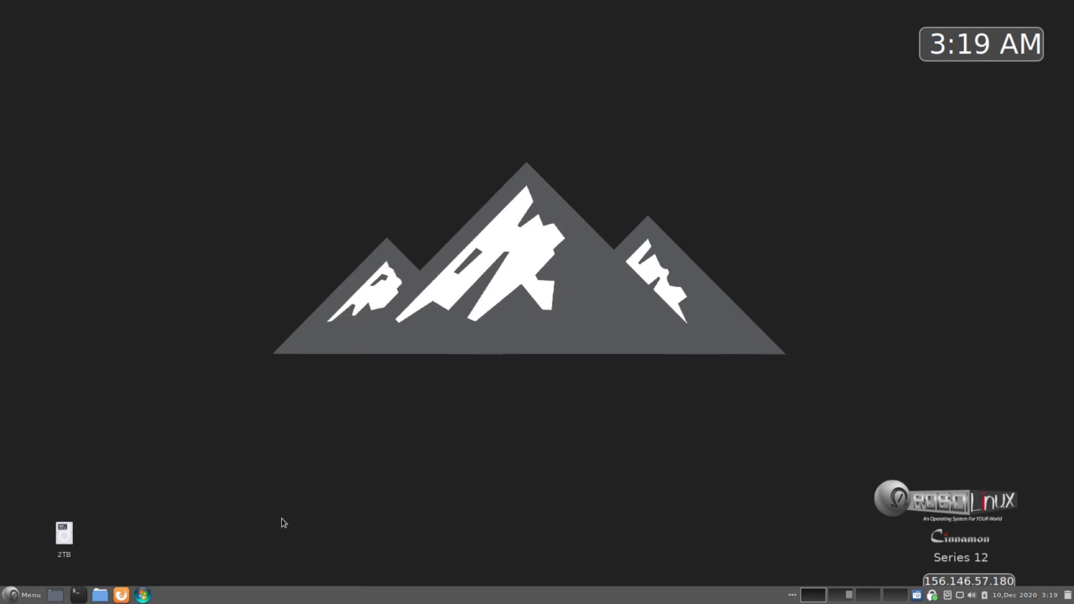
pyautogui.moveTo(143, 595); pyautogui.dragTo(80, 598)
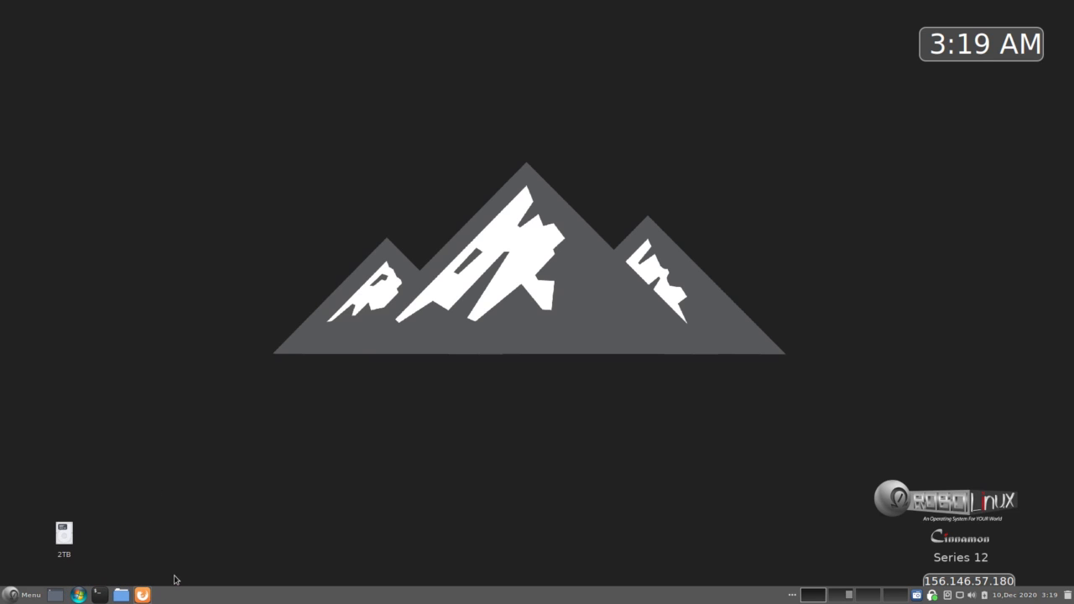
# Step: Look over the applications offered under Stealth VM, Robo Untracker and Installers
pyautogui.click(16, 596)
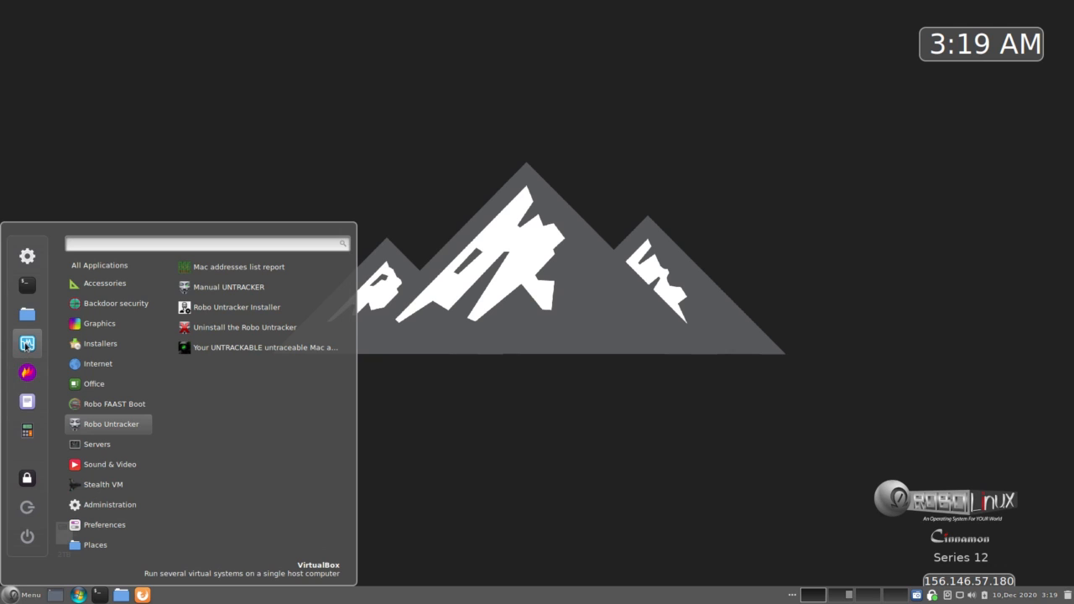
pyautogui.moveTo(91, 483)
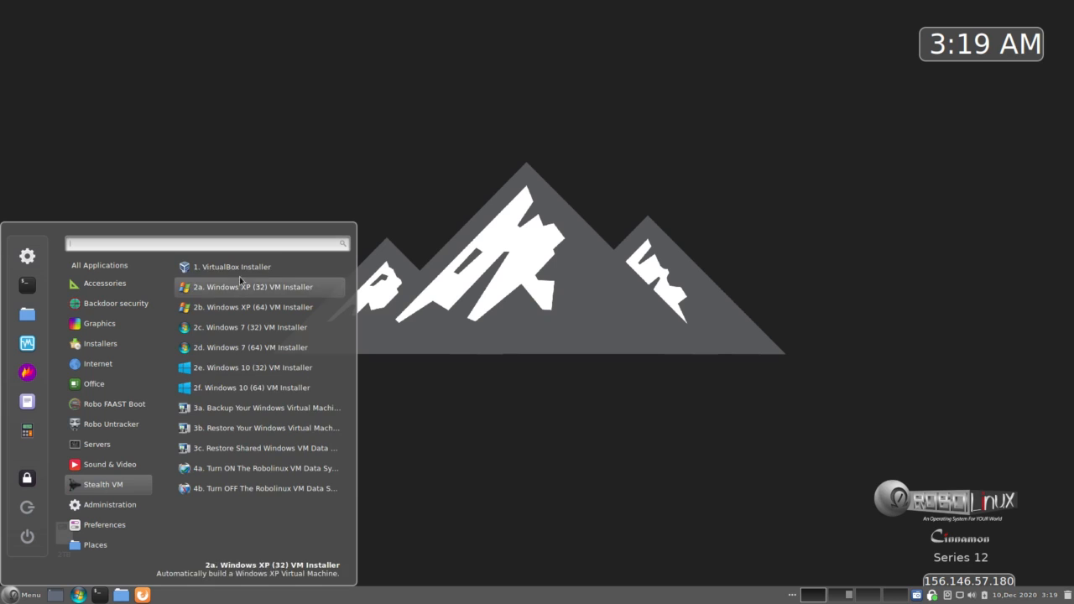
pyautogui.moveTo(104, 445)
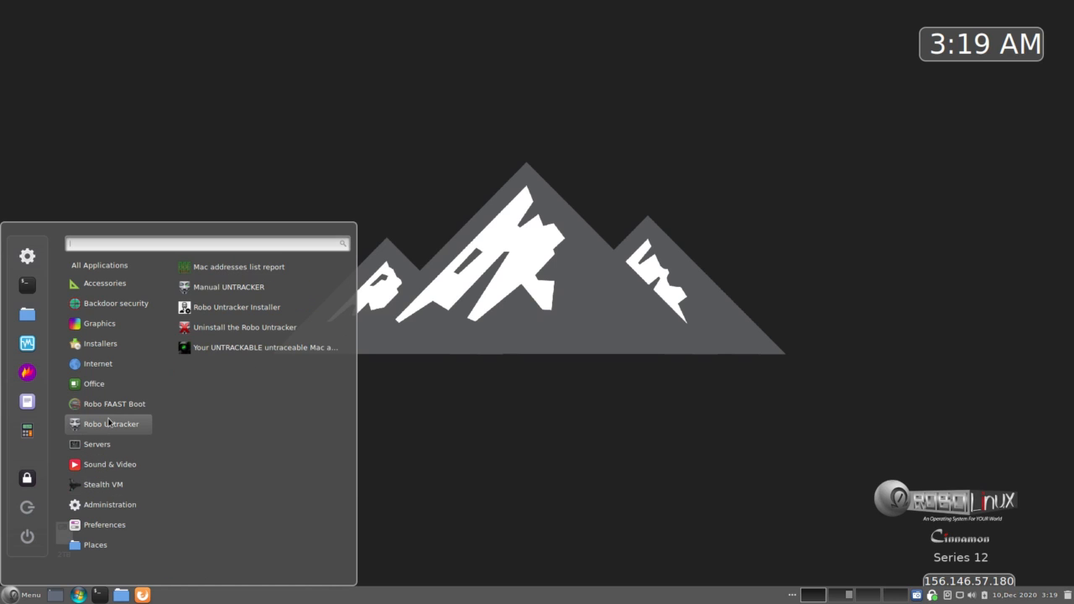
pyautogui.moveTo(109, 366)
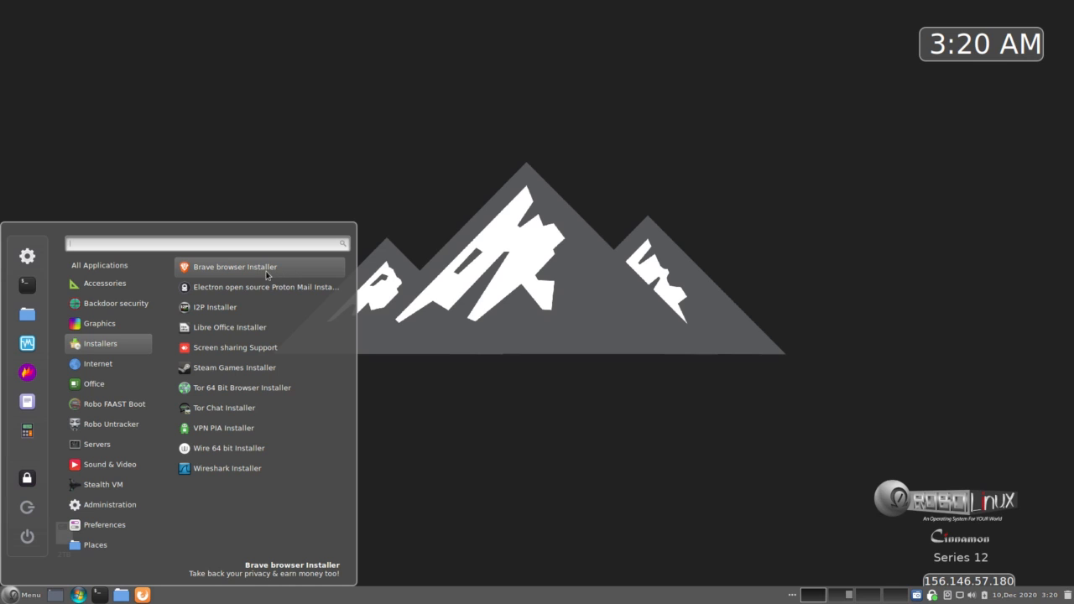
pyautogui.click(418, 409)
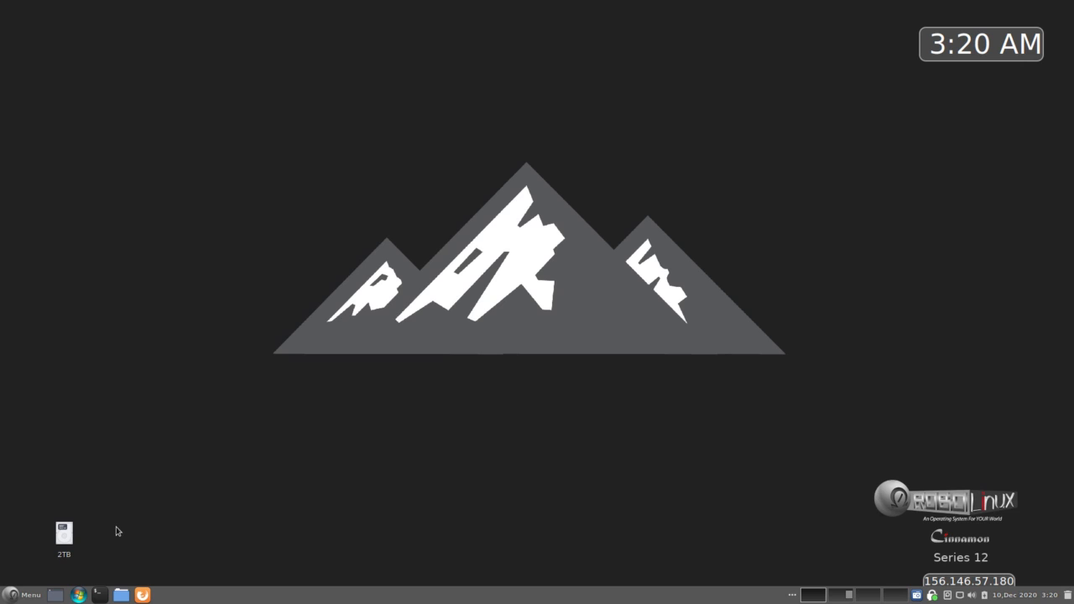
# Step: Add a Thunderbird Mail launcher to the panel
pyautogui.click(28, 596)
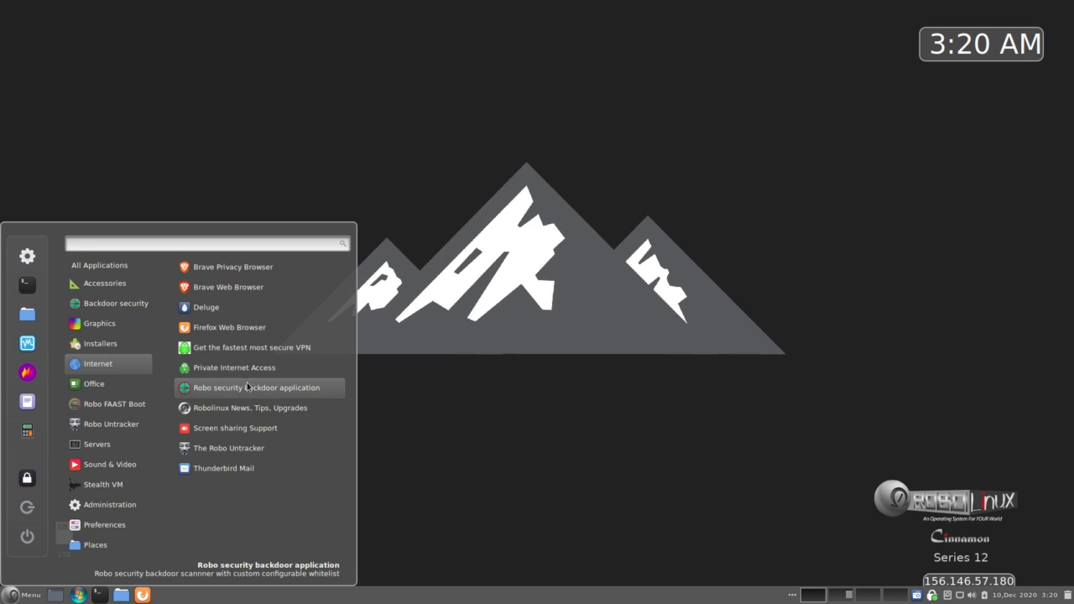
pyautogui.rightClick(235, 468)
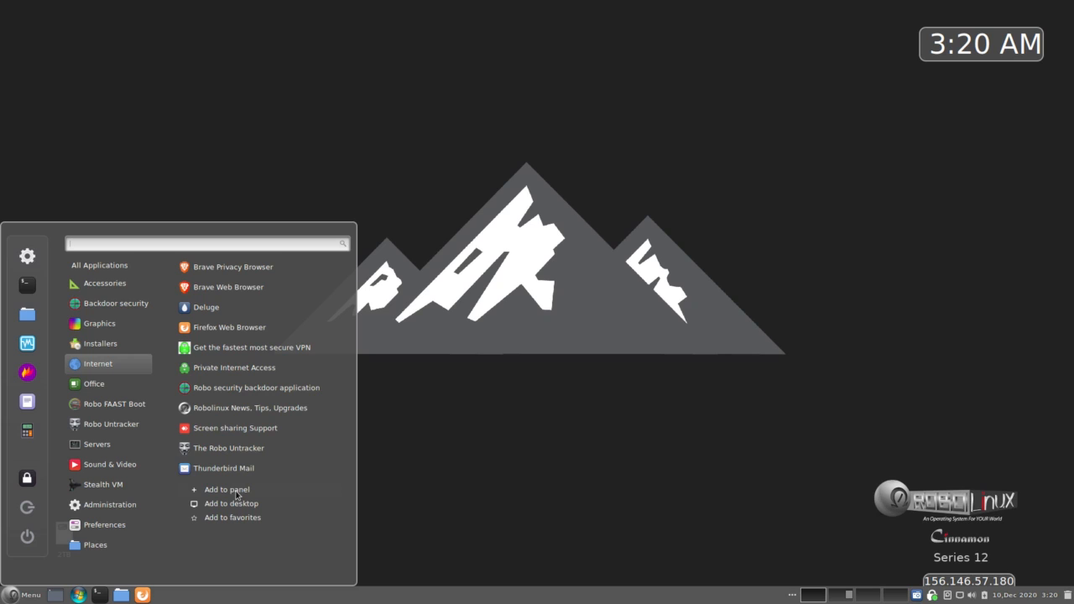
pyautogui.click(239, 490)
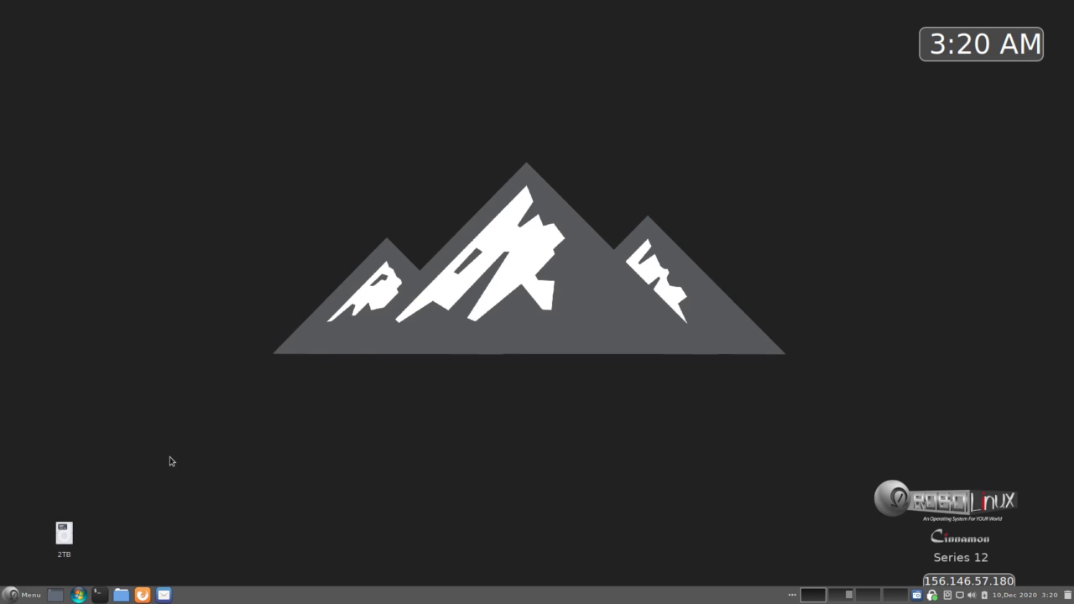
# Step: Open the 2TB drive and the Home folder in separate file windows and arrange them side by side
pyautogui.doubleClick(64, 554)
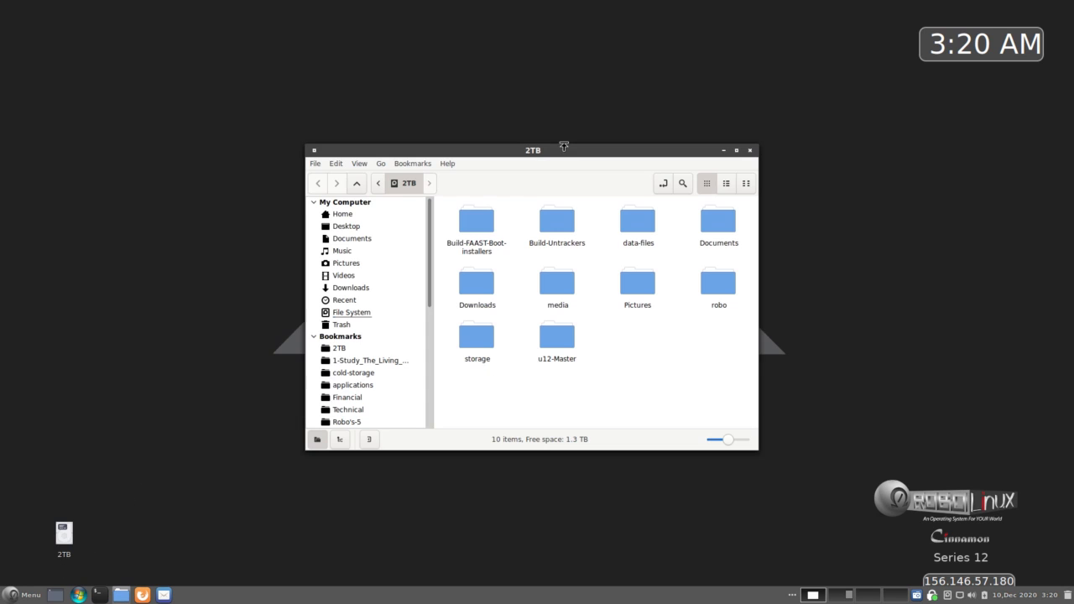
pyautogui.moveTo(564, 150); pyautogui.dragTo(307, 111)
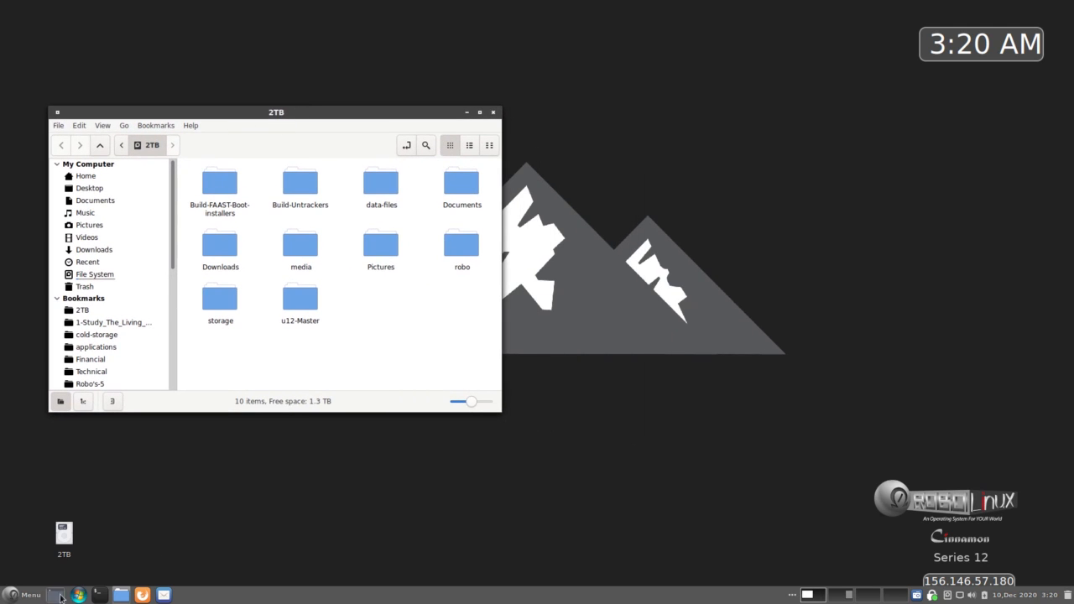
pyautogui.click(27, 595)
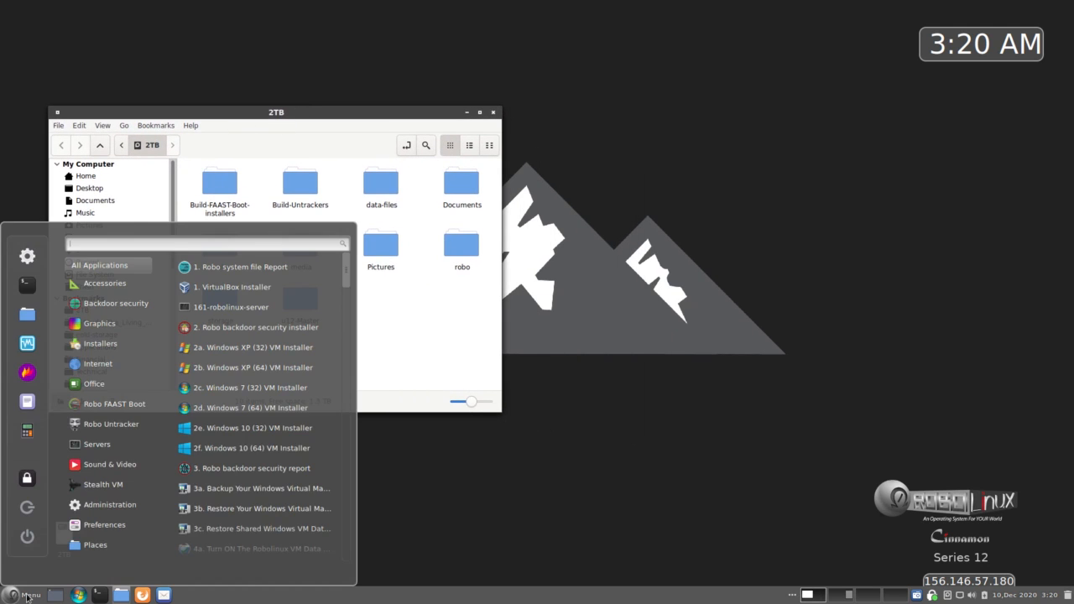
pyautogui.click(28, 316)
pyautogui.moveTo(660, 153); pyautogui.dragTo(891, 122)
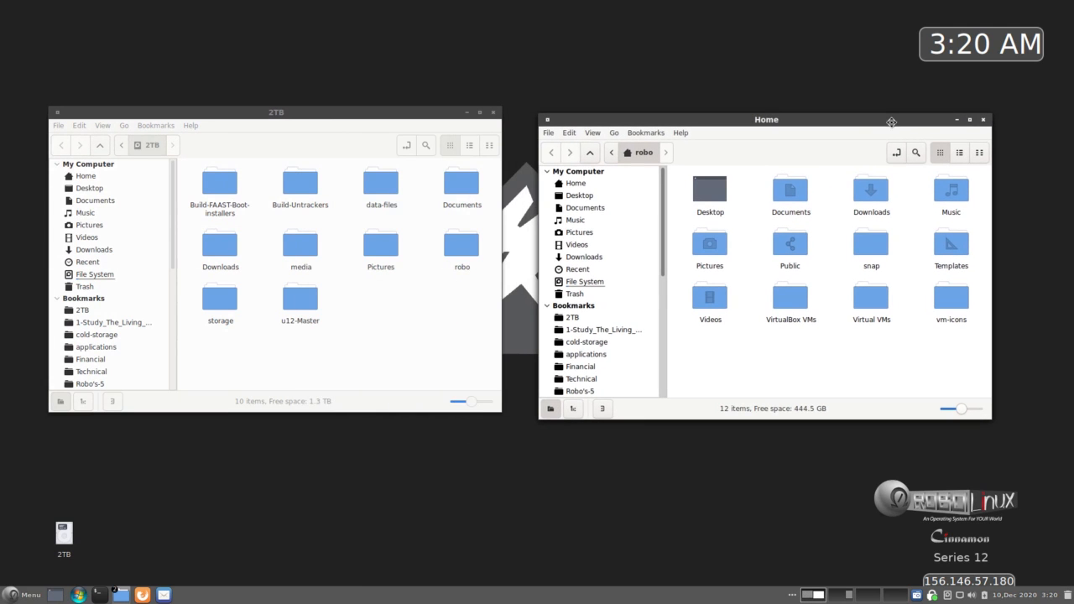
# Step: Open the snap folder in Home and the matching snap folder in the 2TB drive's robo backup
pyautogui.doubleClick(873, 246)
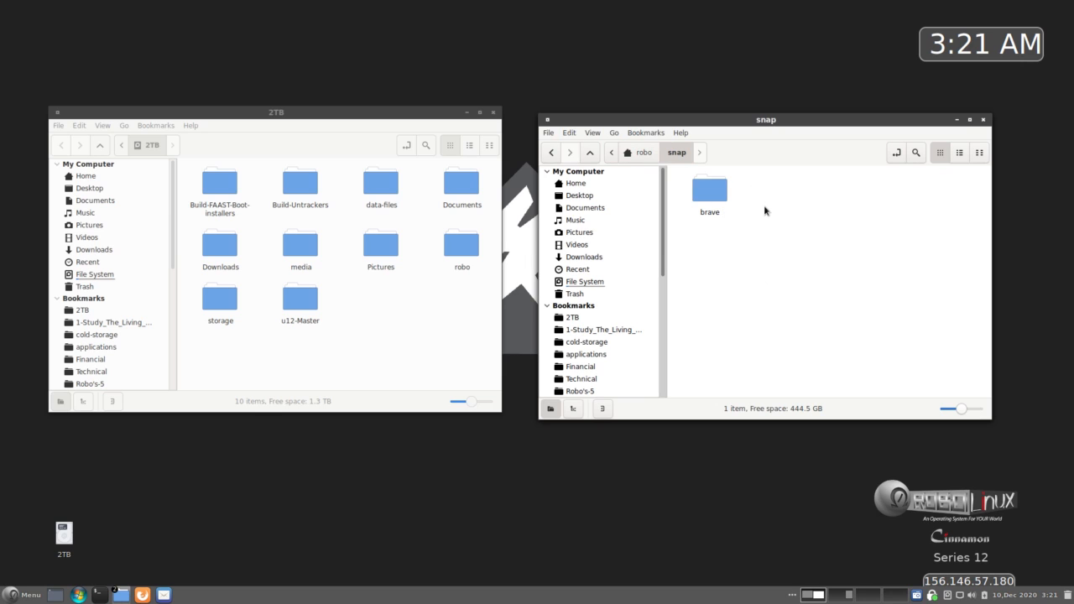
pyautogui.click(423, 316)
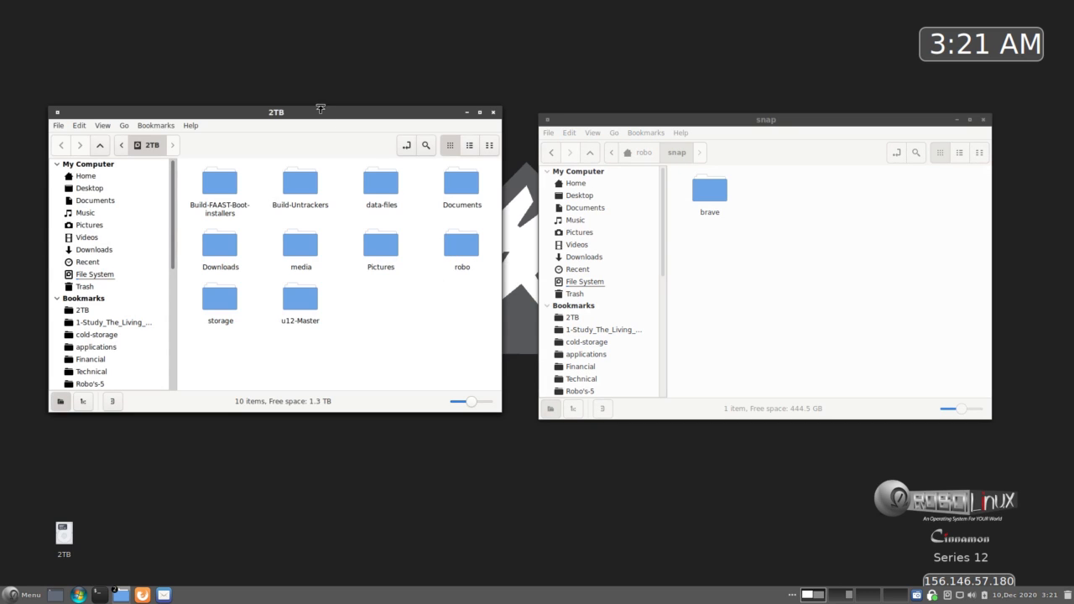
pyautogui.moveTo(320, 109); pyautogui.dragTo(310, 108)
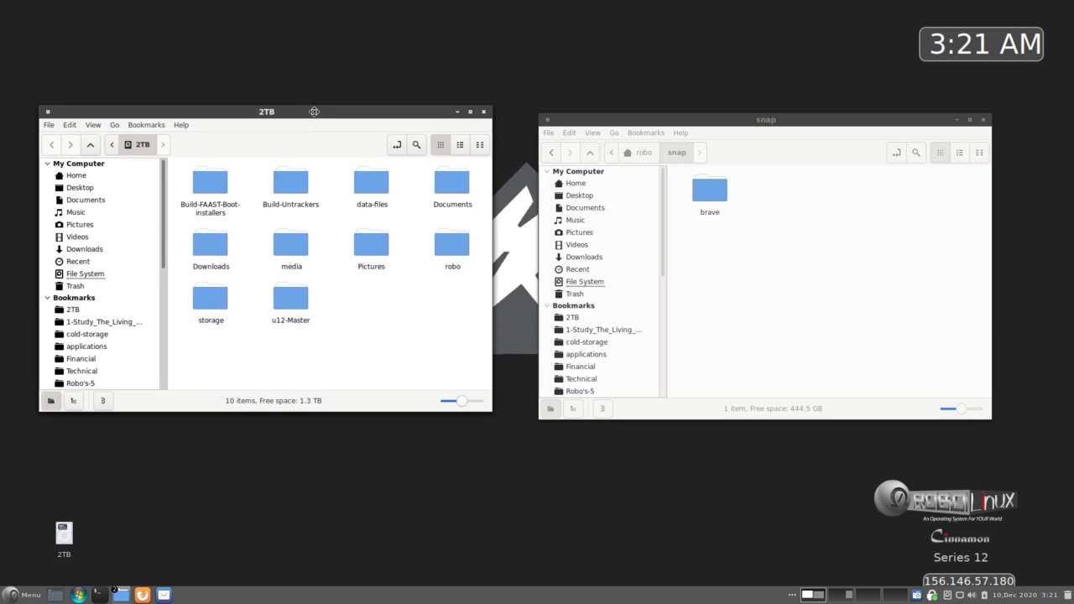
pyautogui.doubleClick(449, 245)
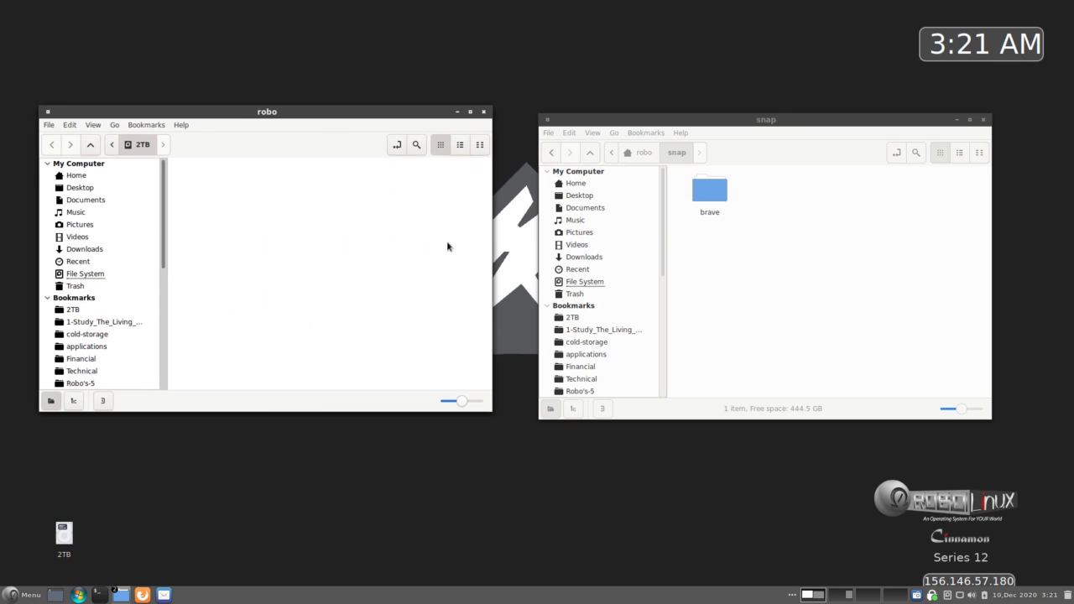
pyautogui.doubleClick(444, 236)
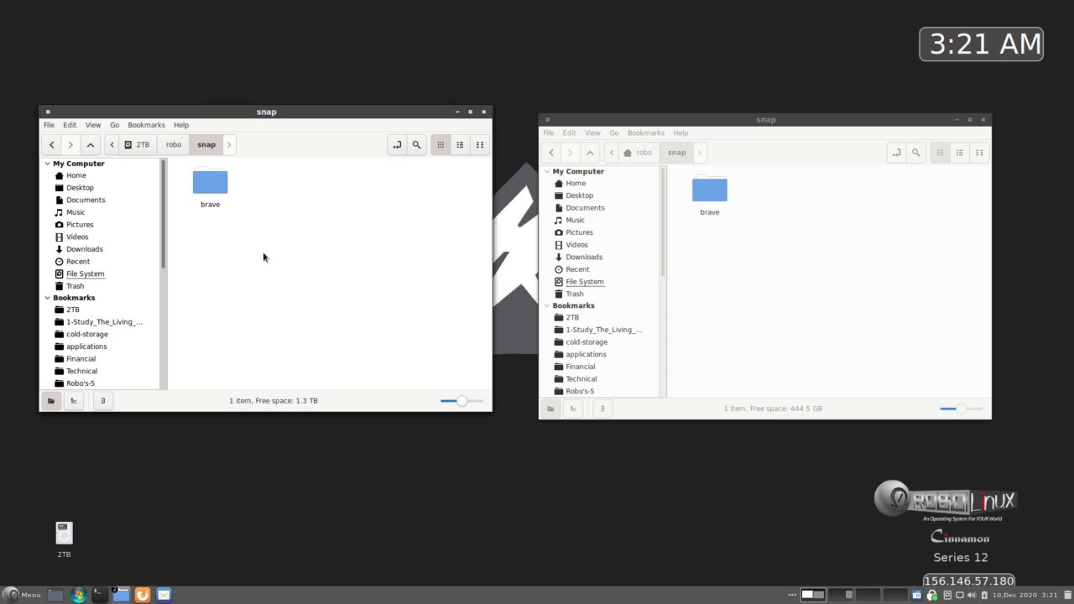
# Step: Permanently delete the brave folder from Home's snap folder and copy the backed-up brave folder from 2TB in its place
pyautogui.click(701, 252)
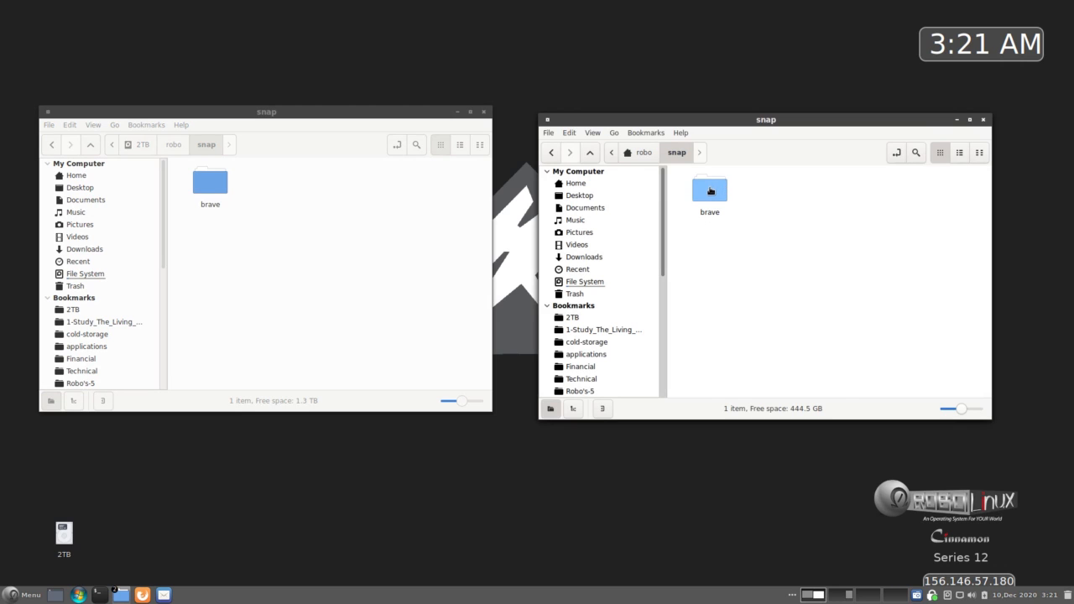
pyautogui.rightClick(711, 191)
pyautogui.click(727, 361)
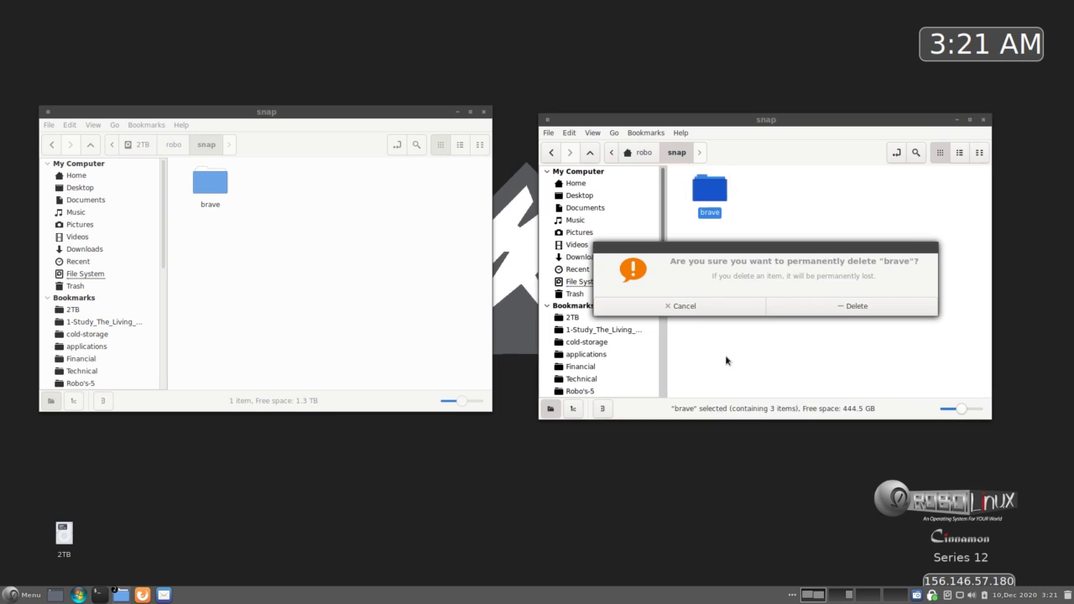
pyautogui.click(810, 301)
pyautogui.click(319, 271)
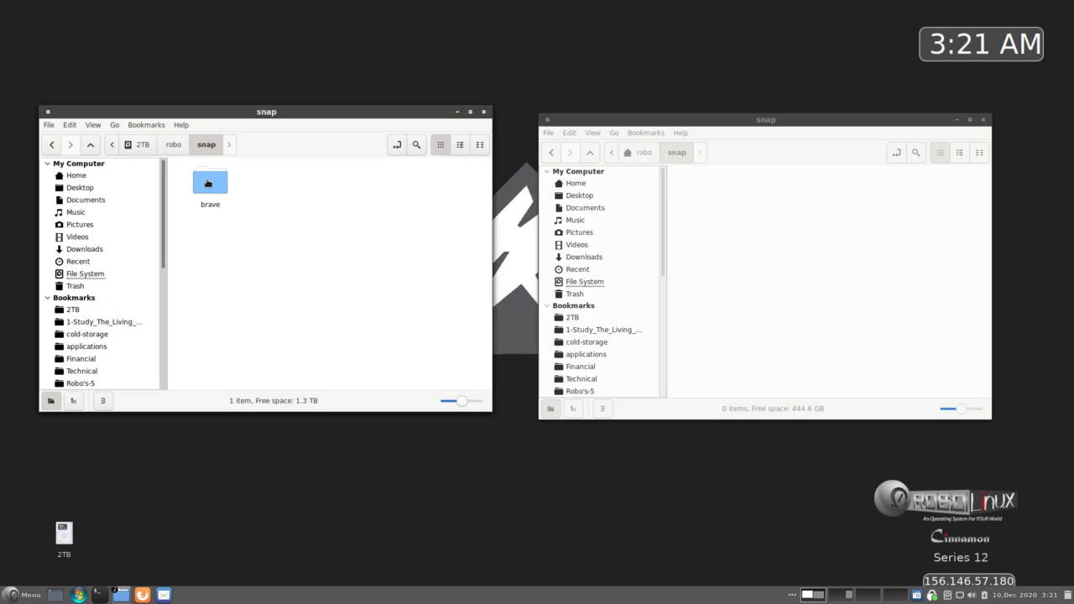
pyautogui.moveTo(207, 183); pyautogui.dragTo(758, 272)
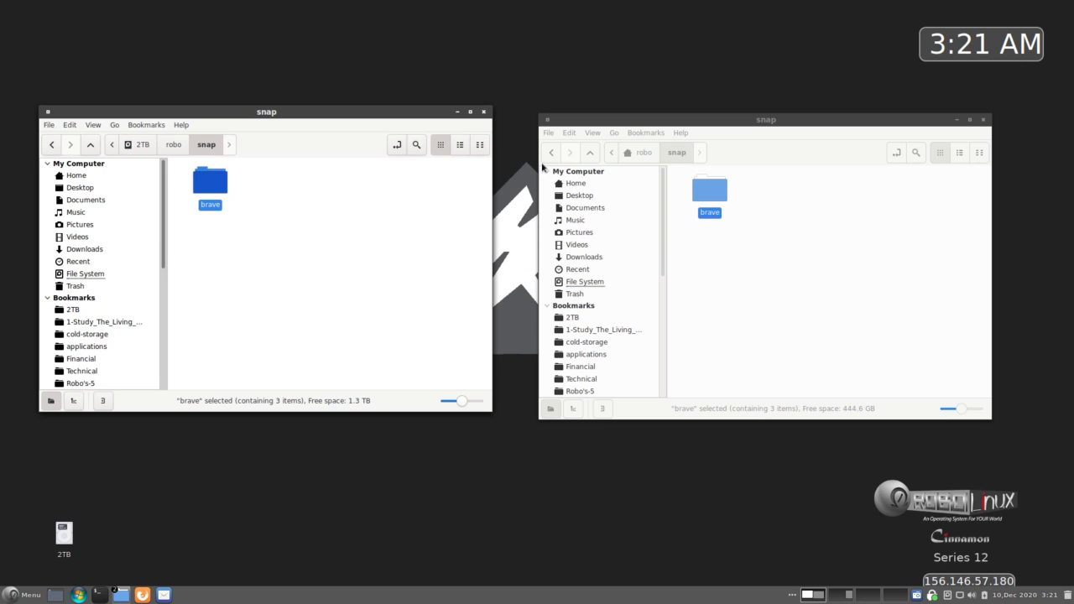
# Step: Return one file window to Home and the other to the backed-up robo folder, and move the backup window farther from Home
pyautogui.click(689, 119)
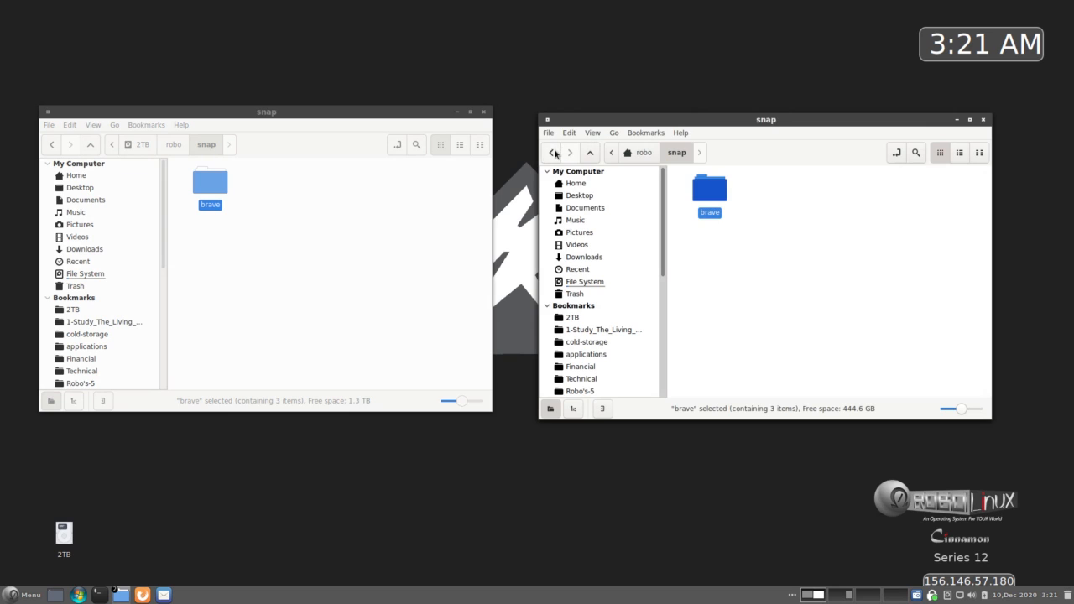
pyautogui.click(552, 152)
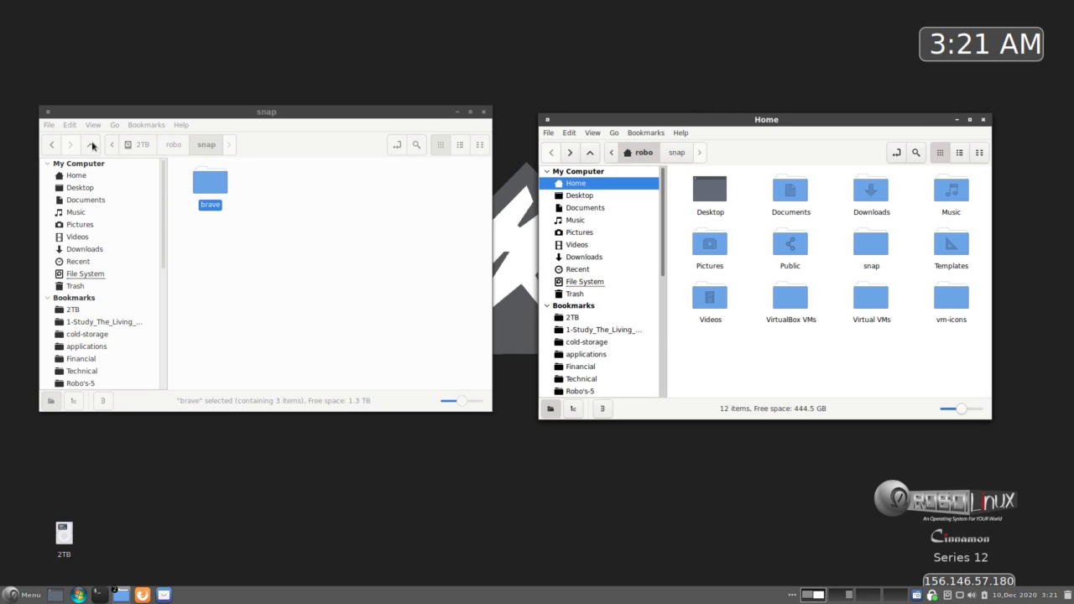
pyautogui.click(52, 146)
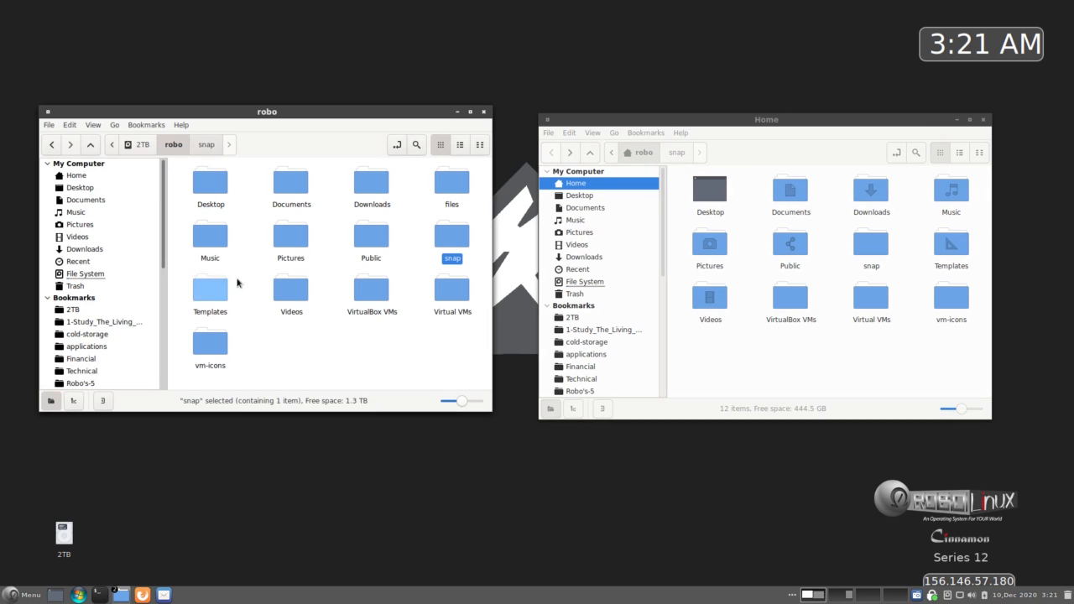
pyautogui.click(338, 346)
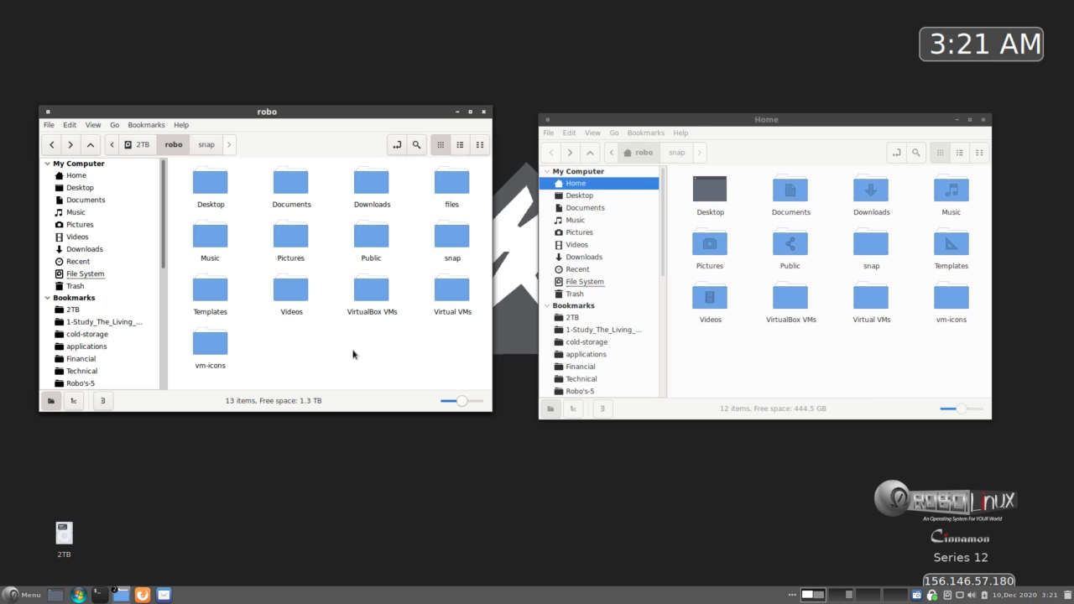
pyautogui.moveTo(308, 113); pyautogui.dragTo(283, 106)
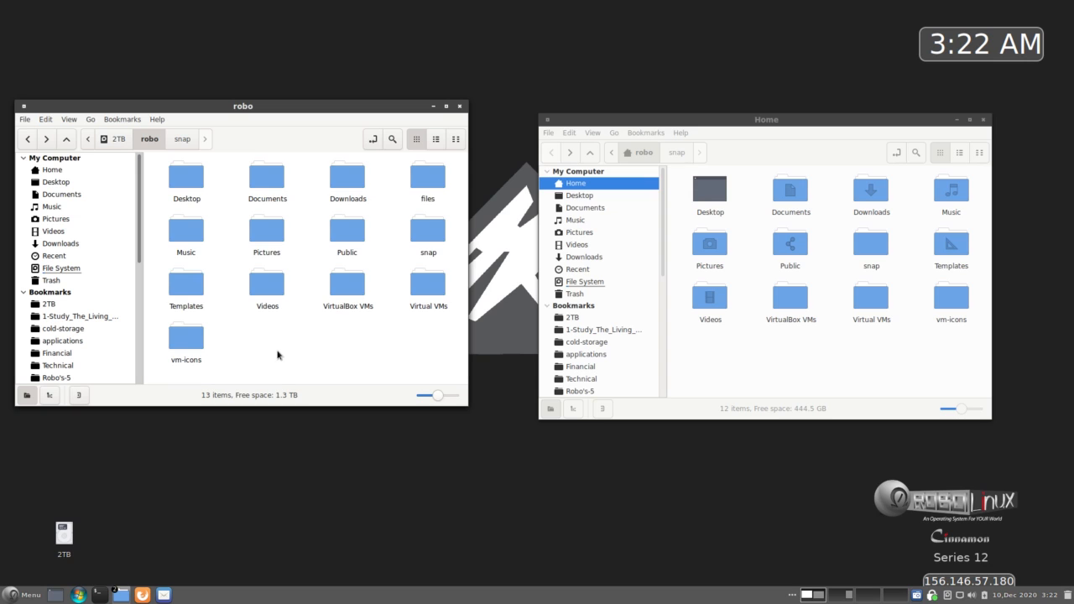
# Step: Show the hidden files in the backed-up robo folder and look through its hidden folders
pyautogui.hotkey('ctrl', 'h')
pyautogui.scroll(-2, 294, 357)
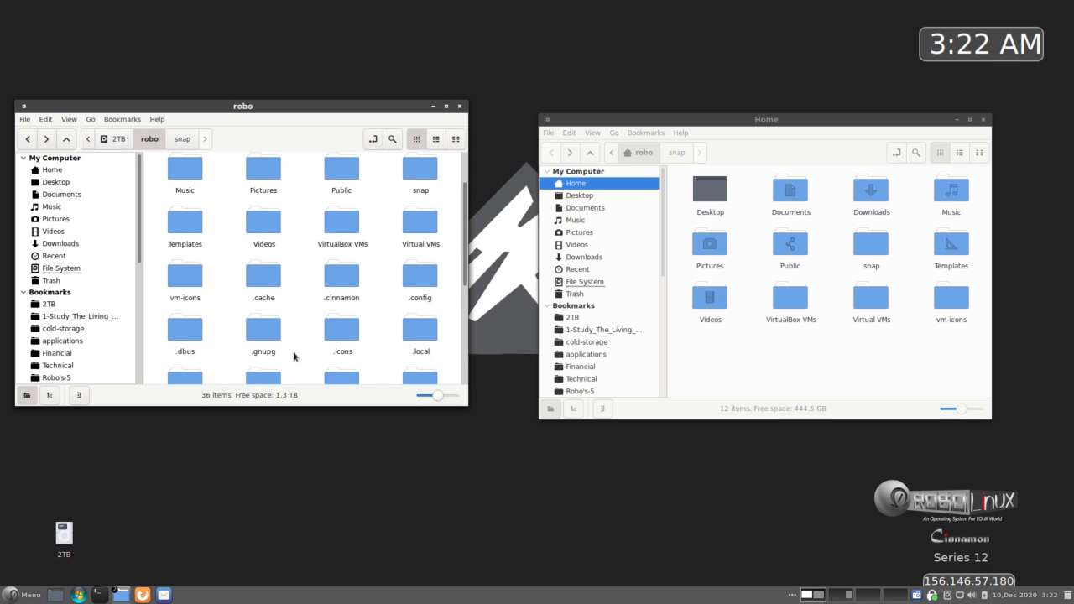
pyautogui.scroll(-2, 292, 353)
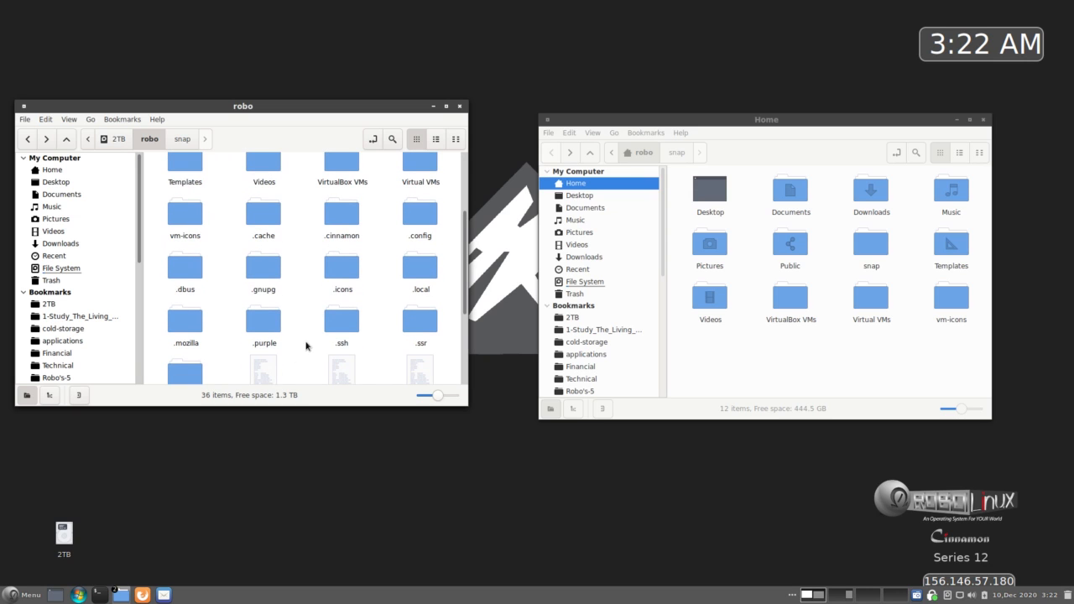
# Step: Show the hidden files in the Home folder and bring its hidden folders into view for comparison with the backup
pyautogui.click(750, 353)
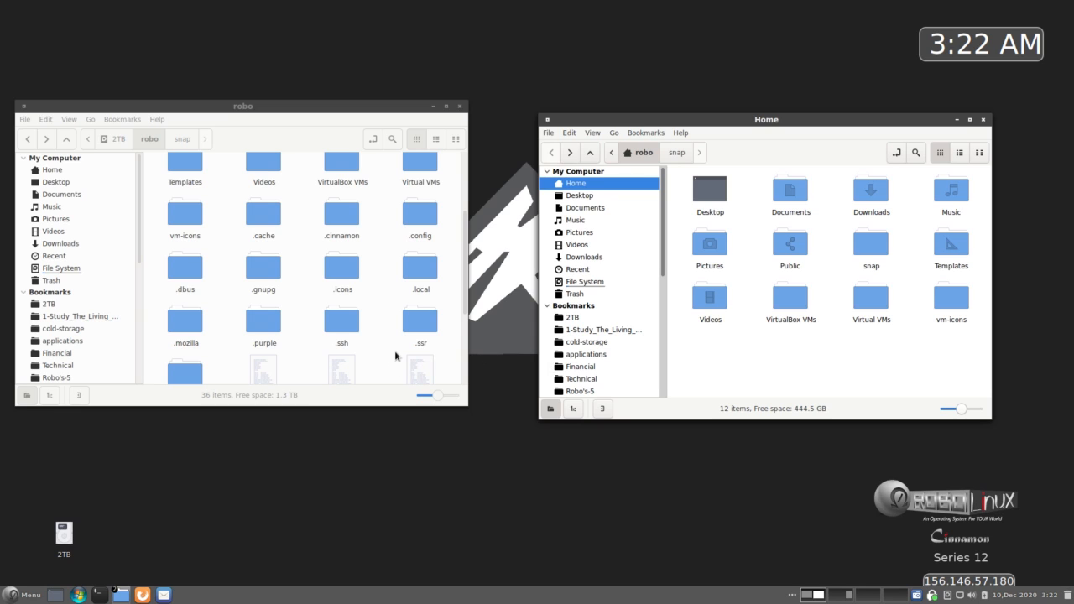
pyautogui.scroll(-2, 397, 355)
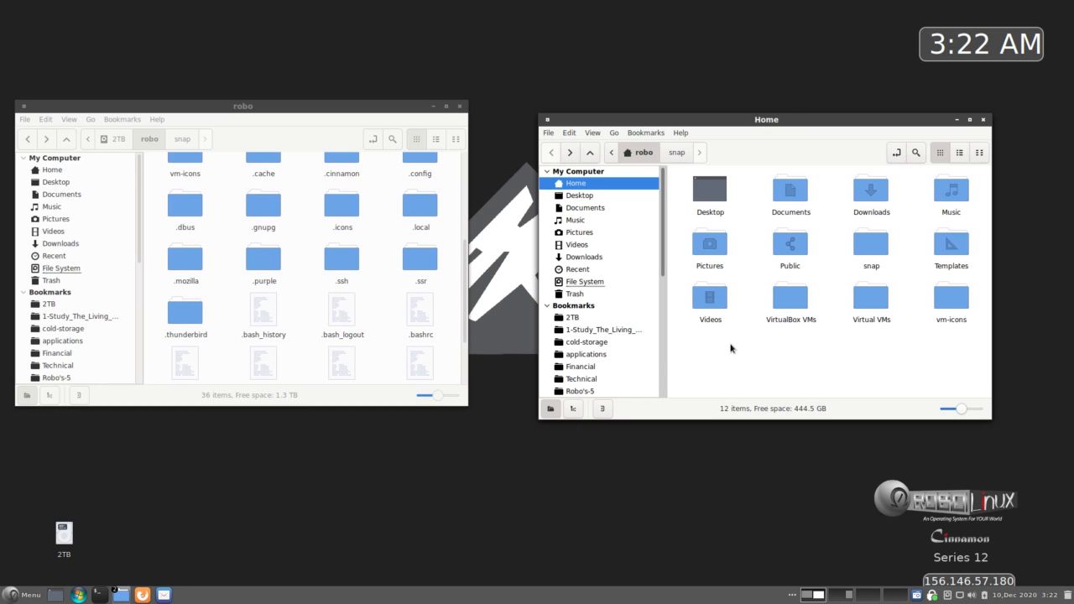
pyautogui.hotkey('ctrl', 'h')
pyautogui.scroll(-2, 731, 348)
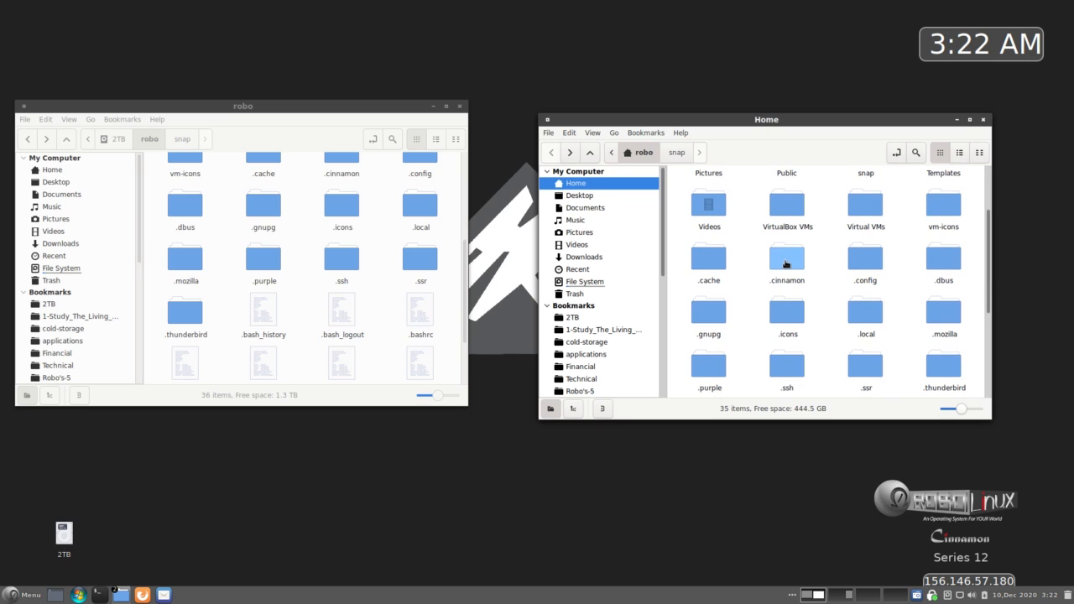
pyautogui.scroll(-1, 755, 303)
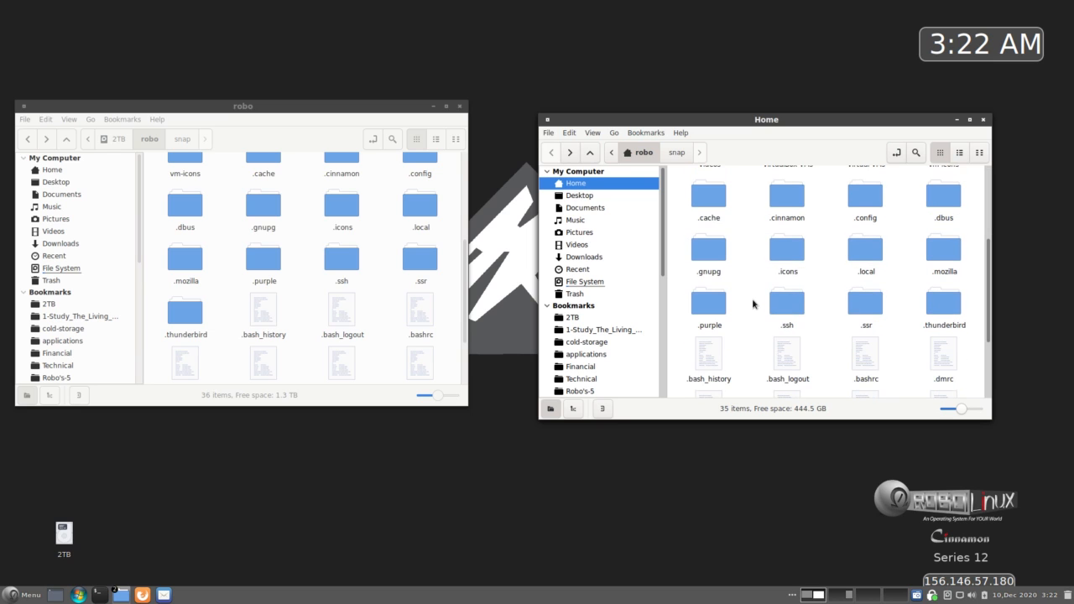
# Step: Permanently delete the .thunderbird and .mozilla folders from Home
pyautogui.rightClick(932, 307)
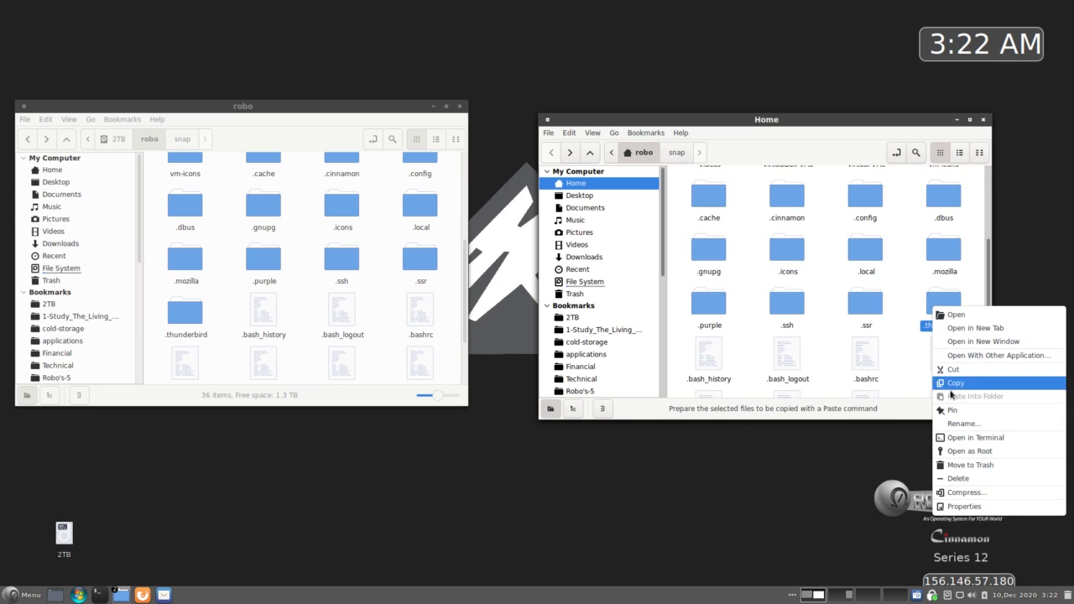
pyautogui.click(958, 482)
pyautogui.click(846, 309)
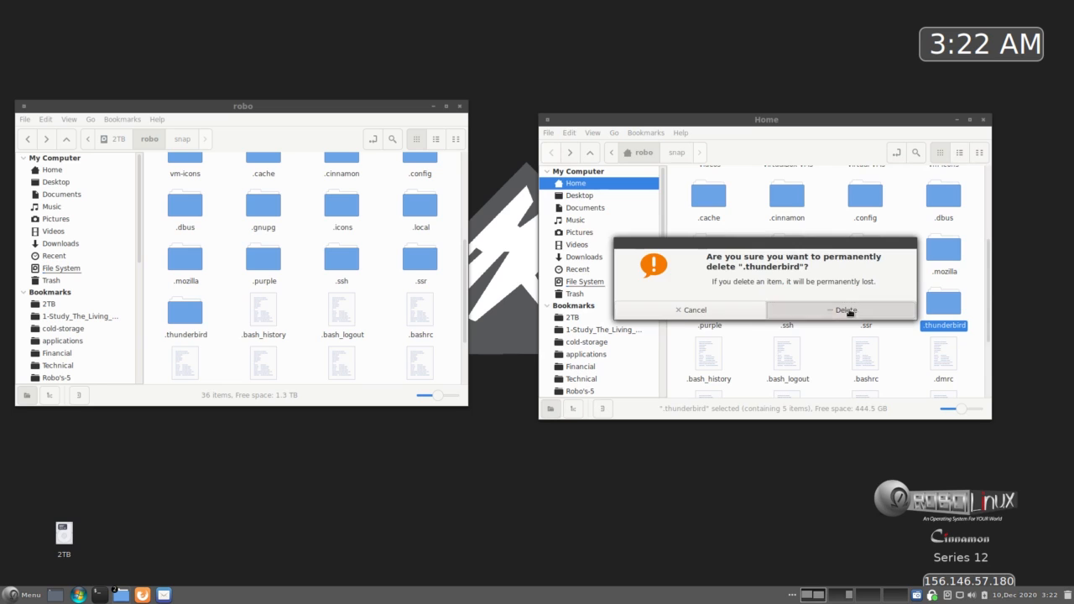
pyautogui.rightClick(944, 255)
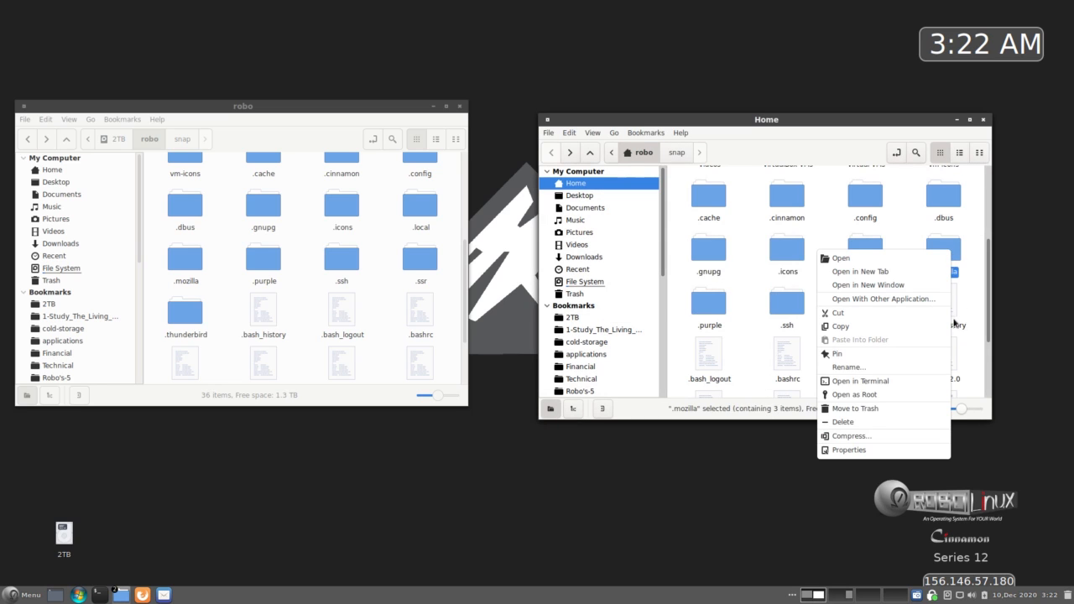
pyautogui.click(877, 411)
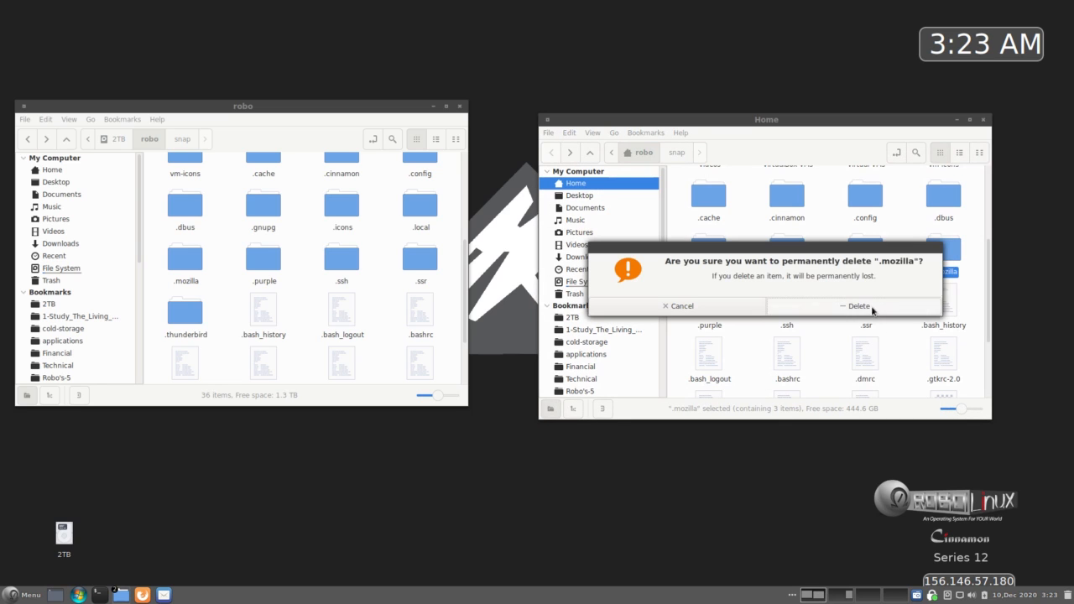
pyautogui.click(873, 309)
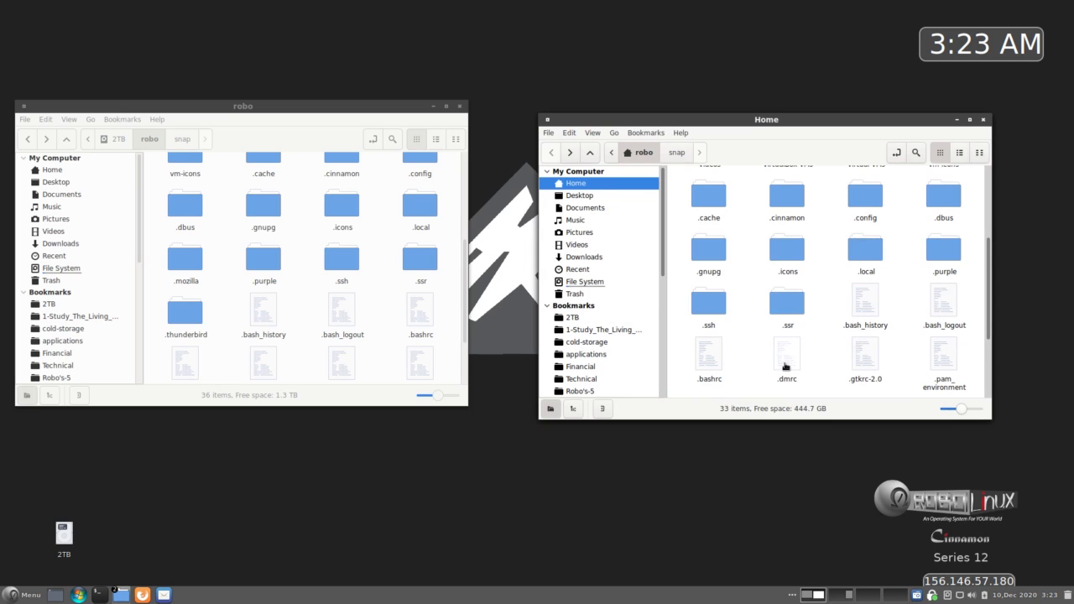
# Step: Copy the backed-up .mozilla folder from the 2TB drive into Home, moving the progress window clear of the file windows
pyautogui.click(297, 315)
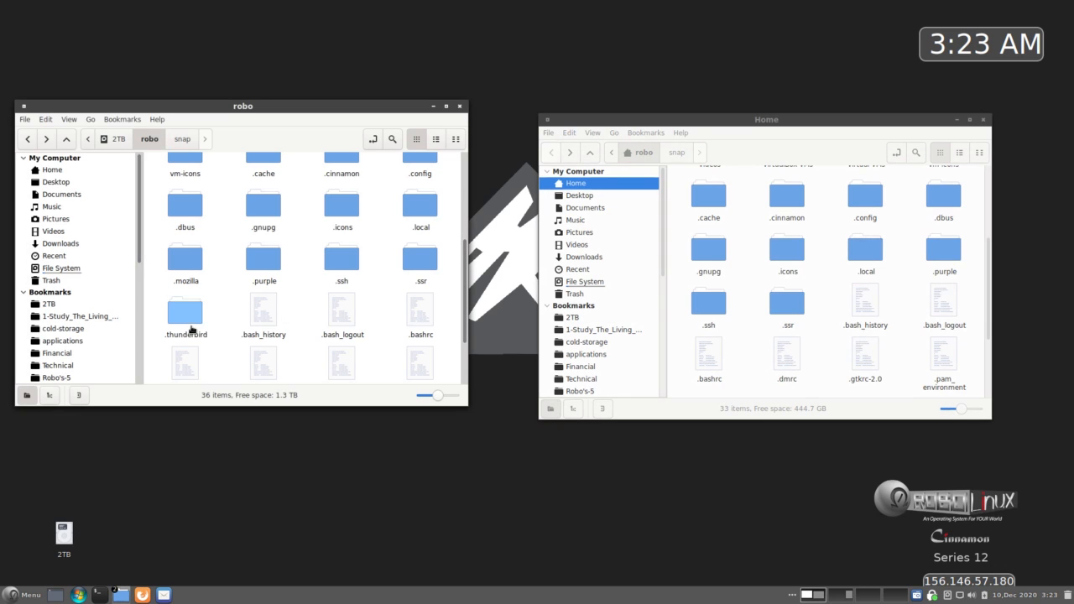
pyautogui.moveTo(186, 265); pyautogui.dragTo(756, 295)
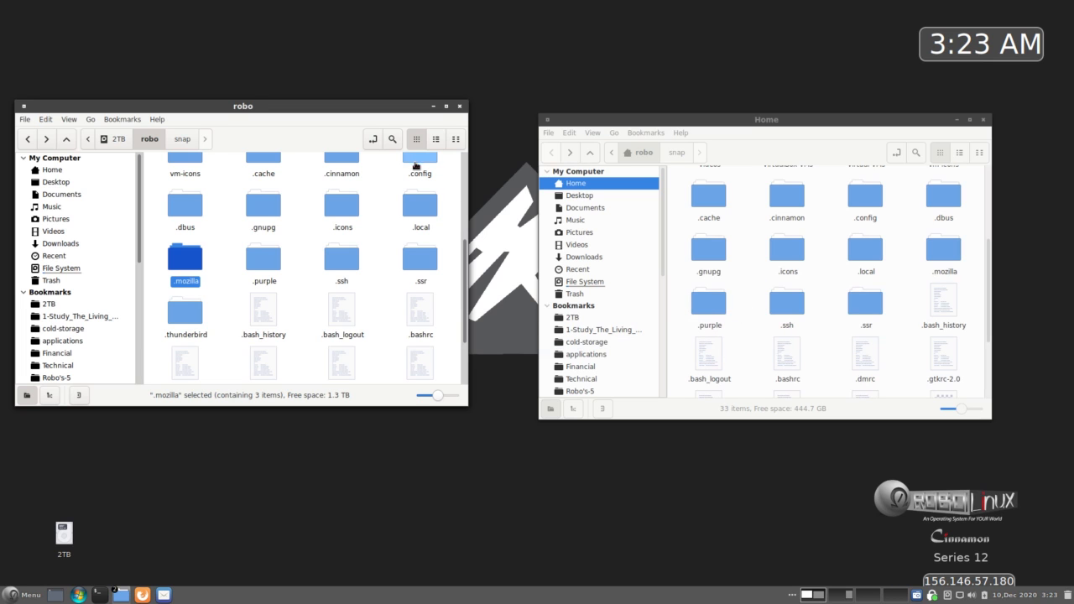
pyautogui.moveTo(380, 106); pyautogui.dragTo(386, 125)
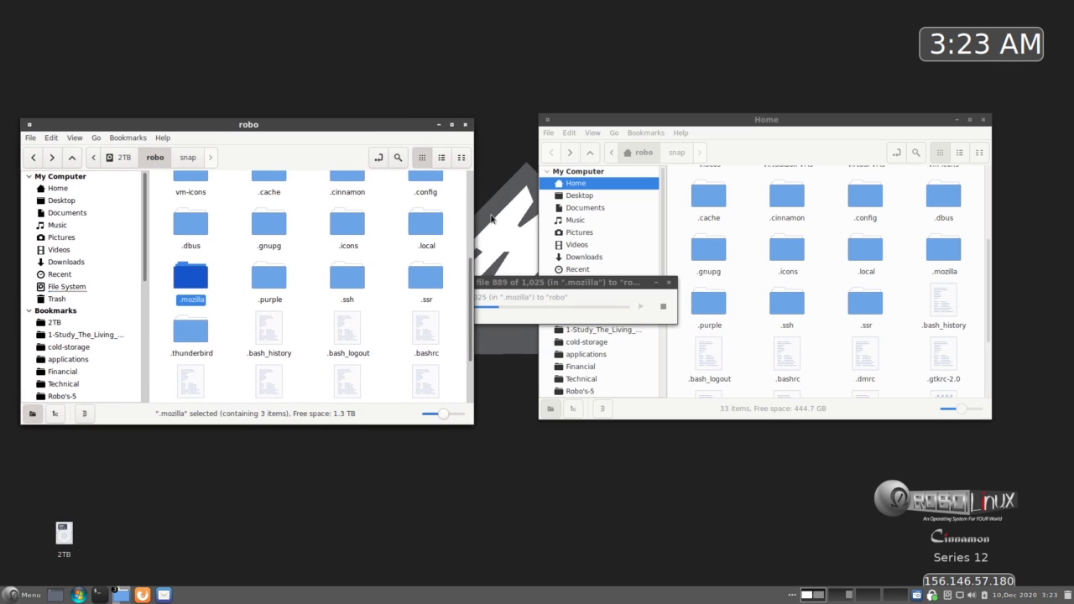
pyautogui.moveTo(517, 282); pyautogui.dragTo(541, 434)
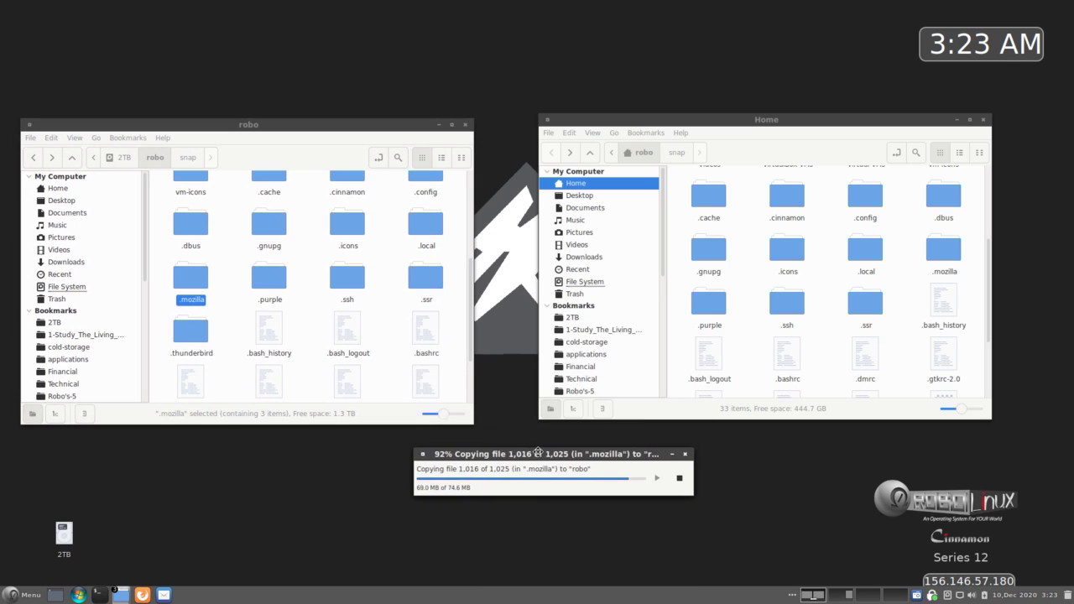
# Step: Copy the backed-up .thunderbird folder from the 2TB drive into Home and line the backup window up with the Home window
pyautogui.click(292, 315)
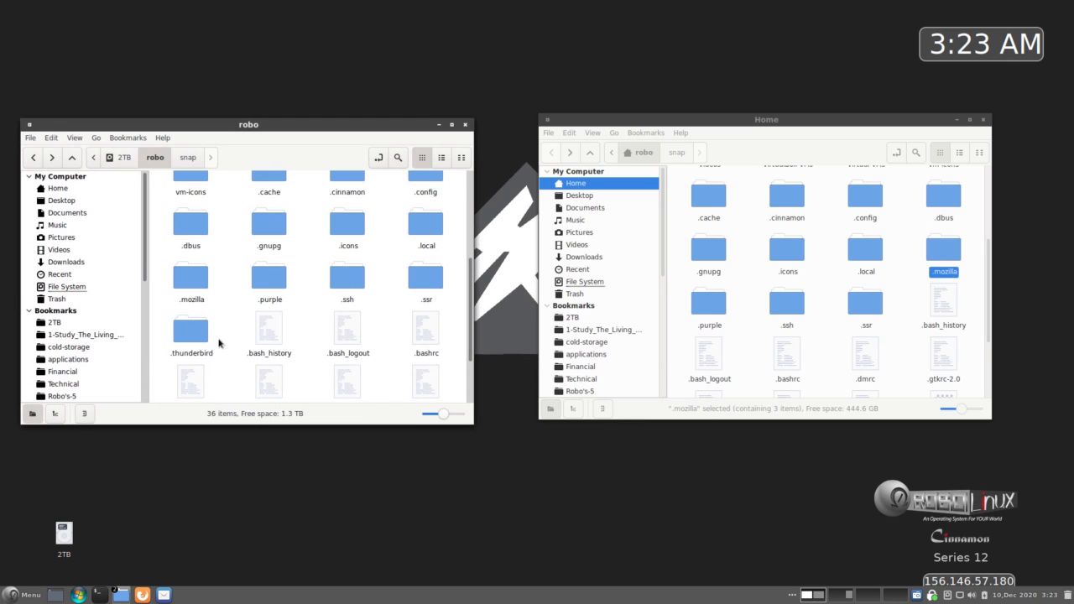
pyautogui.moveTo(182, 333); pyautogui.dragTo(735, 347)
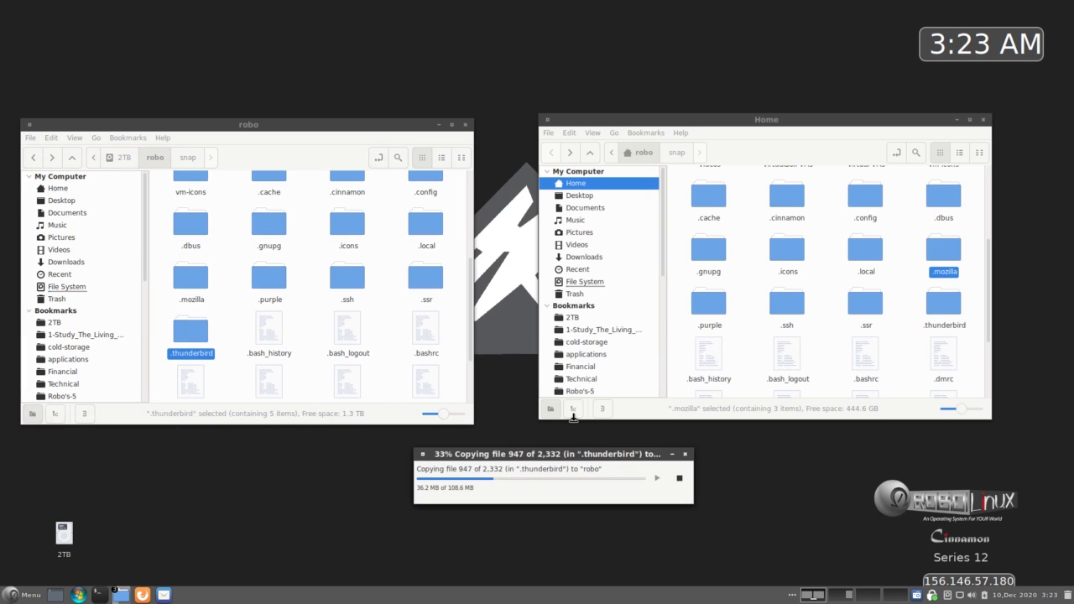
pyautogui.moveTo(563, 457); pyautogui.dragTo(553, 454)
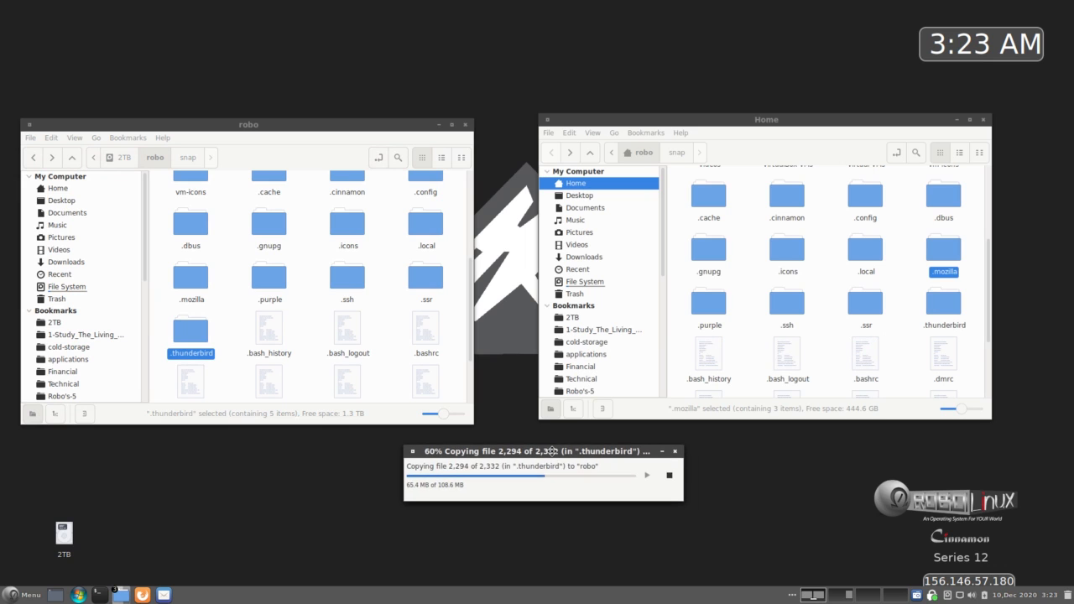
pyautogui.moveTo(359, 135); pyautogui.dragTo(377, 129)
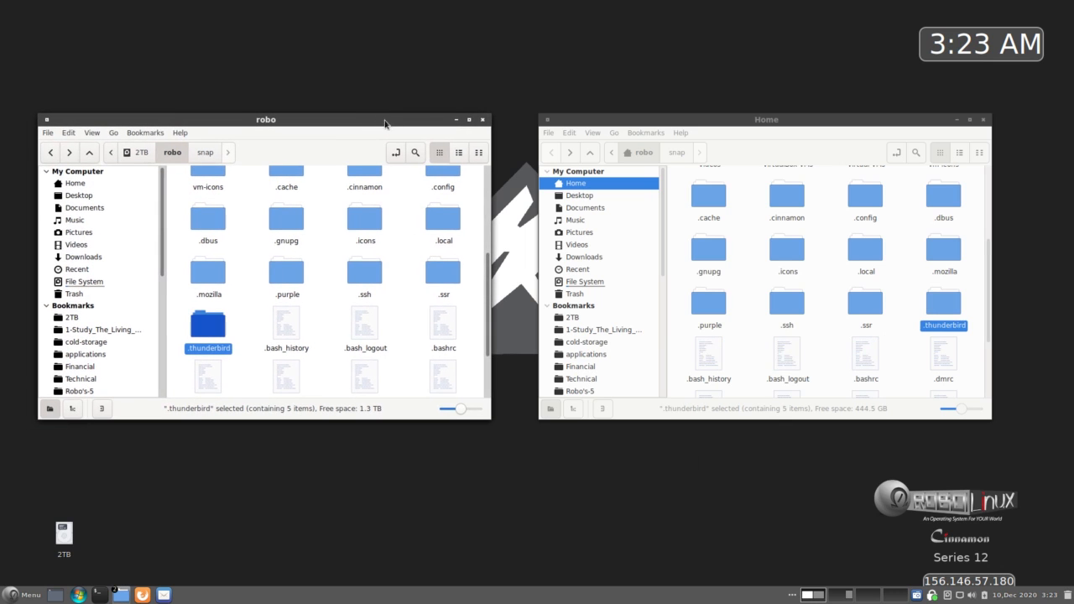
# Step: Open the .config folder in the robo backup on 2TB and look through its application settings folders
pyautogui.click(740, 318)
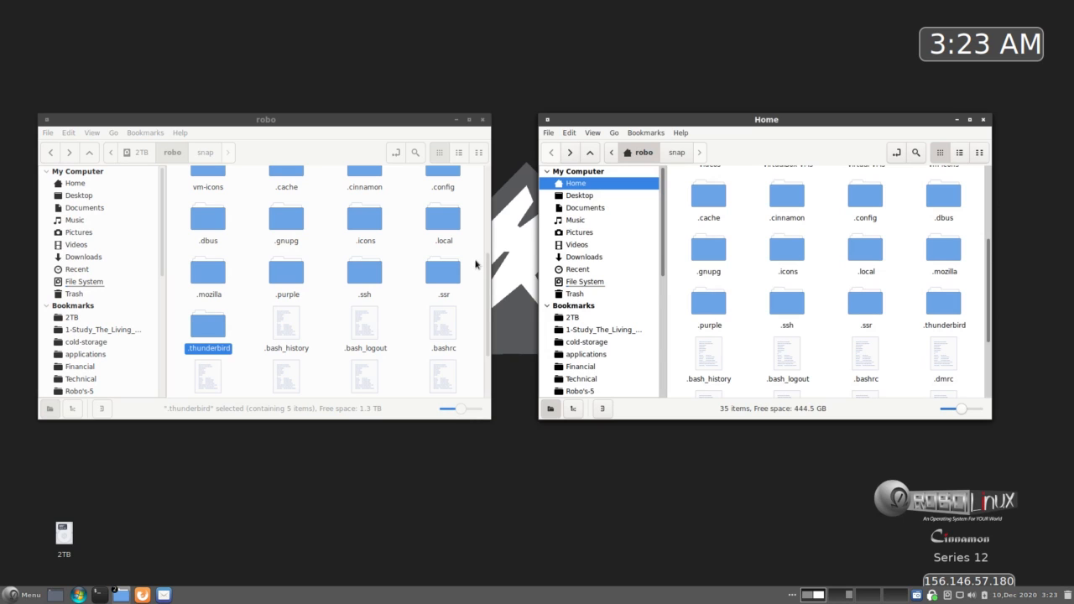
pyautogui.scroll(1, 337, 223)
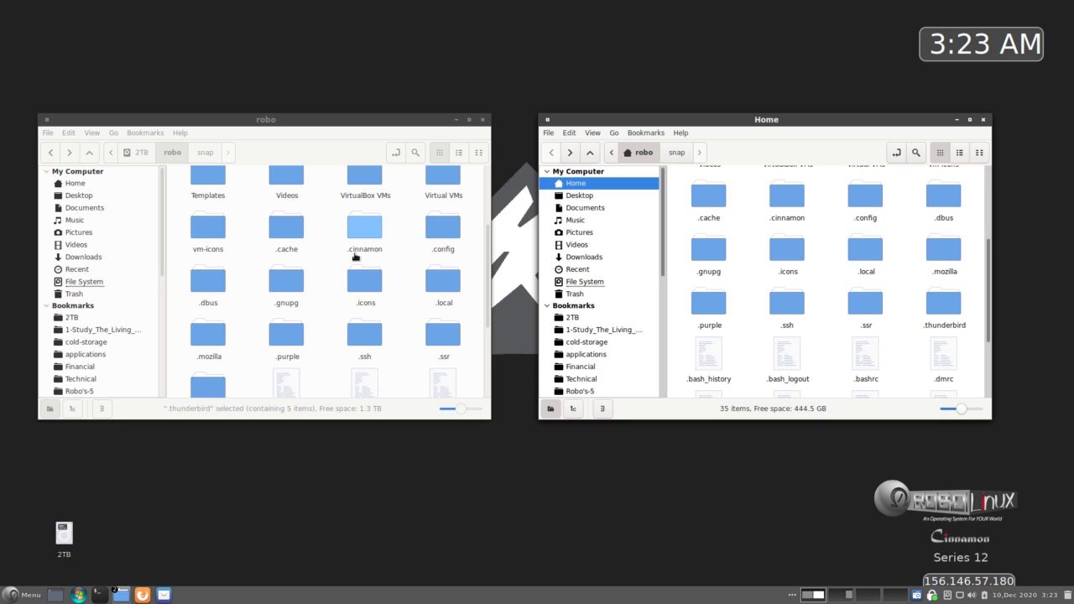
pyautogui.click(439, 232)
pyautogui.press('Return')
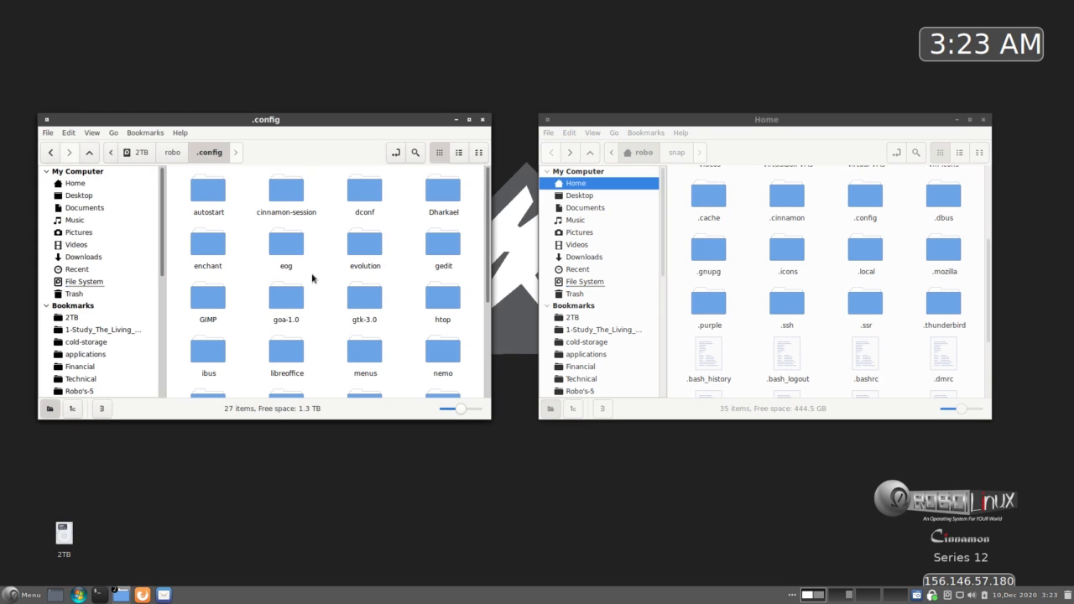
pyautogui.scroll(-1, 244, 232)
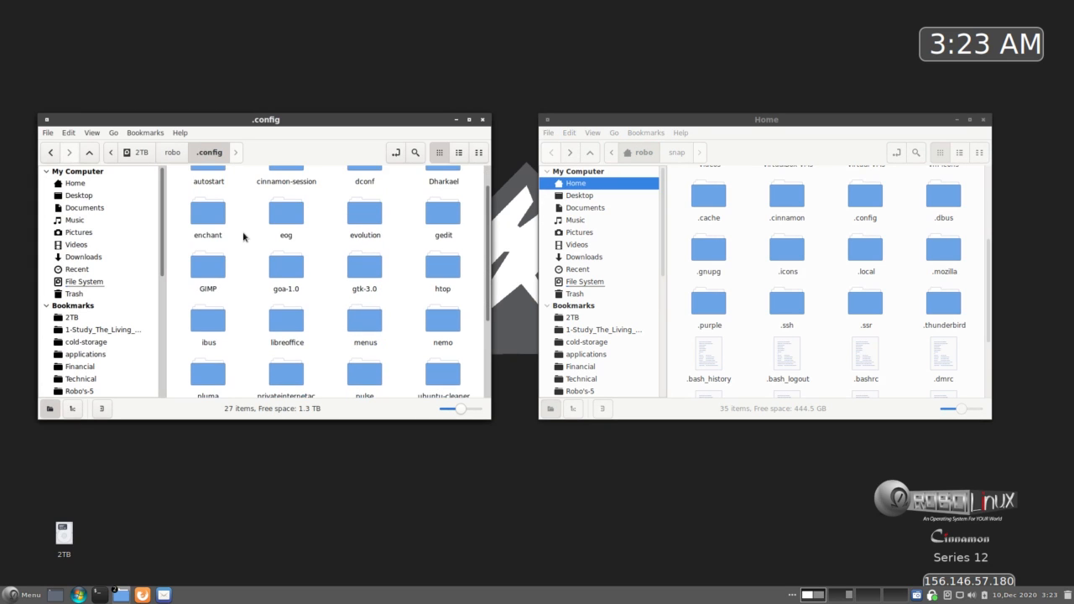
pyautogui.scroll(-1, 245, 240)
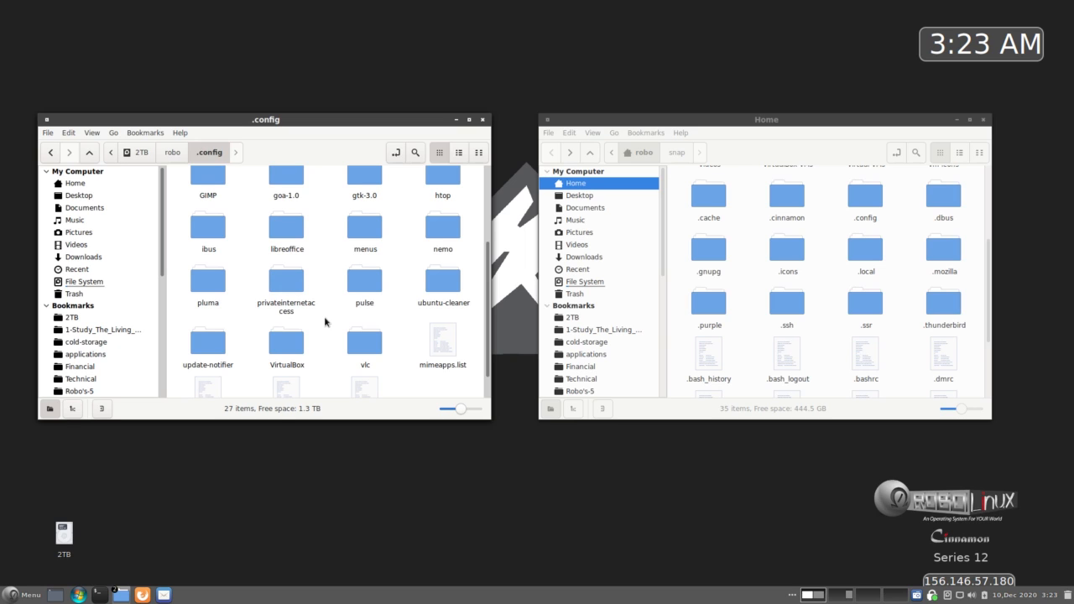
# Step: Switch to the empty third workspace and look through the regions and latencies in Private Internet Access's VPN server list
pyautogui.click(865, 599)
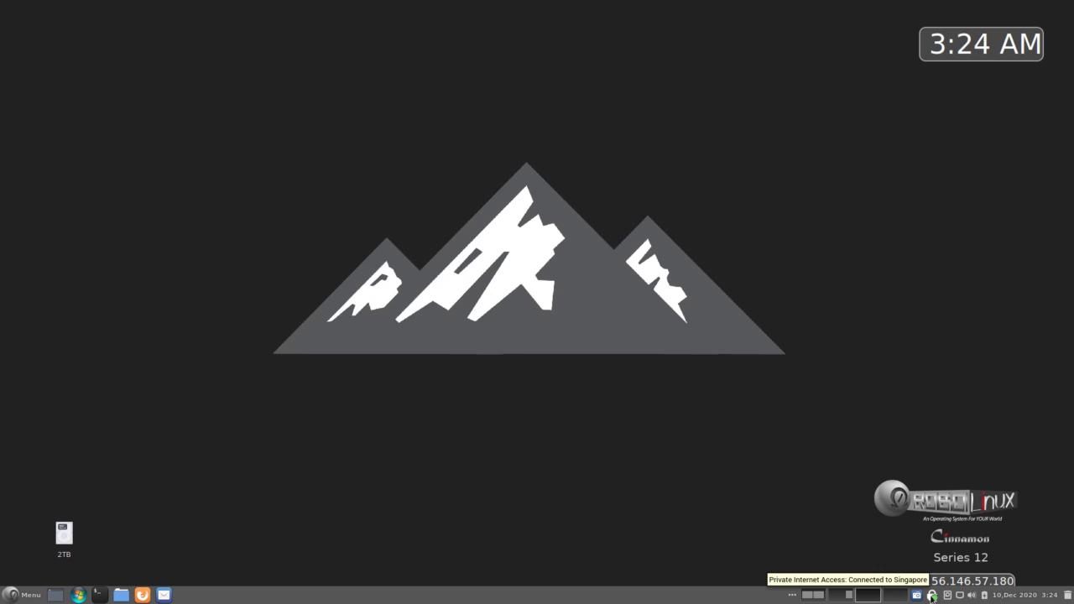
pyautogui.click(932, 597)
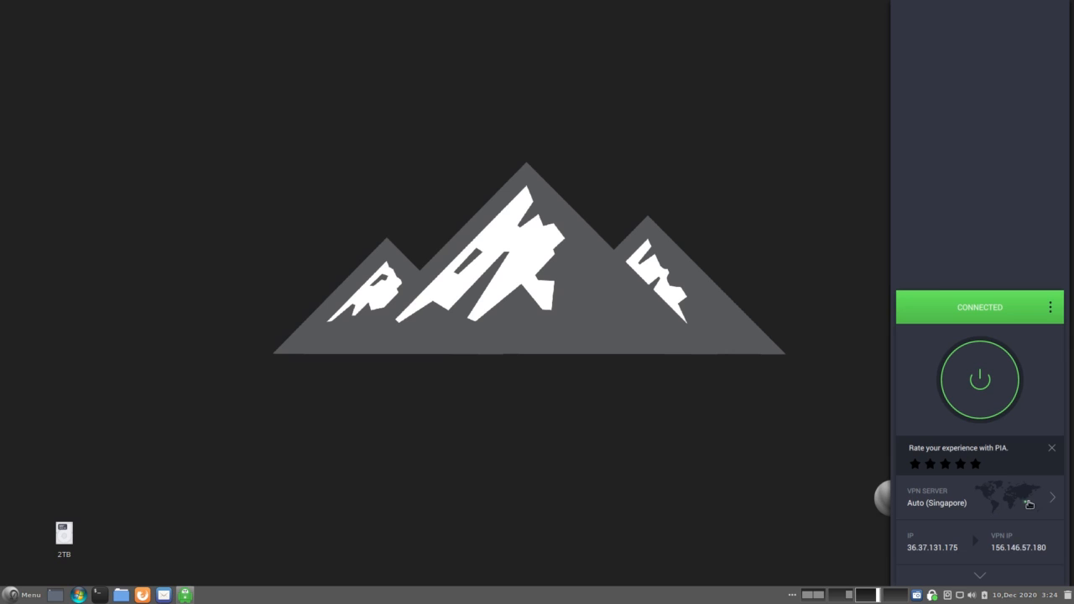
pyautogui.click(1052, 501)
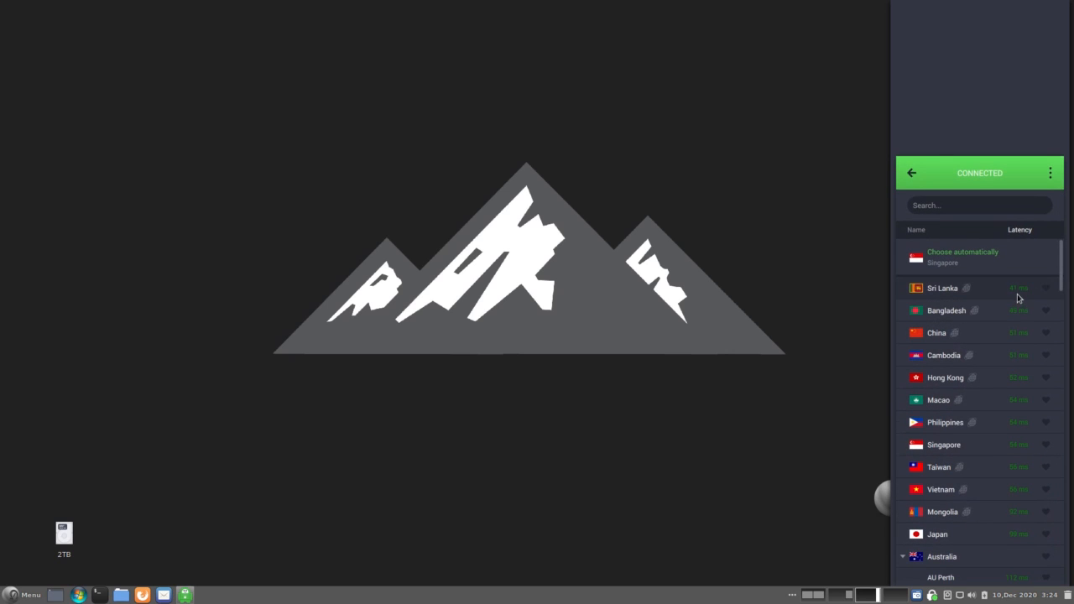
pyautogui.scroll(-4, 1012, 403)
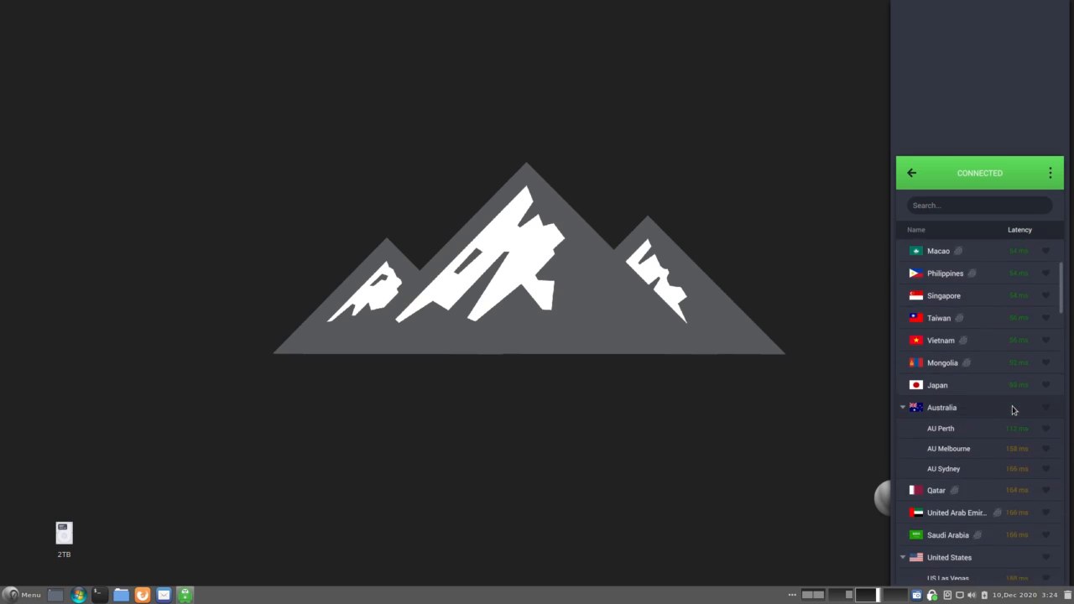
pyautogui.scroll(-3, 1017, 384)
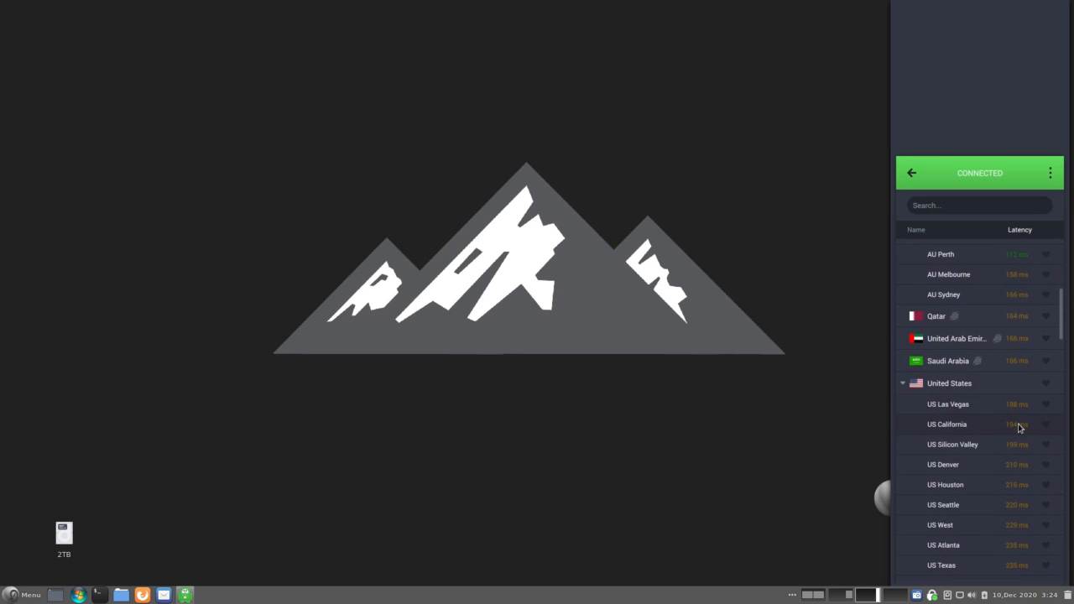
pyautogui.scroll(2, 1020, 428)
pyautogui.scroll(-4, 1020, 436)
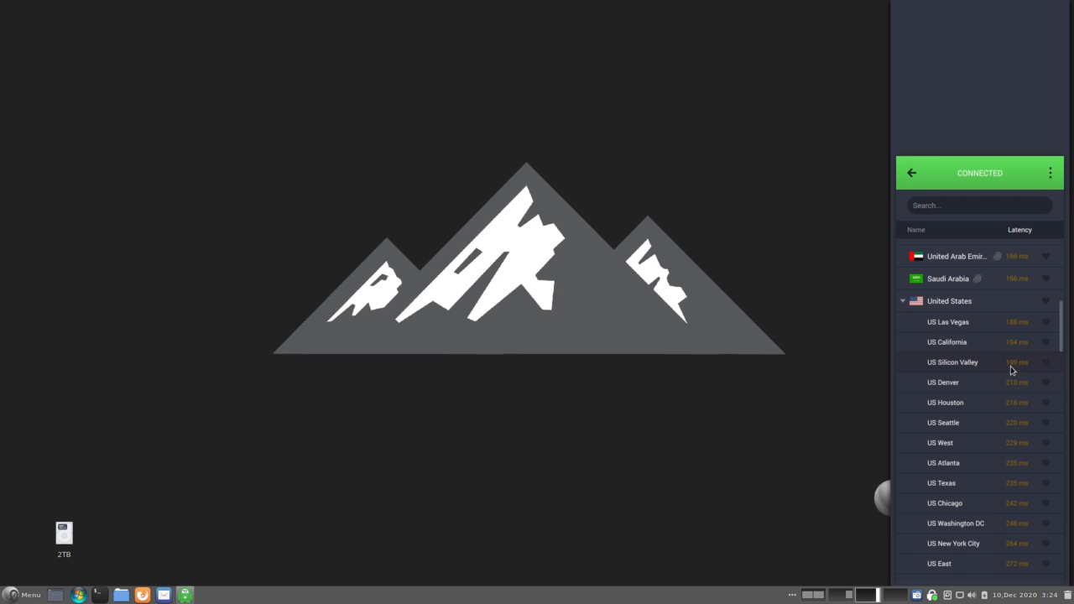
pyautogui.scroll(10, 1011, 370)
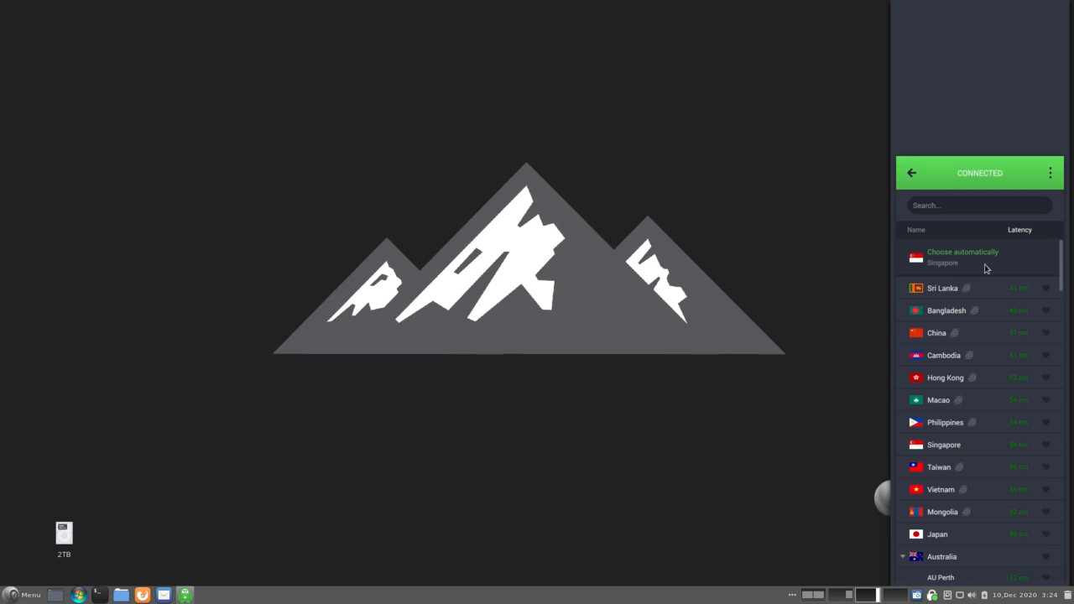
pyautogui.click(734, 229)
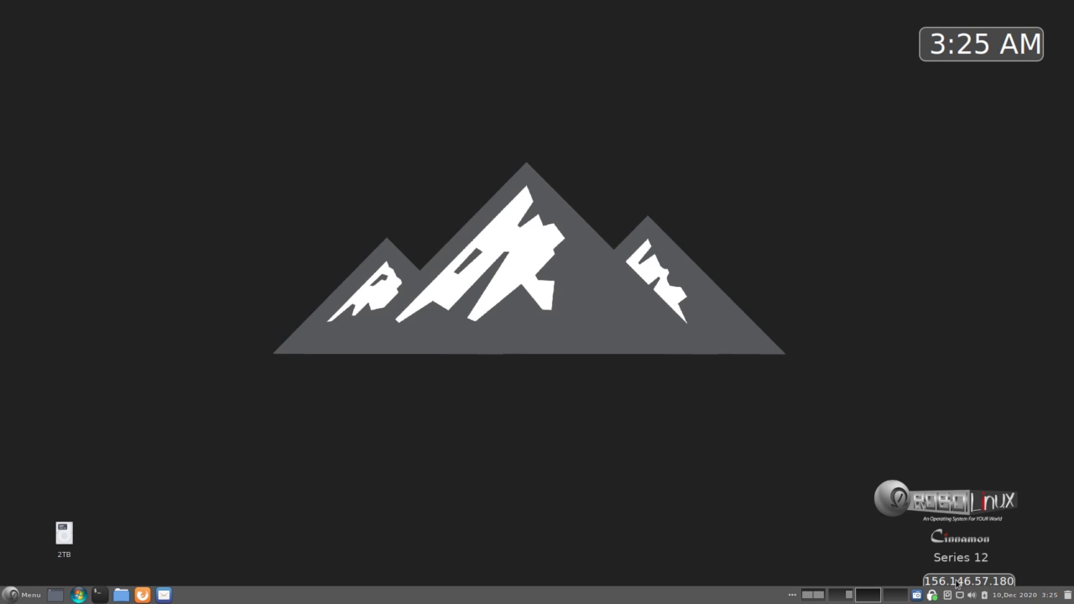
# Step: Connect the Private Internet Access VPN to the Taiwan server, check the VPN IP, and close its window
pyautogui.click(932, 595)
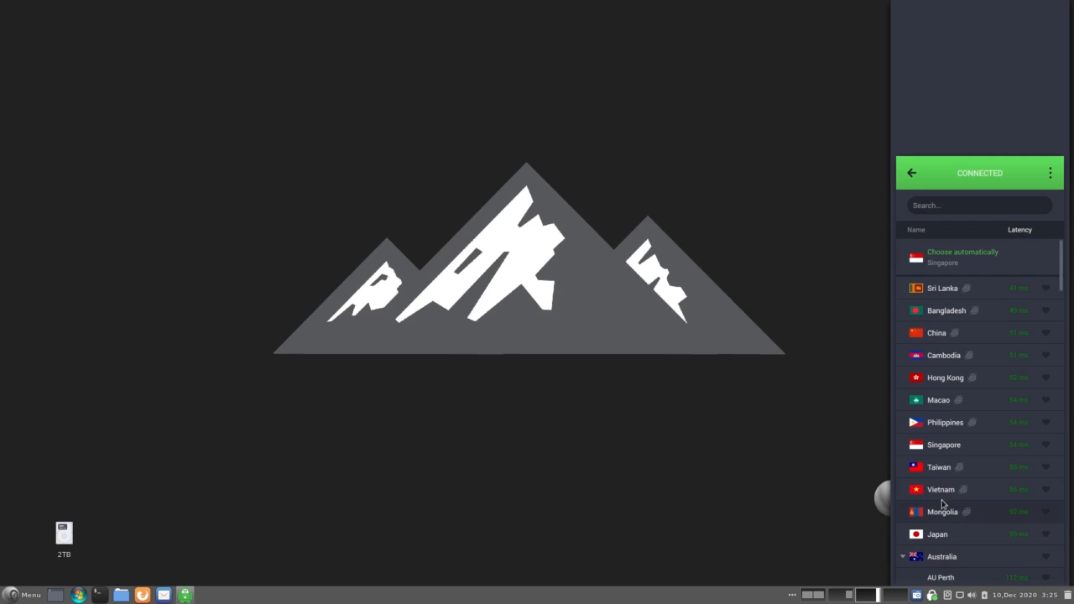
pyautogui.click(942, 472)
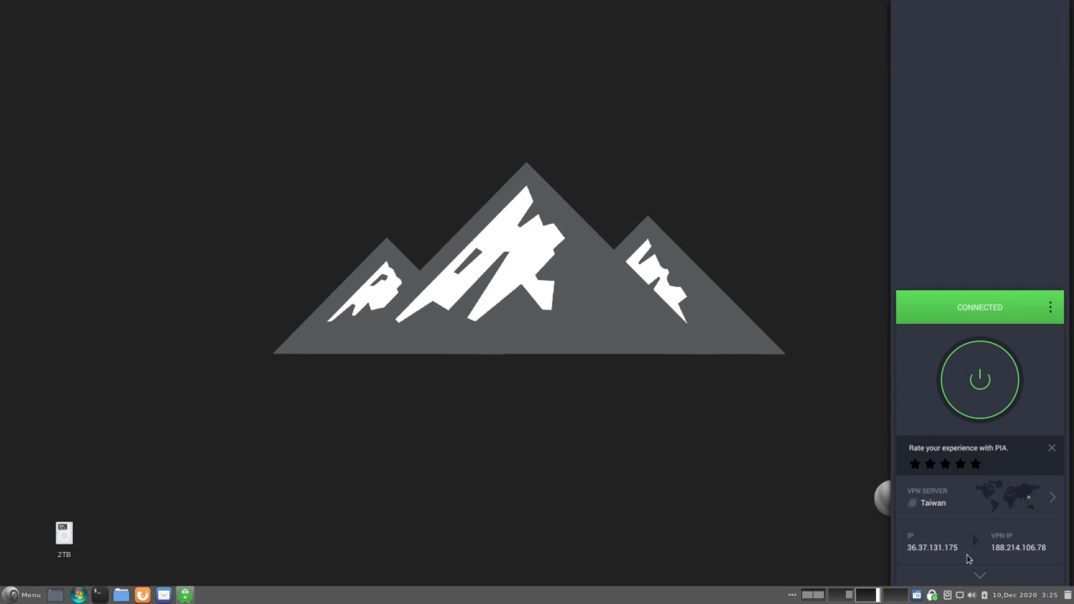
pyautogui.moveTo(1008, 552)
pyautogui.click(809, 555)
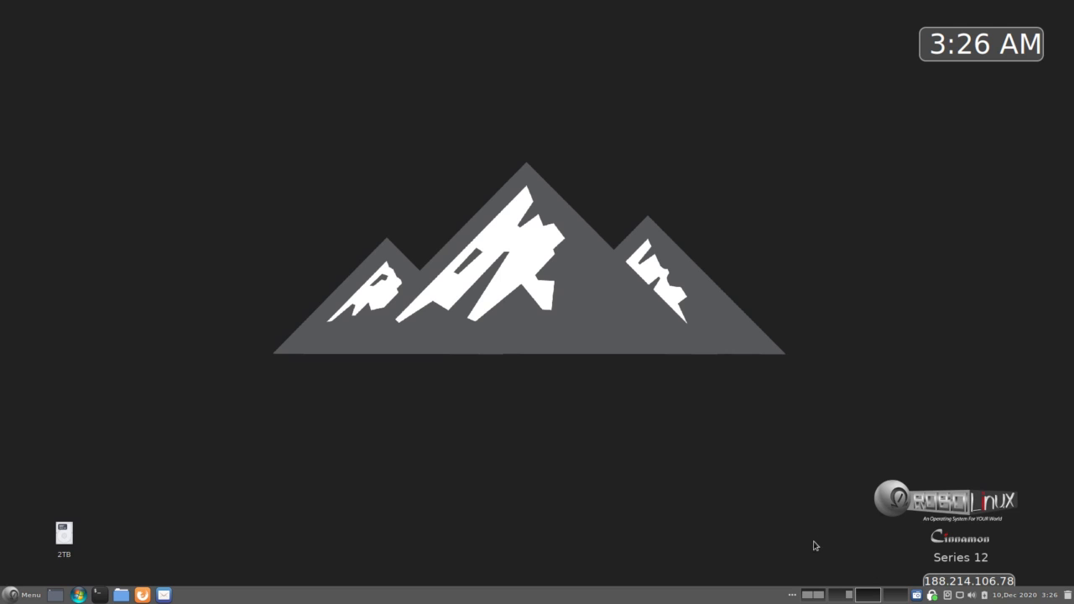
# Step: Open a new file window on Home at its hidden folders and move it away from the middle of the desktop
pyautogui.click(121, 598)
pyautogui.scroll(-1, 656, 373)
pyautogui.scroll(-3, 655, 374)
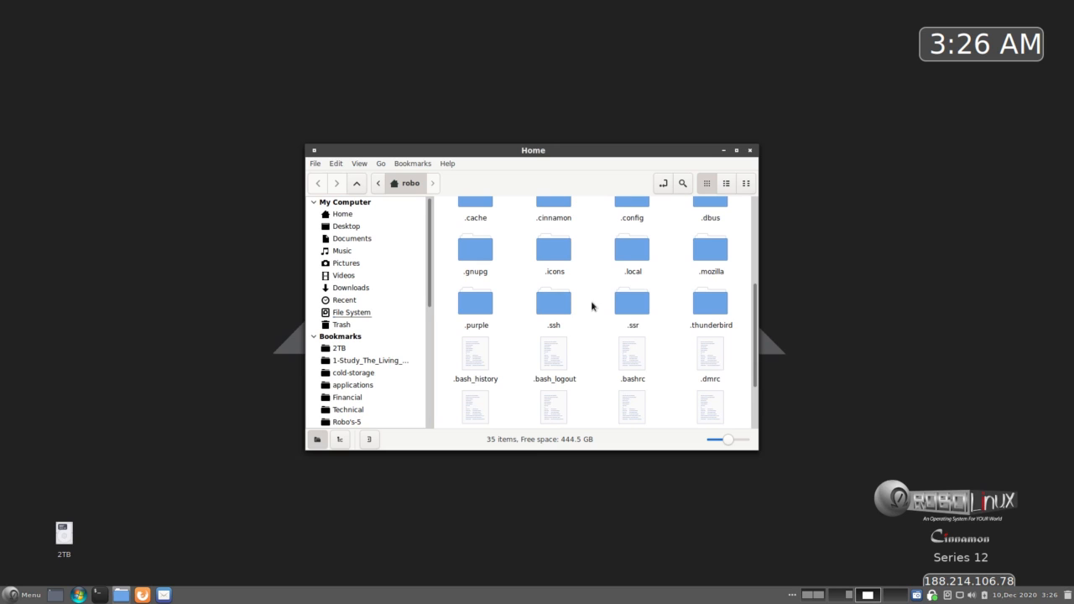
pyautogui.moveTo(604, 151); pyautogui.dragTo(864, 132)
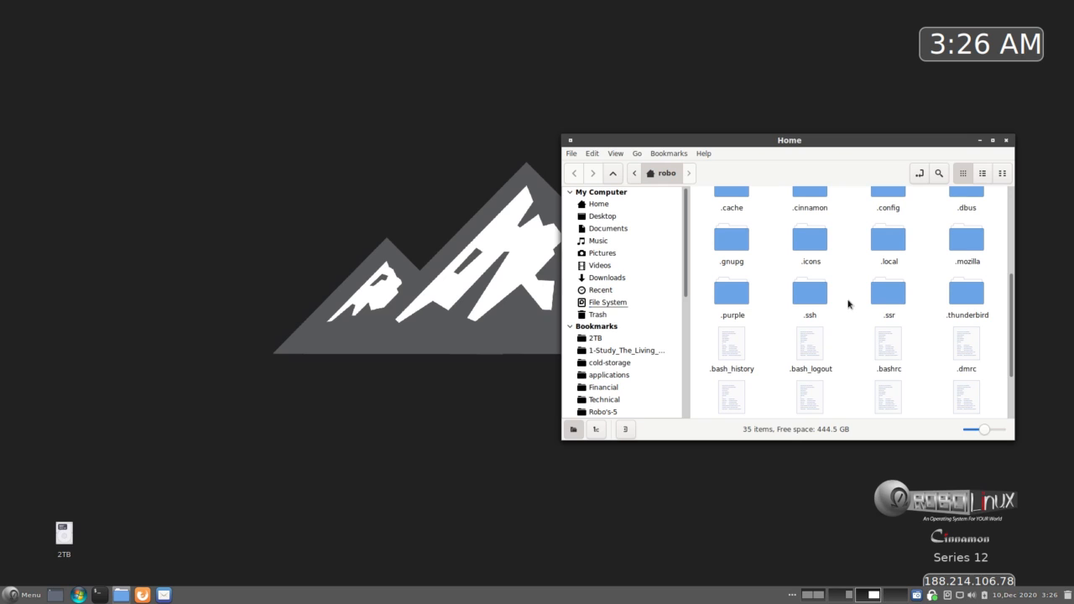
# Step: Look back over the folders in Home, close its window, and open the application menu
pyautogui.scroll(2, 839, 320)
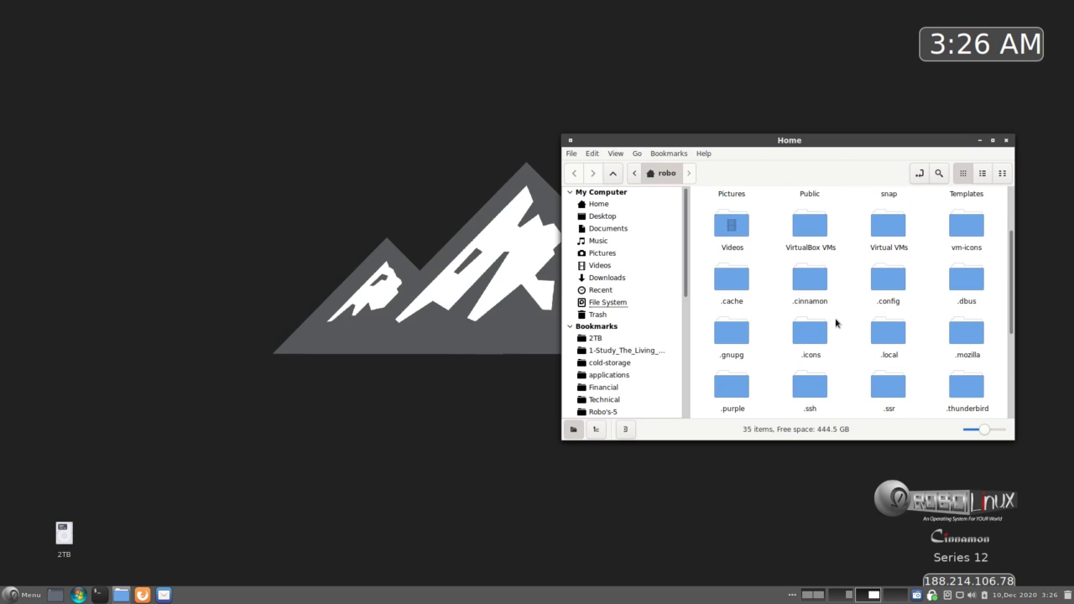
pyautogui.scroll(2, 836, 319)
pyautogui.click(1006, 140)
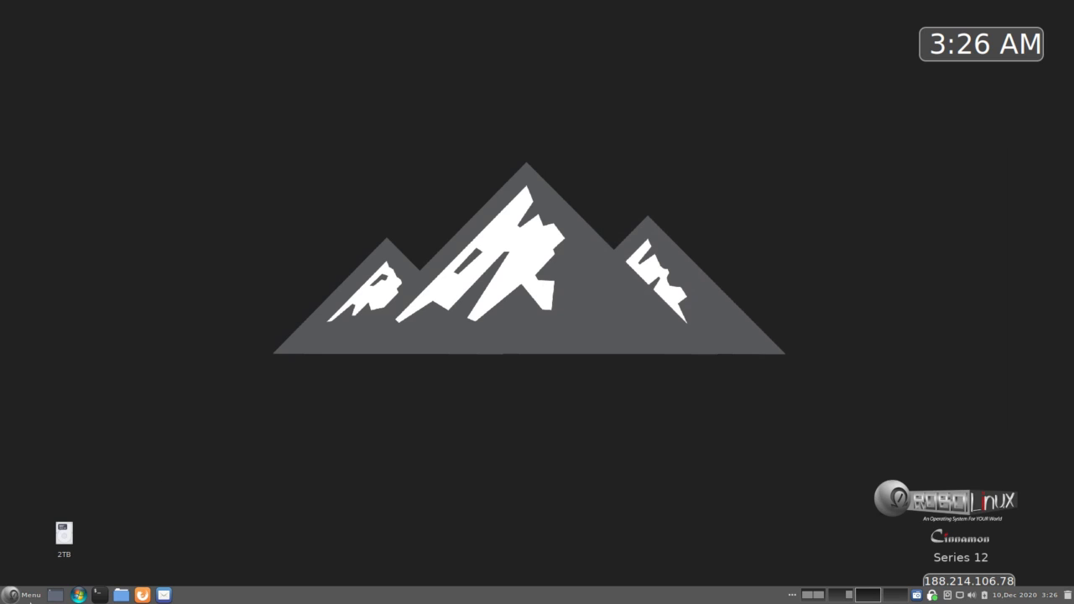
pyautogui.click(28, 599)
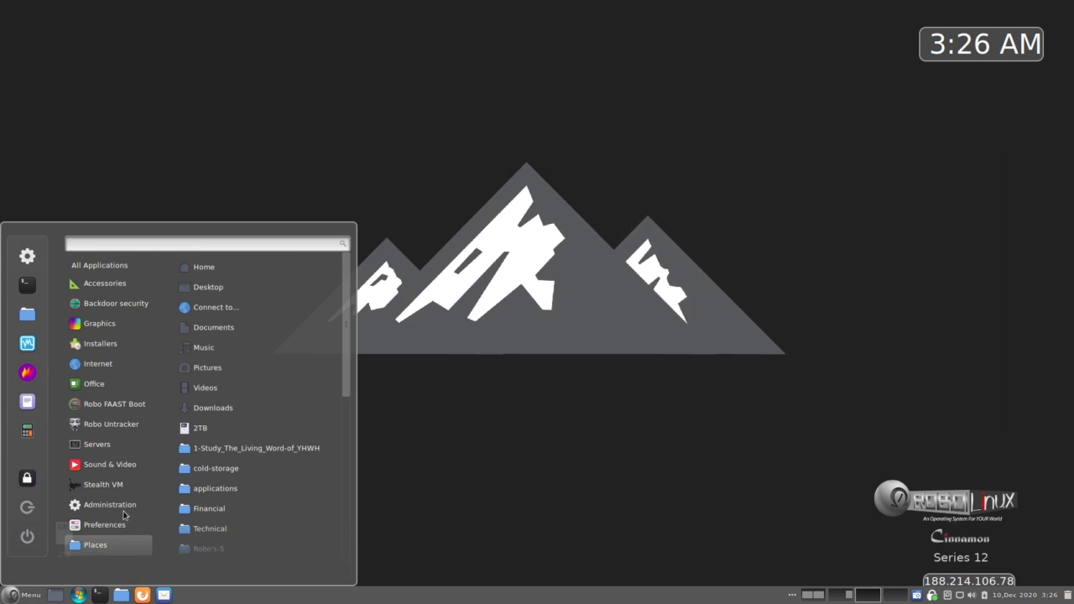
pyautogui.moveTo(105, 510)
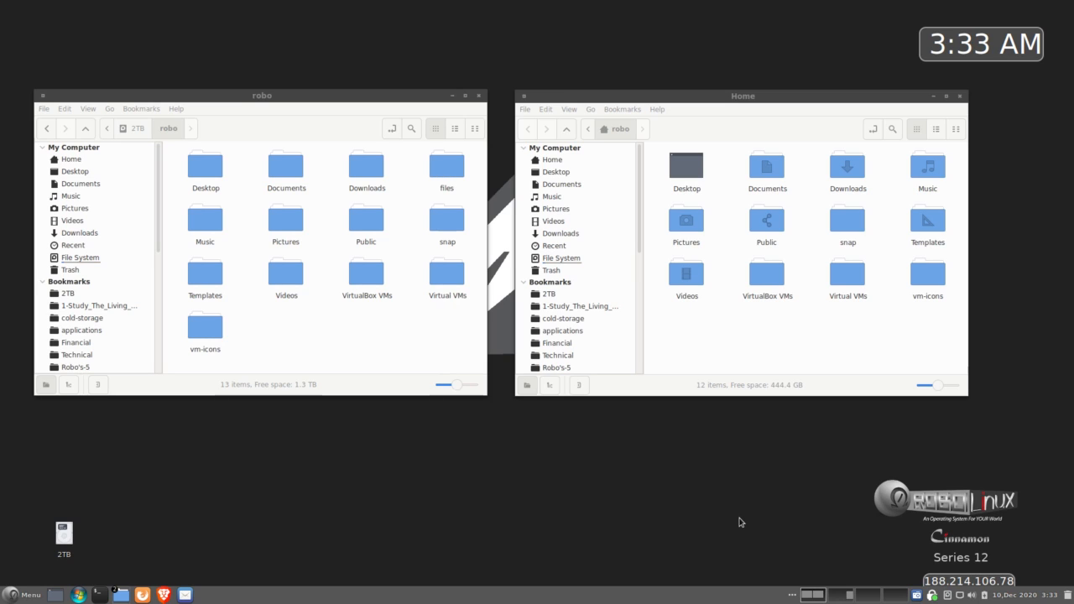
# Step: Shift the robo backup window and the Home window slightly, keeping them side by side
pyautogui.click(308, 325)
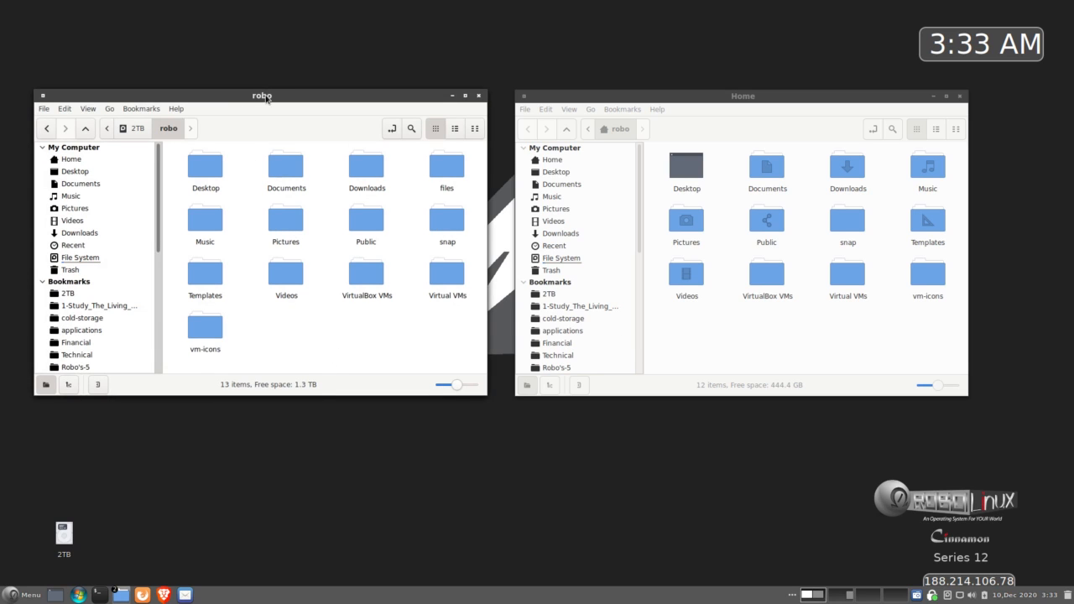
pyautogui.moveTo(264, 93); pyautogui.dragTo(249, 86)
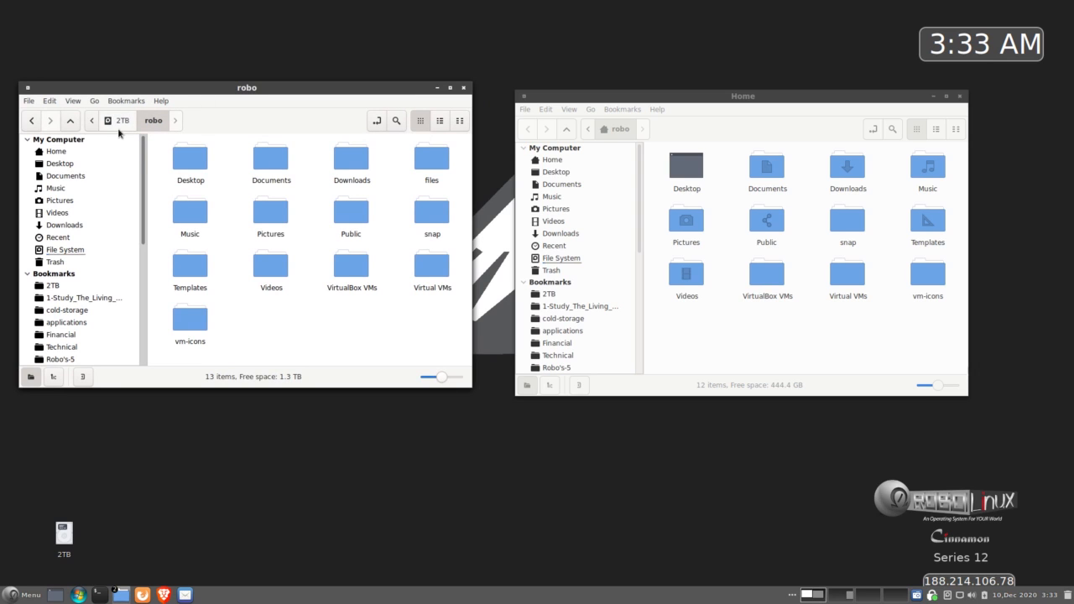
pyautogui.click(796, 102)
pyautogui.moveTo(796, 97); pyautogui.dragTo(792, 91)
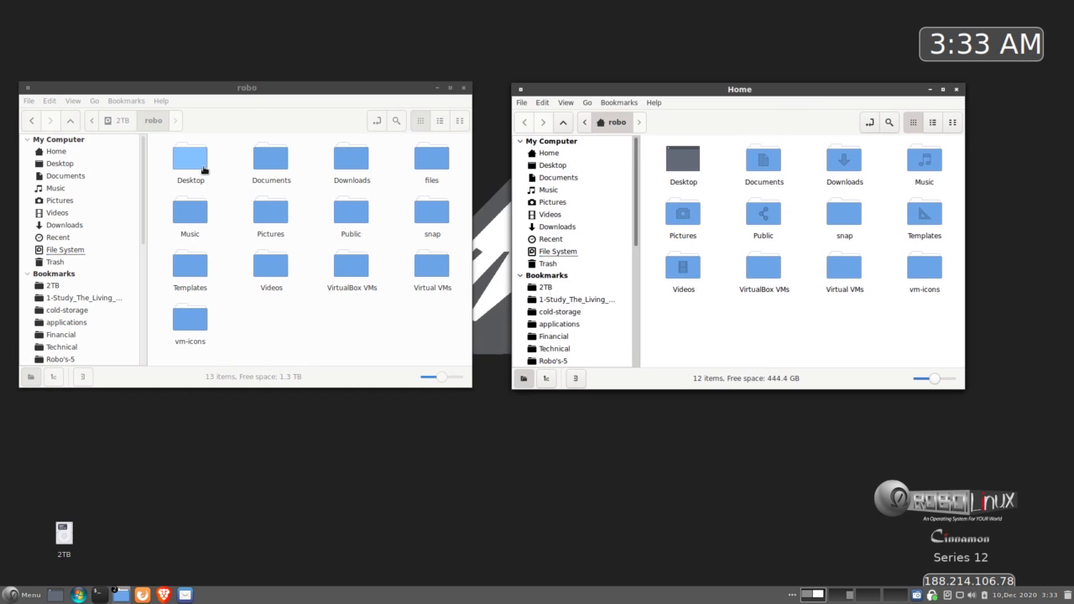
# Step: Open the Documents folder in both the robo backup on 2TB and the new Home
pyautogui.click(272, 170)
pyautogui.doubleClick(271, 170)
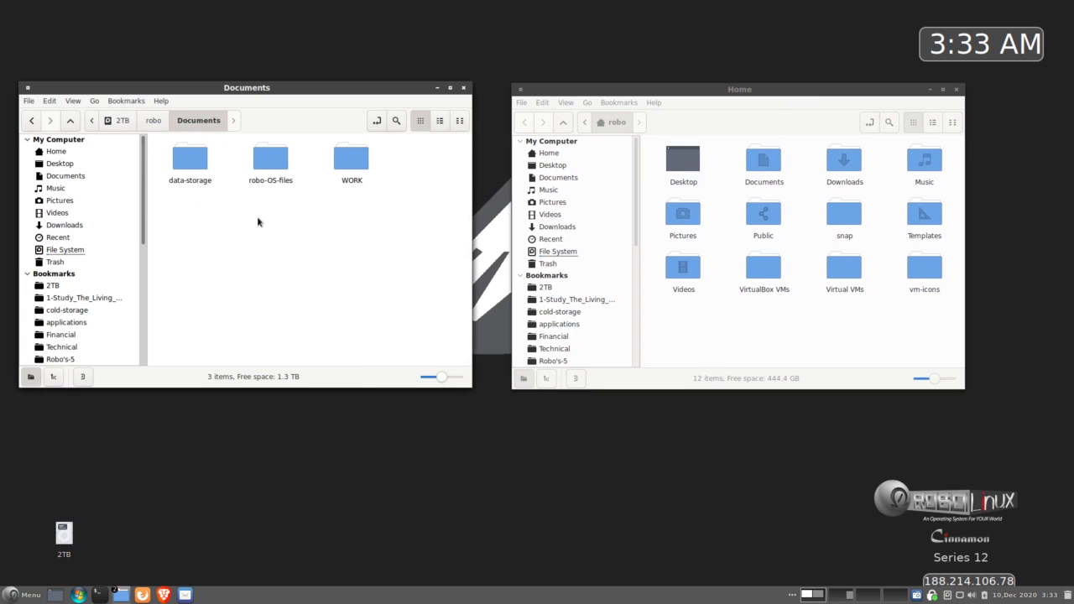
pyautogui.doubleClick(759, 166)
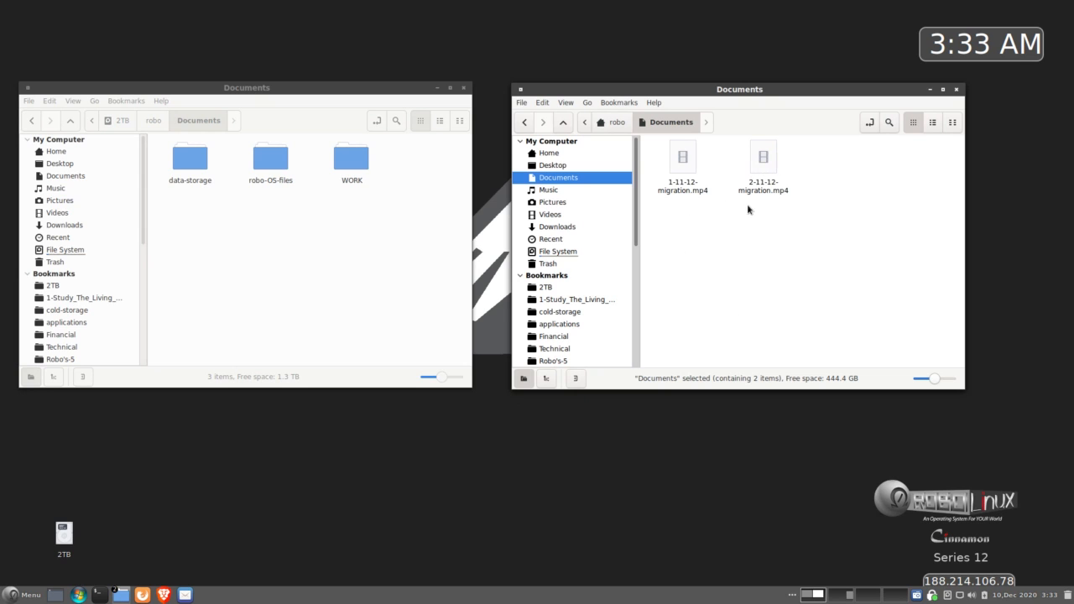
pyautogui.click(368, 273)
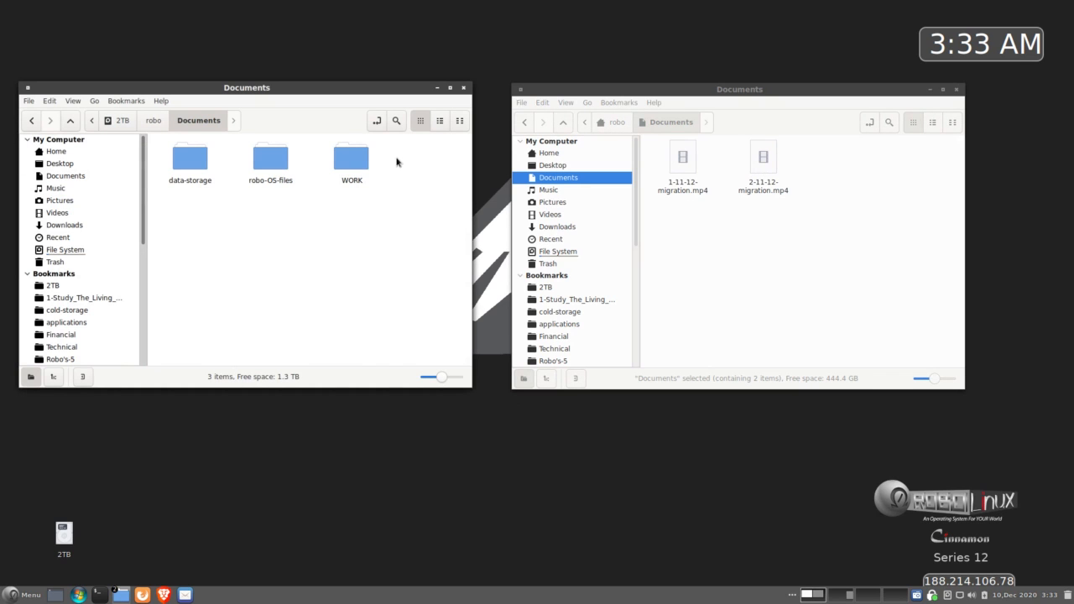
# Step: Copy the data-storage, robo-OS-files and WORK folders from the backup's Documents into Home's Documents
pyautogui.moveTo(400, 158); pyautogui.dragTo(183, 163)
pyautogui.rightClick(183, 162)
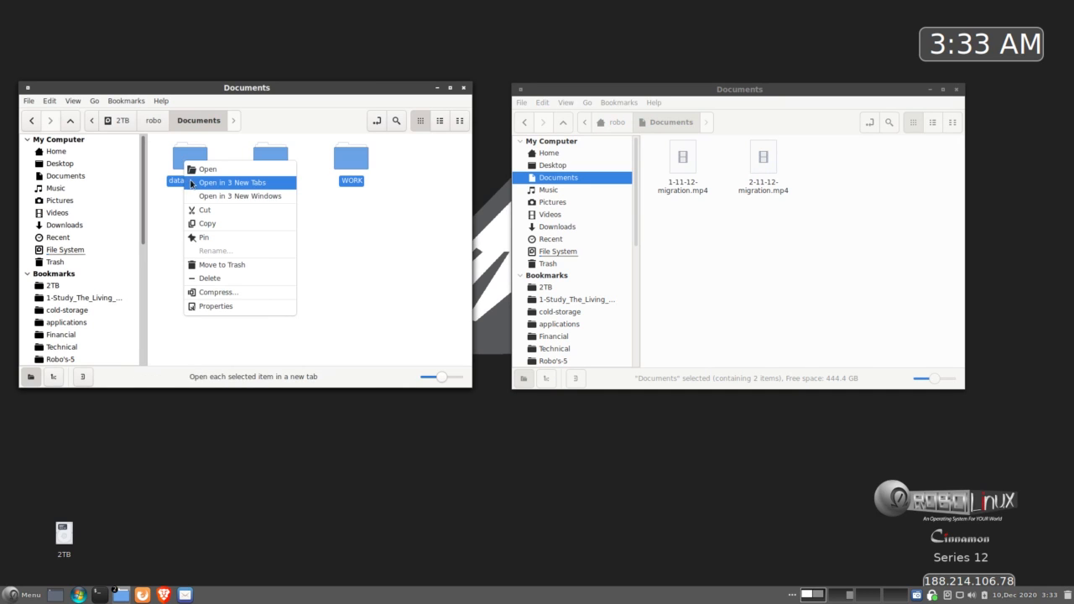
pyautogui.click(403, 162)
pyautogui.moveTo(404, 158); pyautogui.dragTo(164, 177)
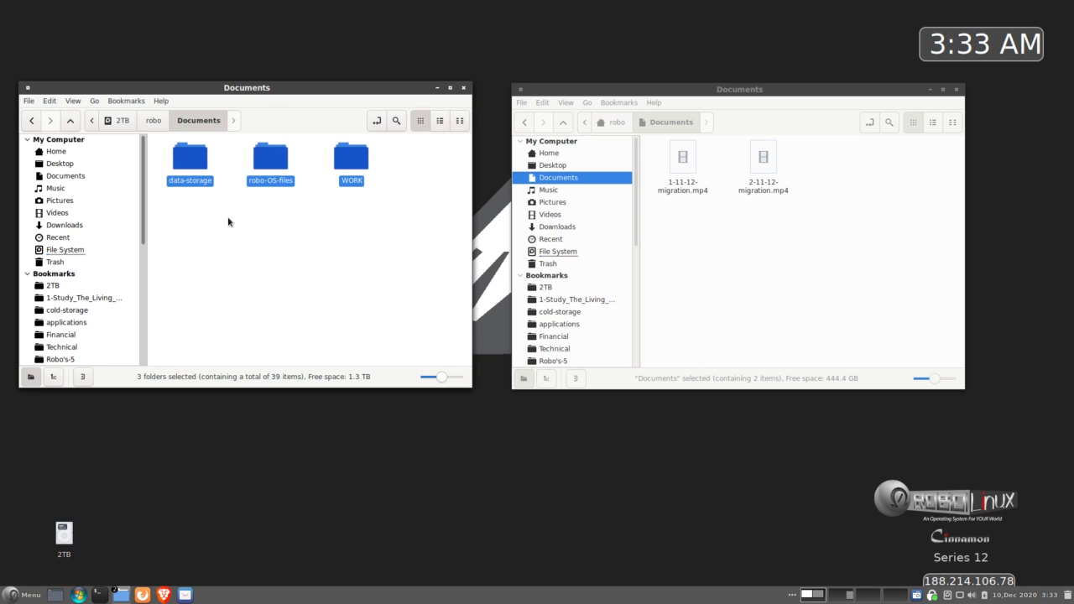
pyautogui.moveTo(406, 168); pyautogui.dragTo(177, 169)
pyautogui.rightClick(180, 158)
pyautogui.click(206, 224)
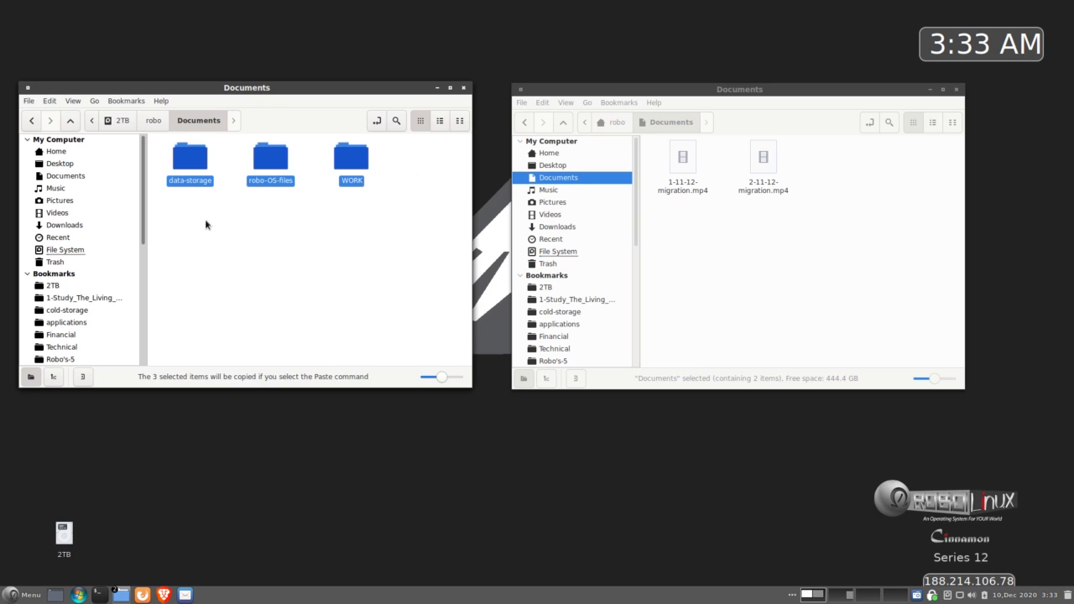
pyautogui.rightClick(704, 258)
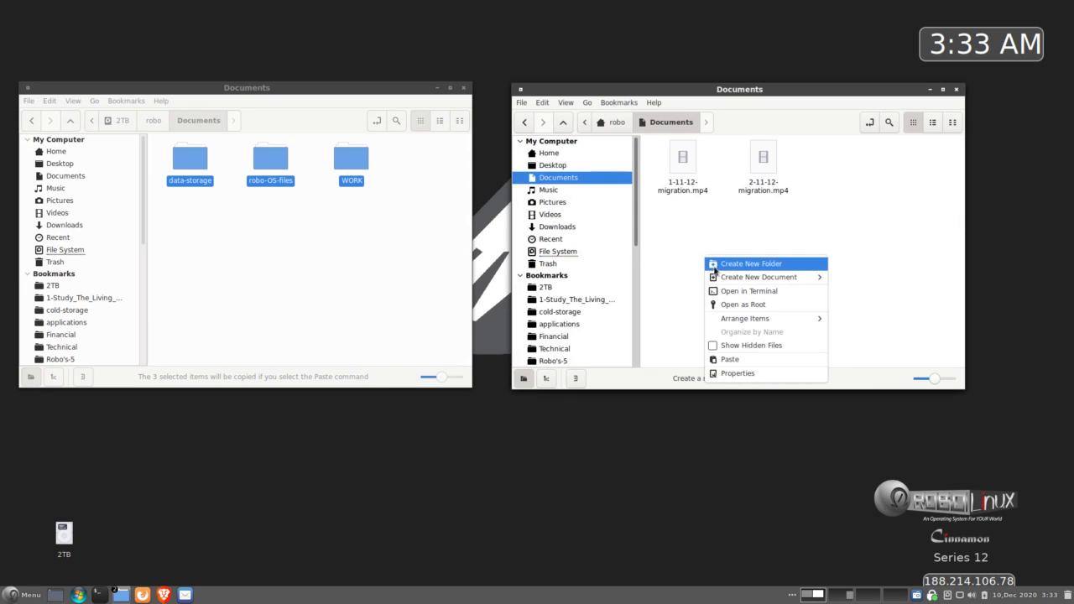
pyautogui.click(733, 360)
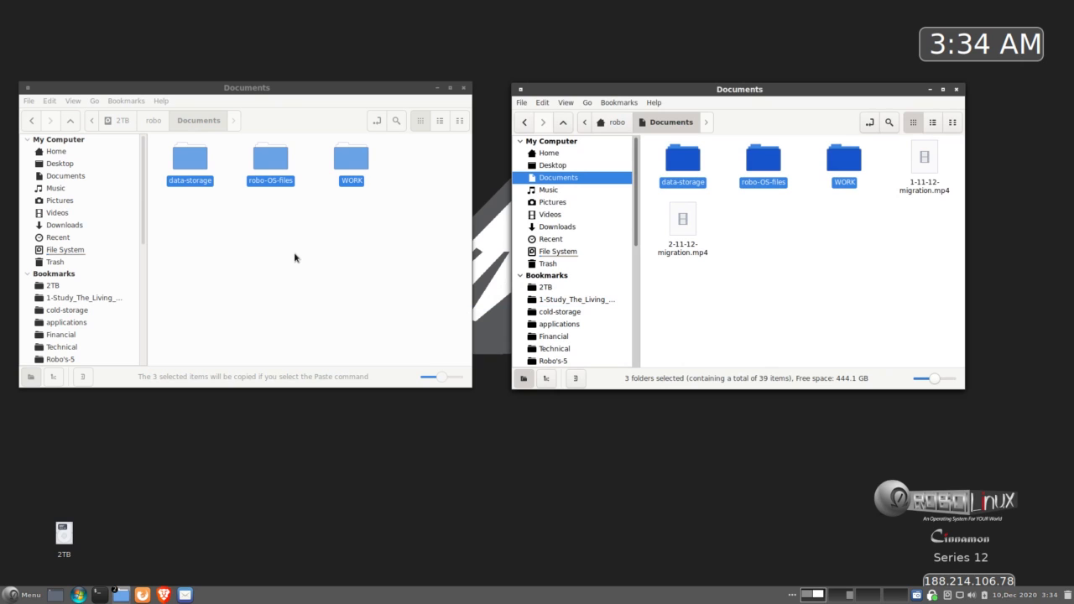
# Step: Go back to the robo folder in both windows and open Downloads in the backup and in Home
pyautogui.click(269, 259)
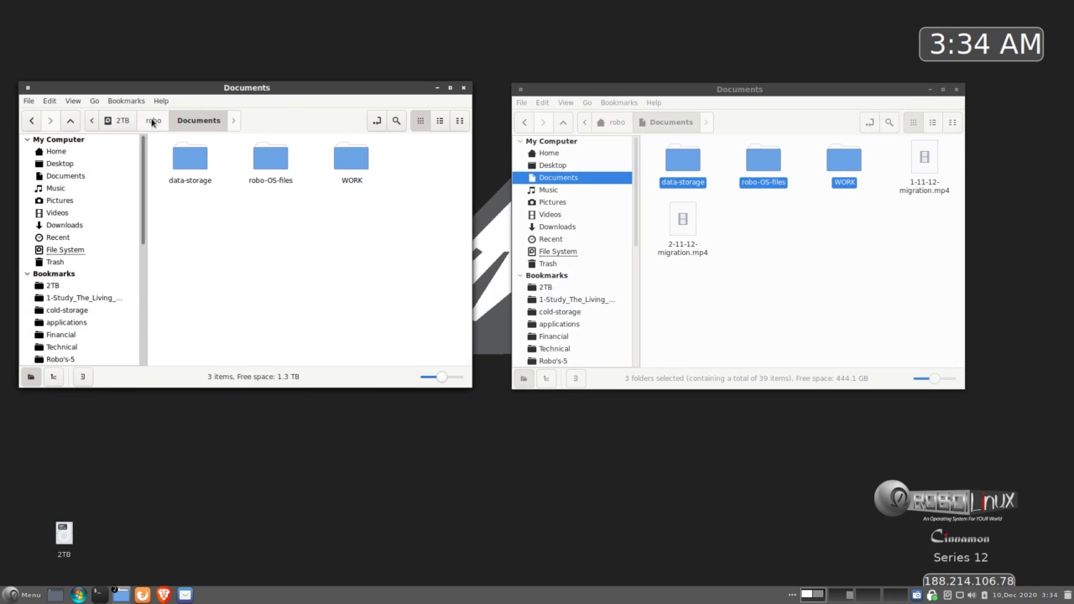
pyautogui.click(152, 123)
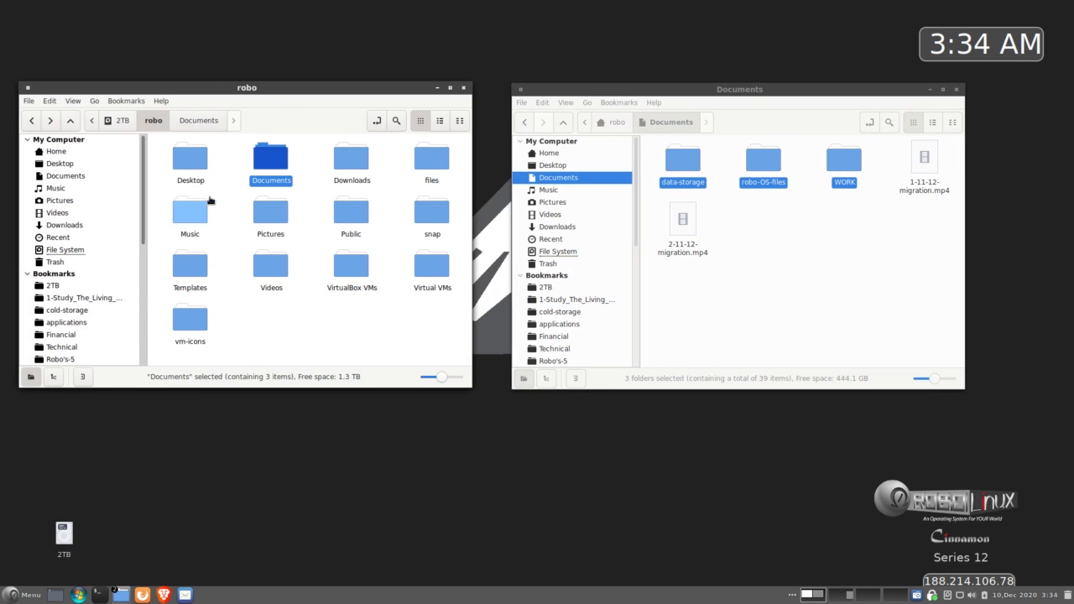
pyautogui.doubleClick(345, 163)
pyautogui.click(684, 295)
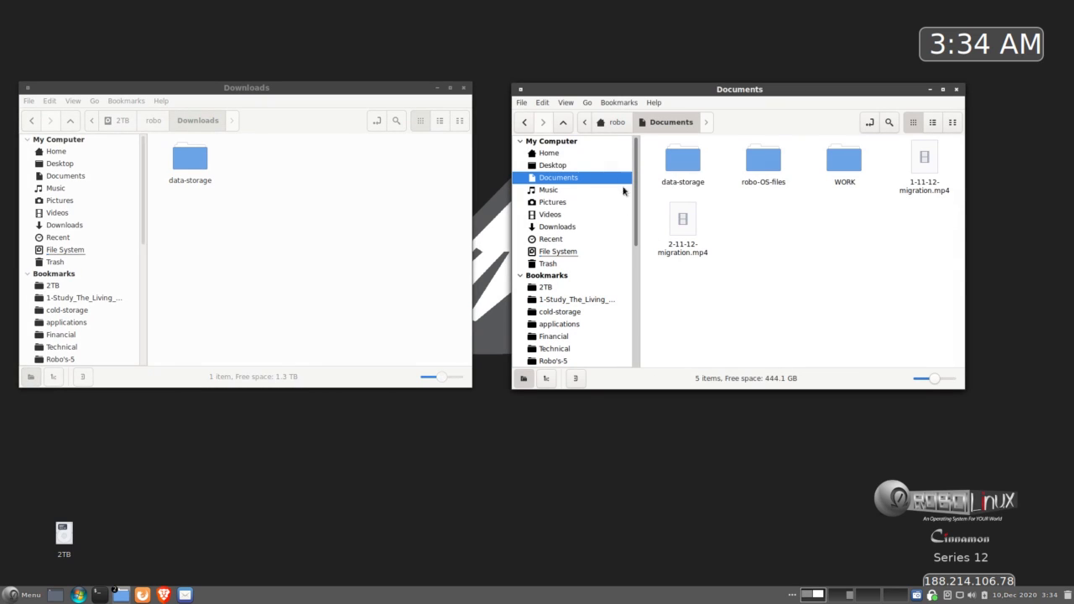
pyautogui.click(615, 124)
pyautogui.click(709, 252)
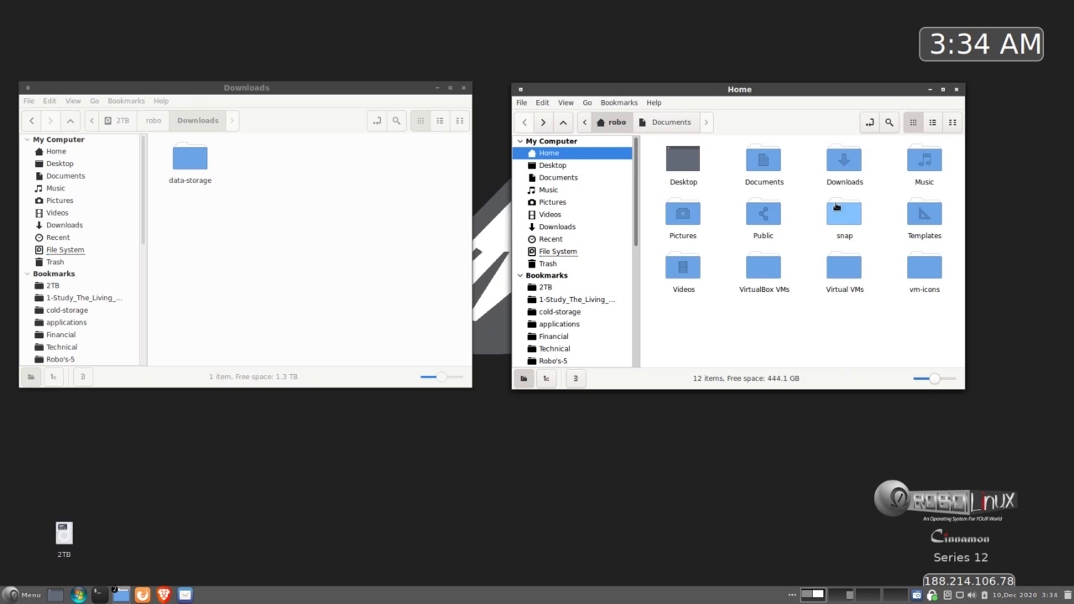
pyautogui.doubleClick(844, 162)
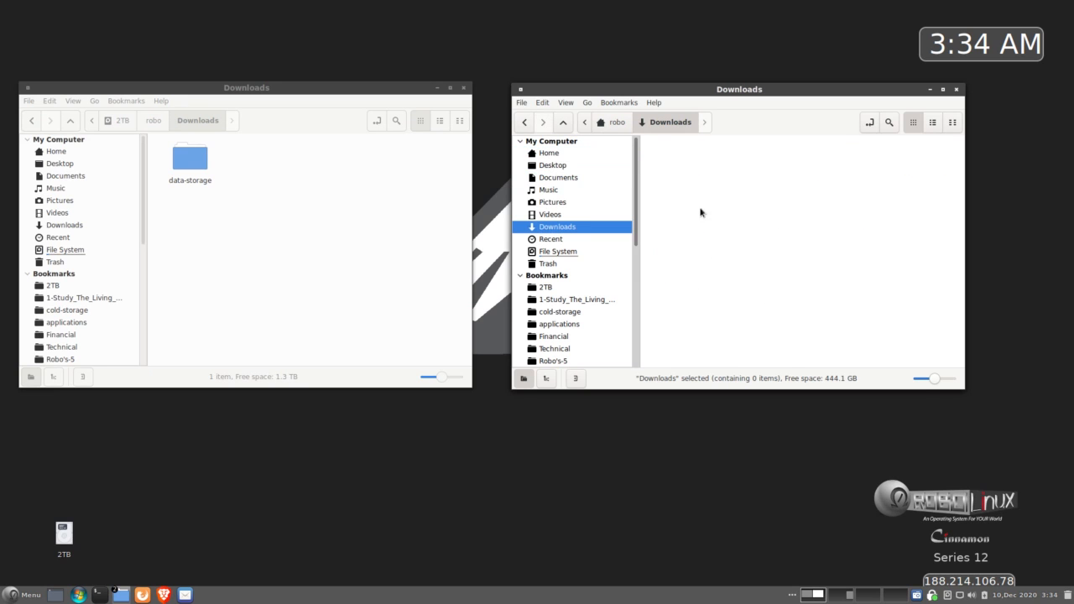
# Step: Copy the data-storage folder from the backup's Downloads into Home's Downloads
pyautogui.click(287, 226)
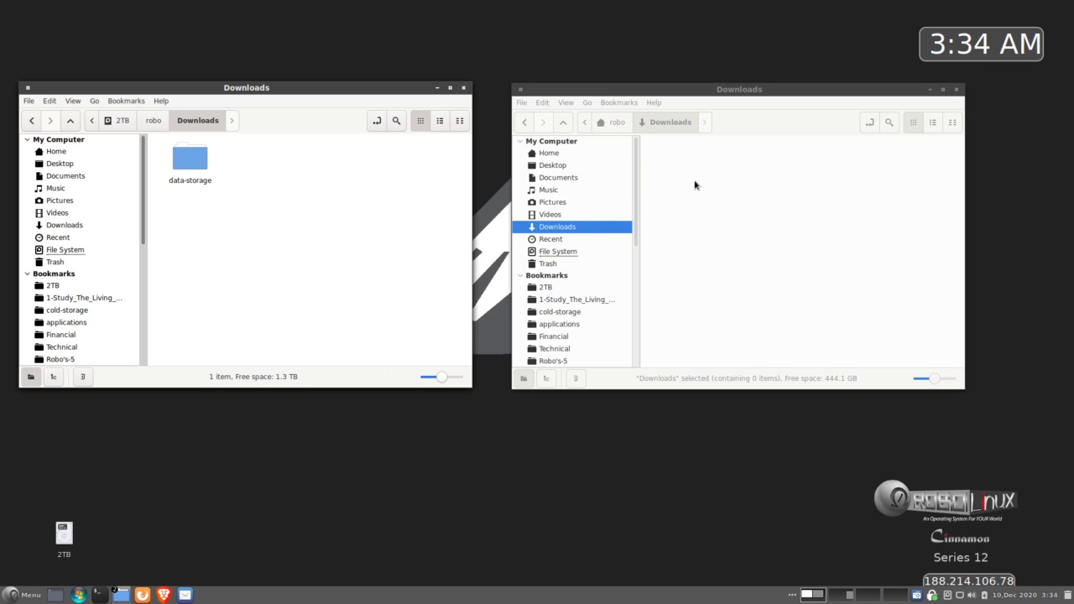
pyautogui.moveTo(198, 168); pyautogui.dragTo(753, 206)
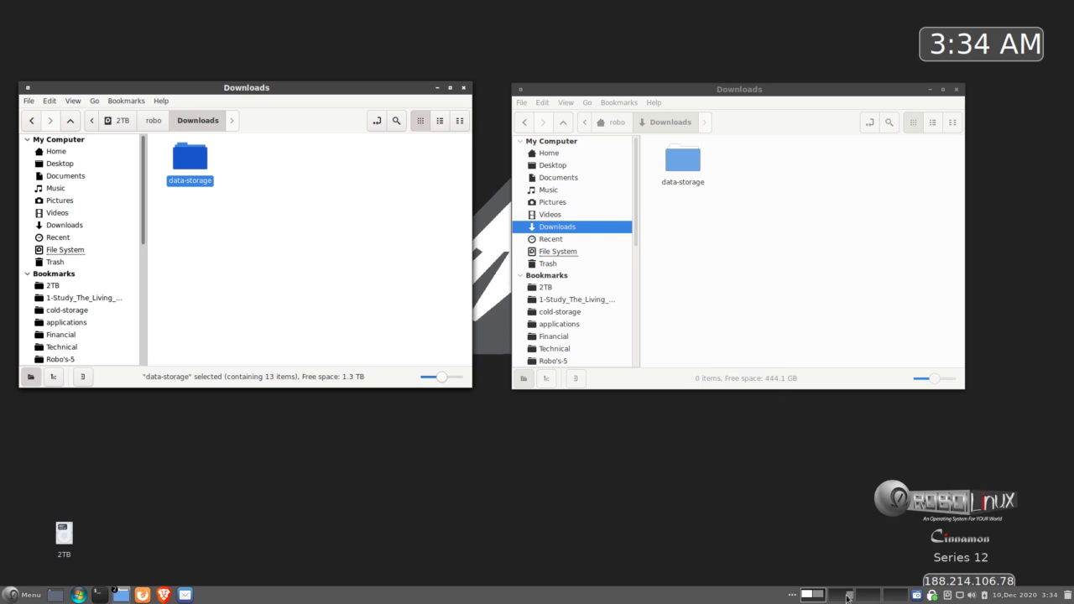
pyautogui.click(791, 261)
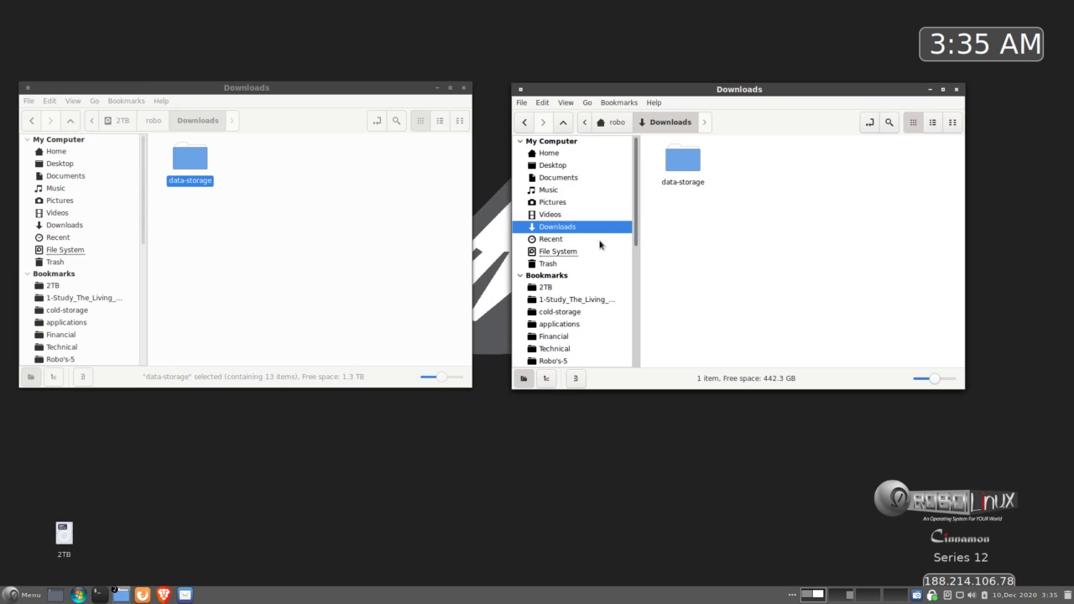
# Step: Show the properties of the data-storage folder in Home's Downloads and move their window aside
pyautogui.click(237, 206)
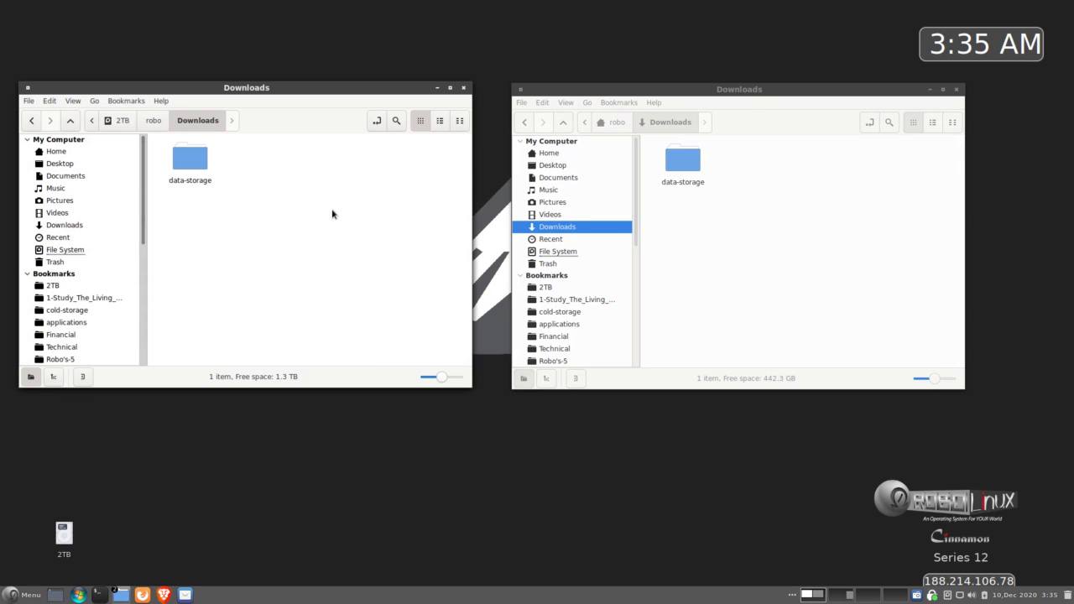
pyautogui.click(685, 216)
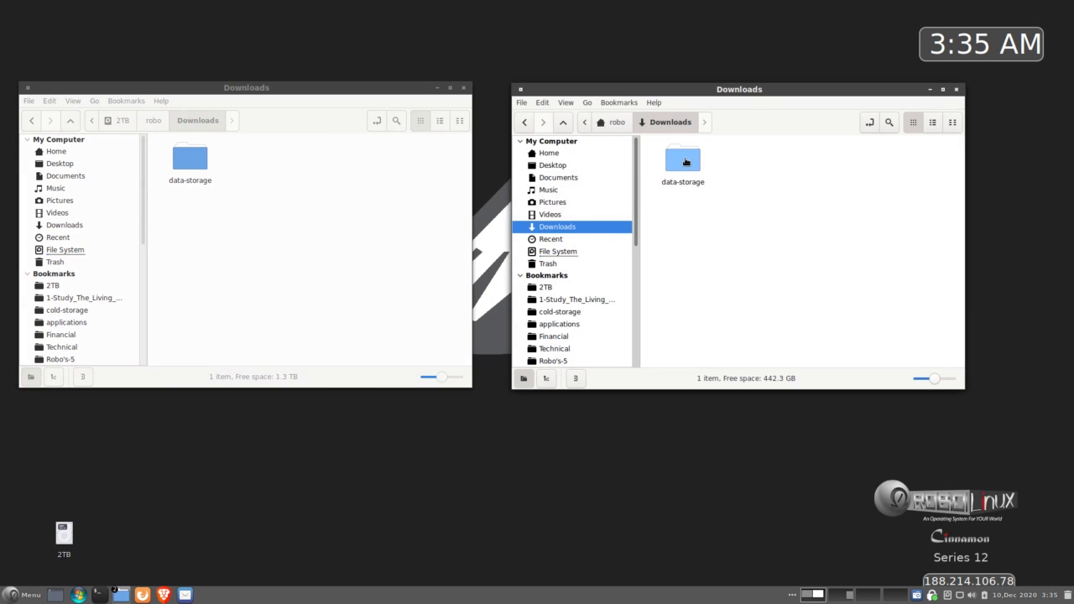
pyautogui.rightClick(684, 162)
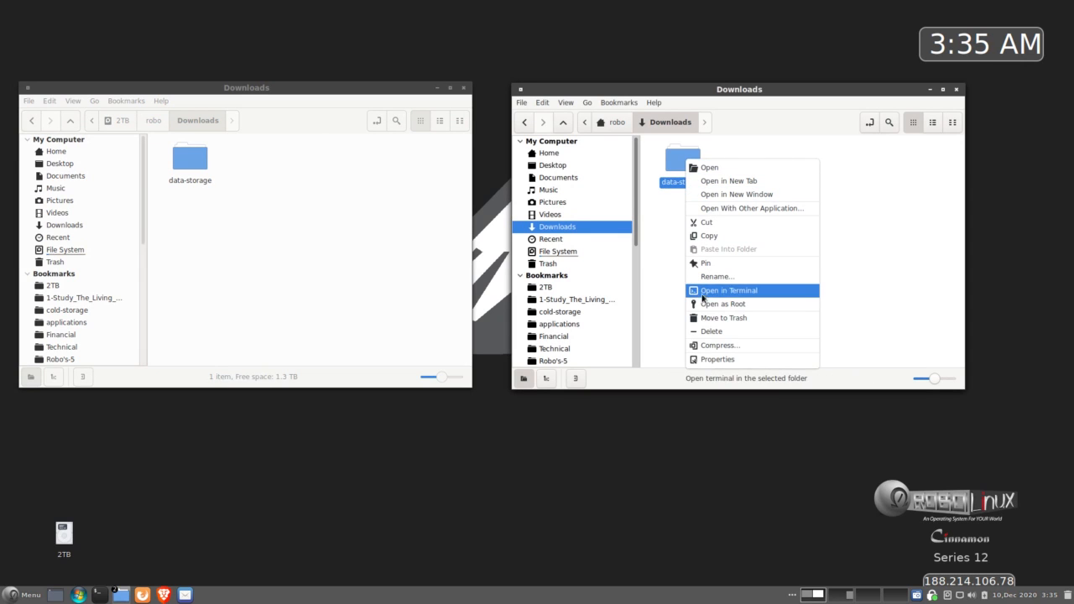
pyautogui.click(718, 360)
pyautogui.moveTo(552, 151); pyautogui.dragTo(885, 148)
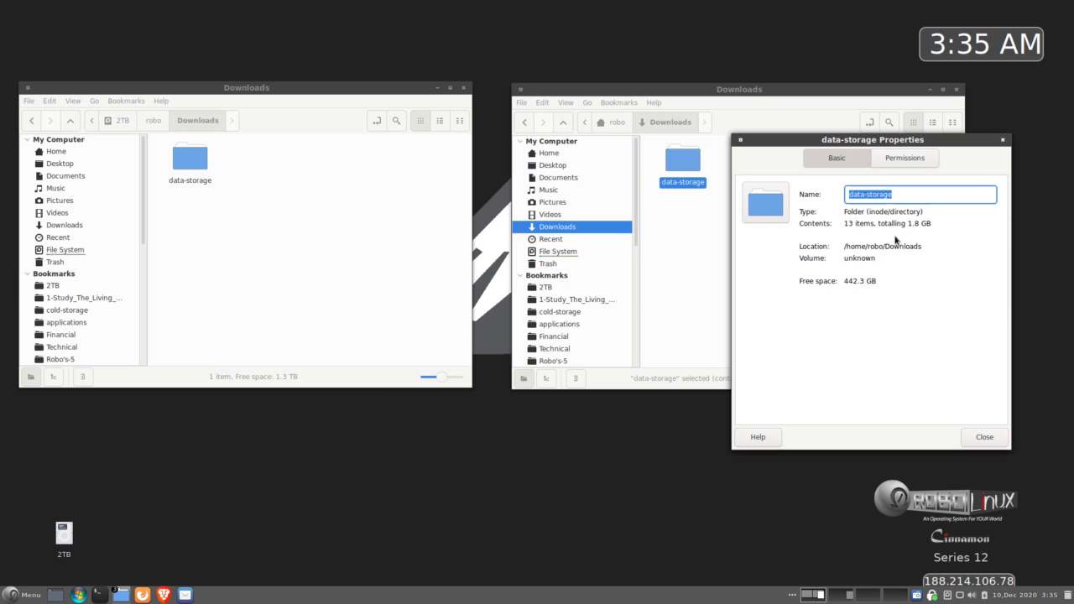
# Step: Show the properties of the backup's data-storage folder, compare its contents with the Home copy, and close both properties windows
pyautogui.click(295, 221)
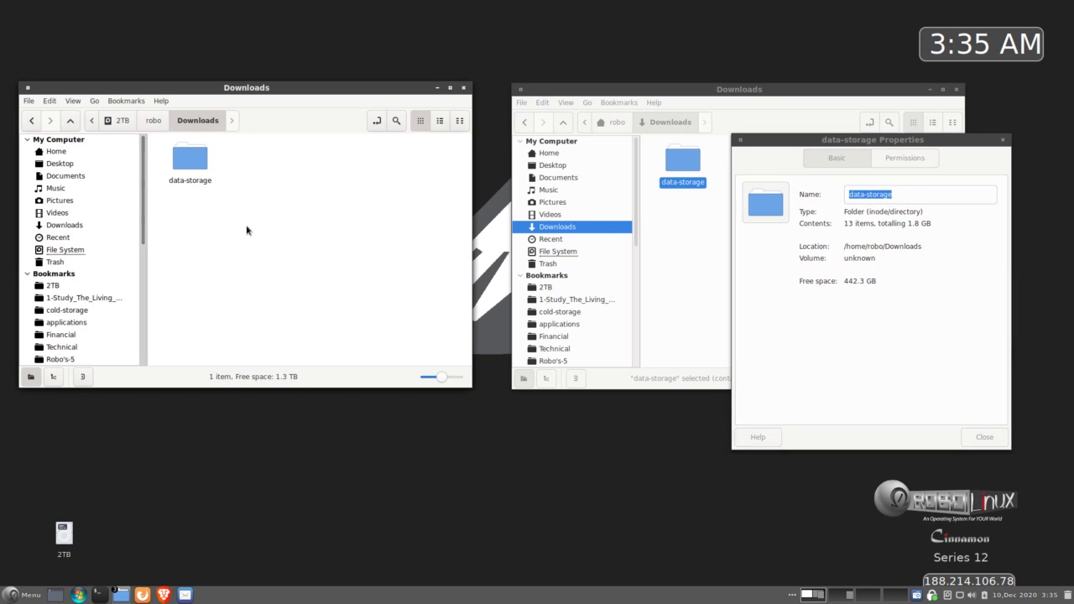
pyautogui.rightClick(190, 160)
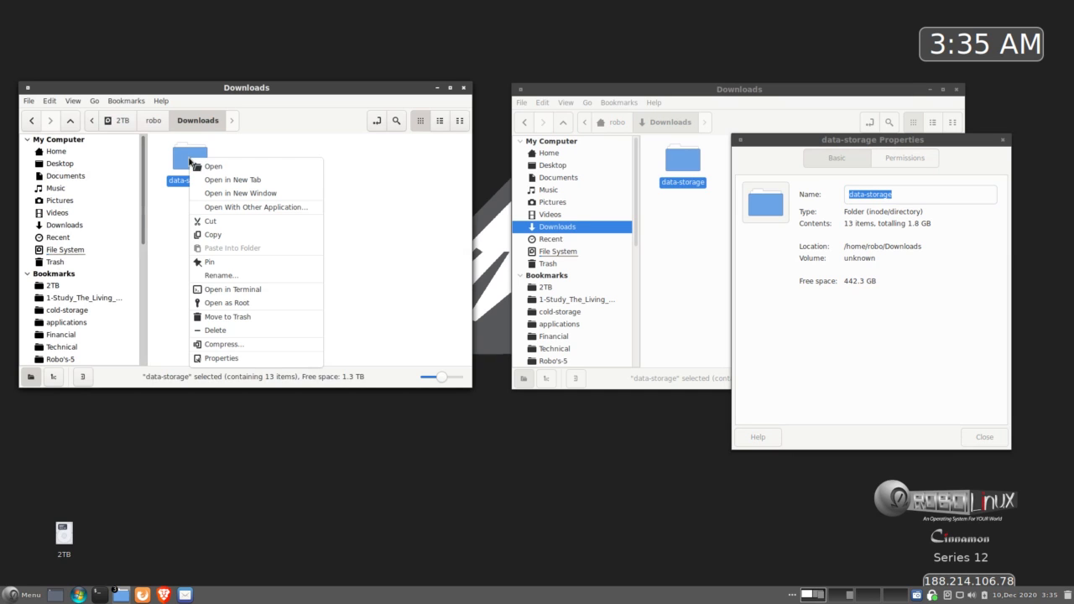
pyautogui.click(216, 359)
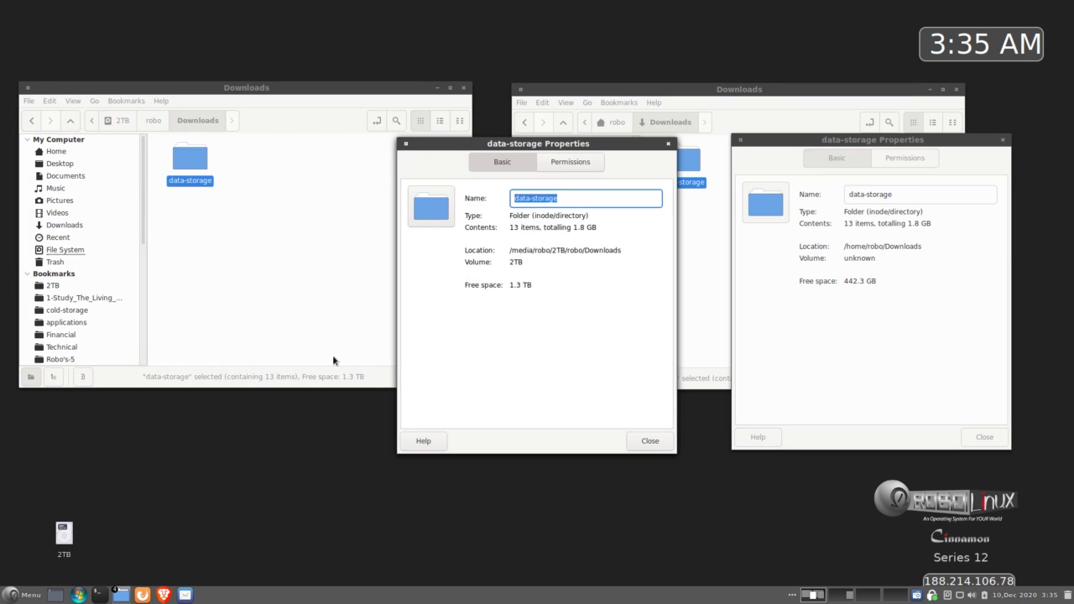
pyautogui.moveTo(544, 145); pyautogui.dragTo(347, 152)
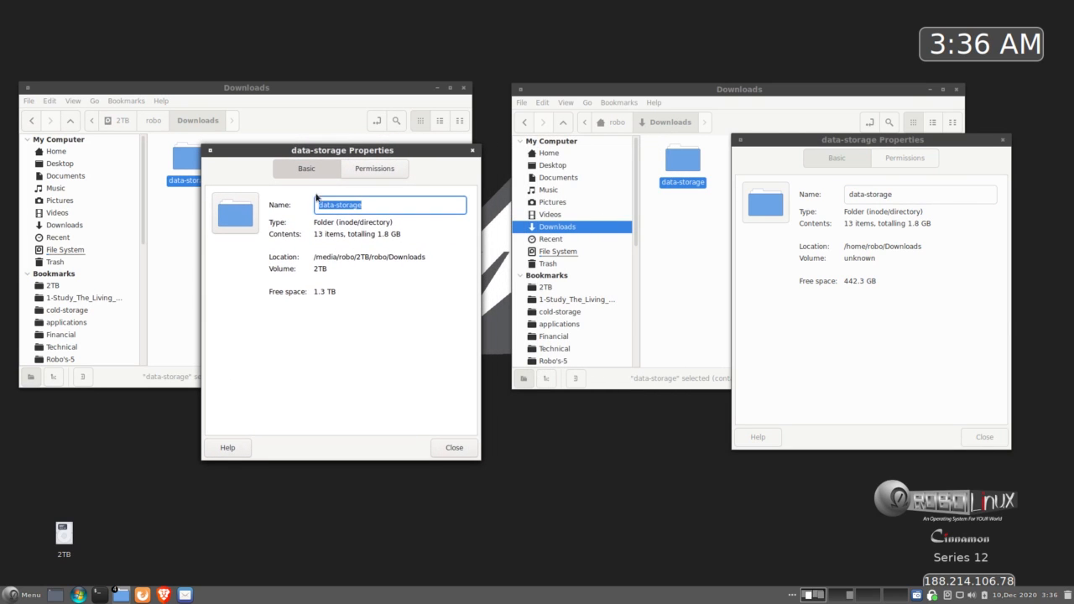
pyautogui.click(912, 332)
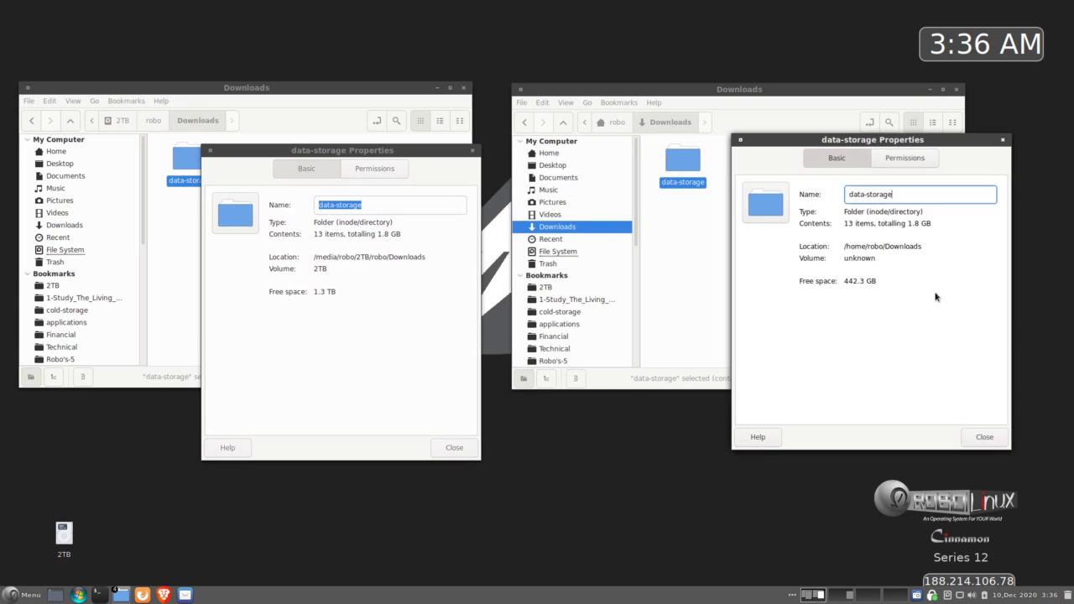
pyautogui.click(1003, 140)
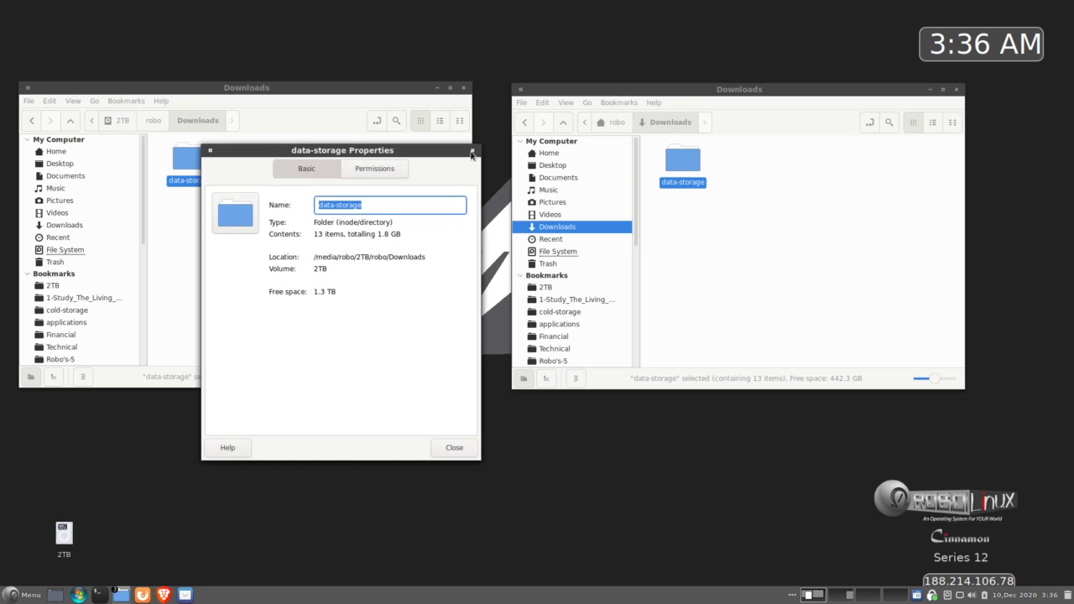
pyautogui.click(472, 151)
# Step: Return from Downloads to the robo folder in the 2TB backup and to Home in the other window
pyautogui.click(152, 122)
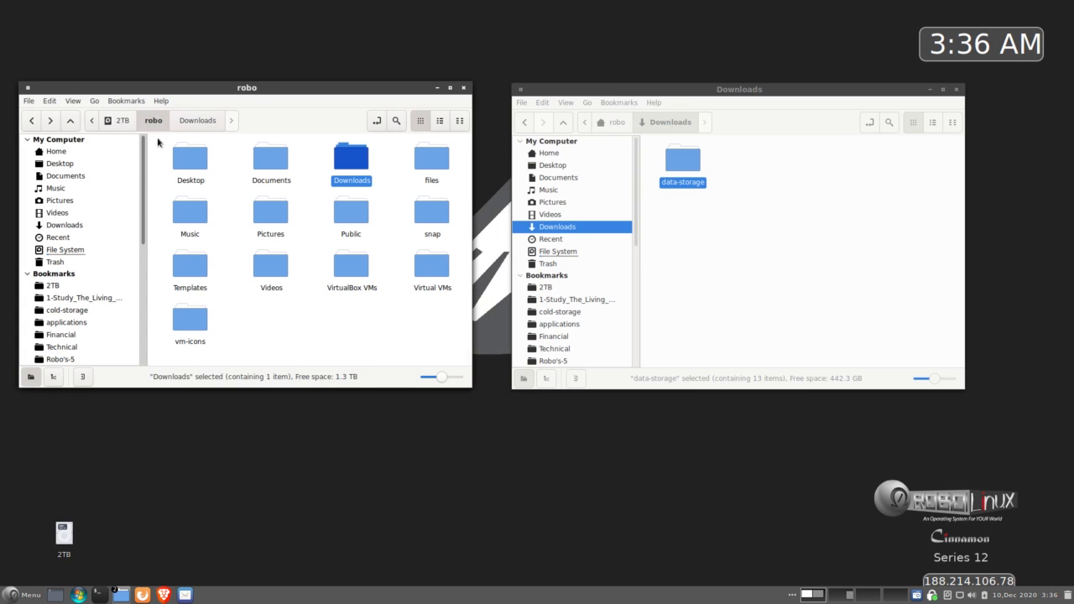
pyautogui.click(612, 123)
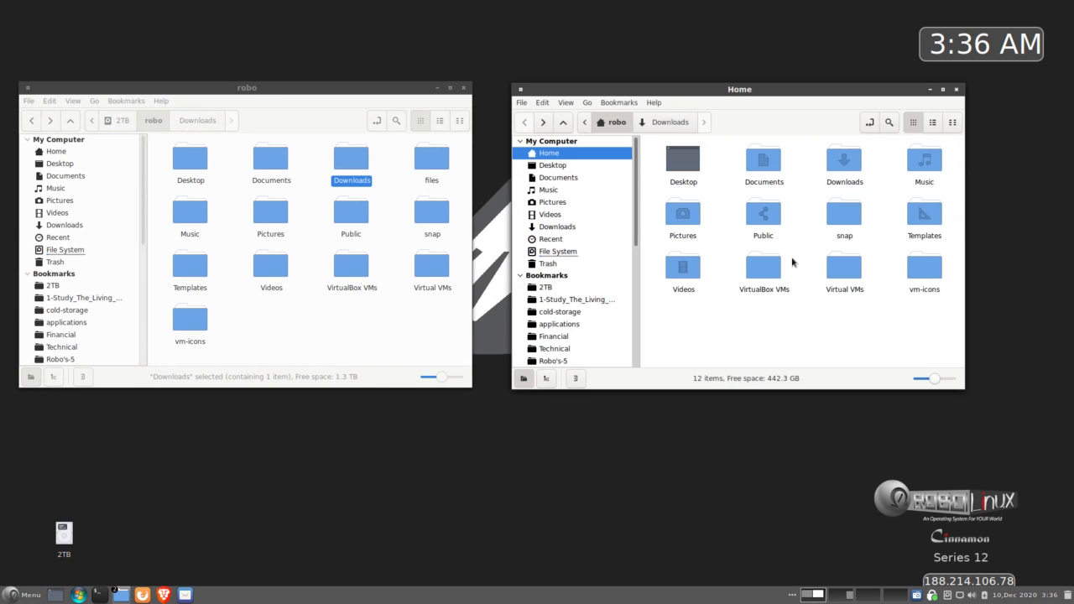
# Step: Open the Documents folder in both Home and the 2TB backup, compare their contents, and line up the two windows
pyautogui.doubleClick(762, 159)
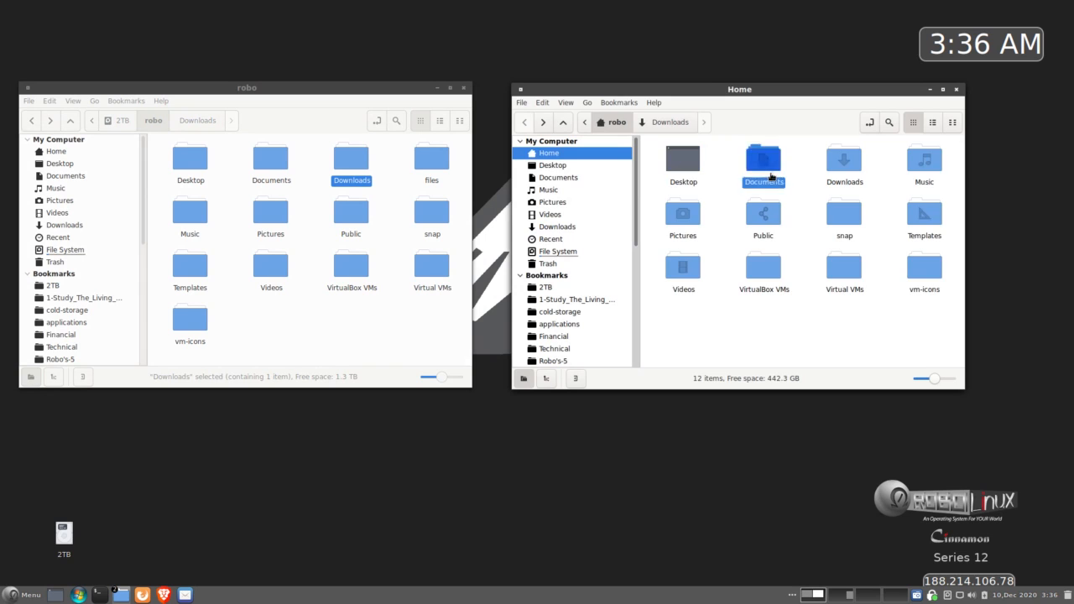
pyautogui.doubleClick(274, 152)
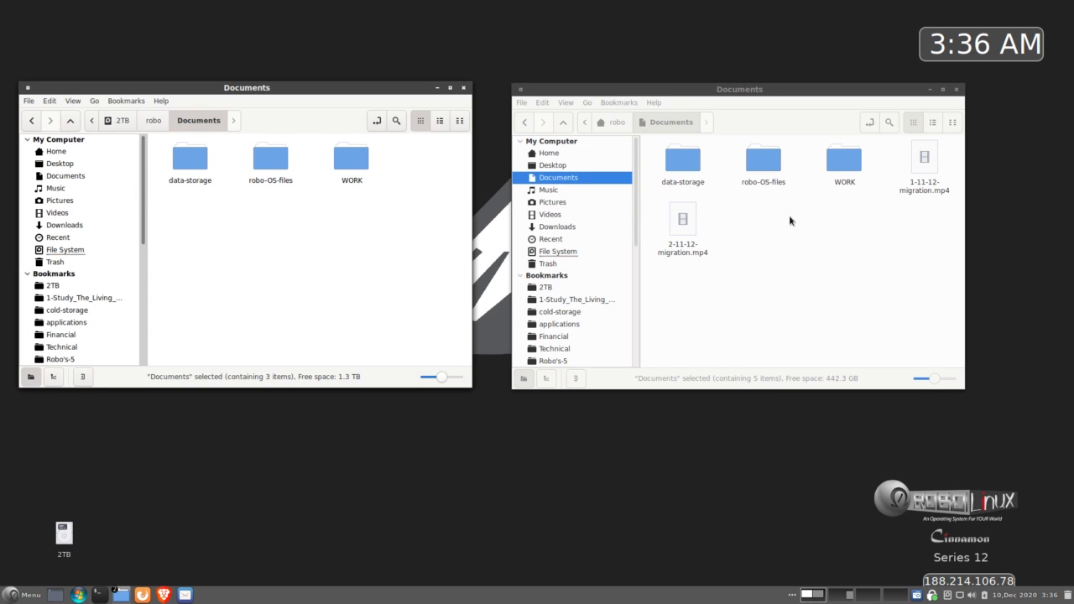
pyautogui.moveTo(798, 94); pyautogui.dragTo(785, 91)
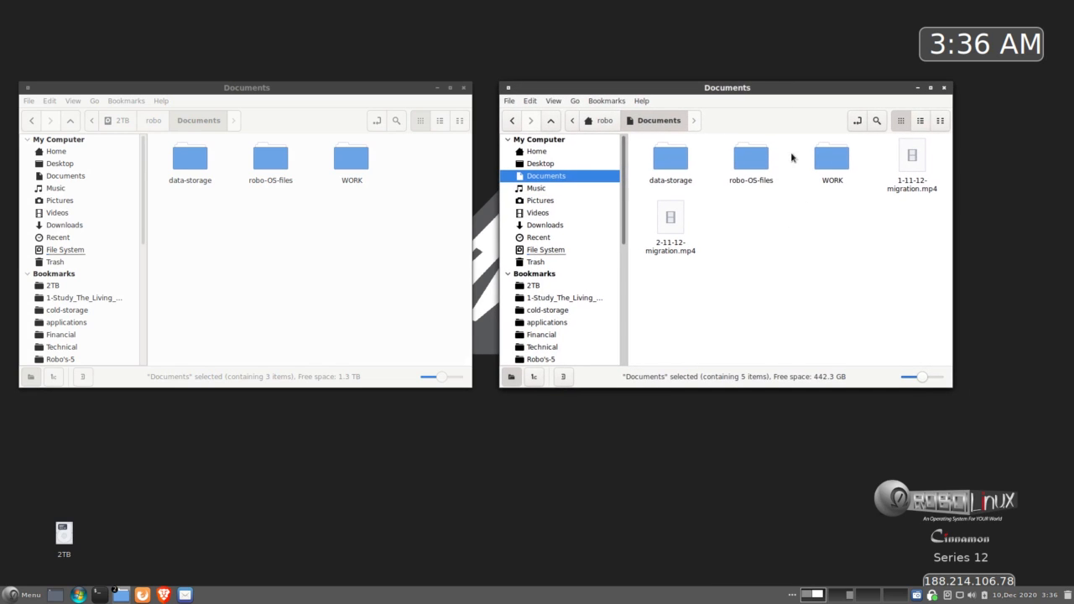
pyautogui.moveTo(784, 90); pyautogui.dragTo(793, 91)
pyautogui.moveTo(411, 93); pyautogui.dragTo(428, 90)
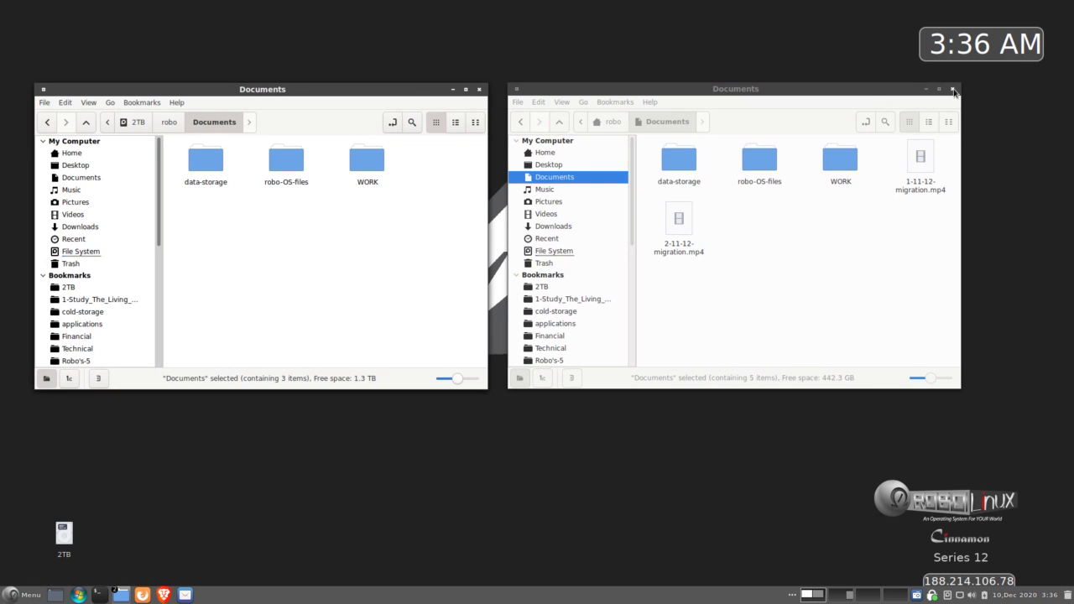
pyautogui.click(871, 224)
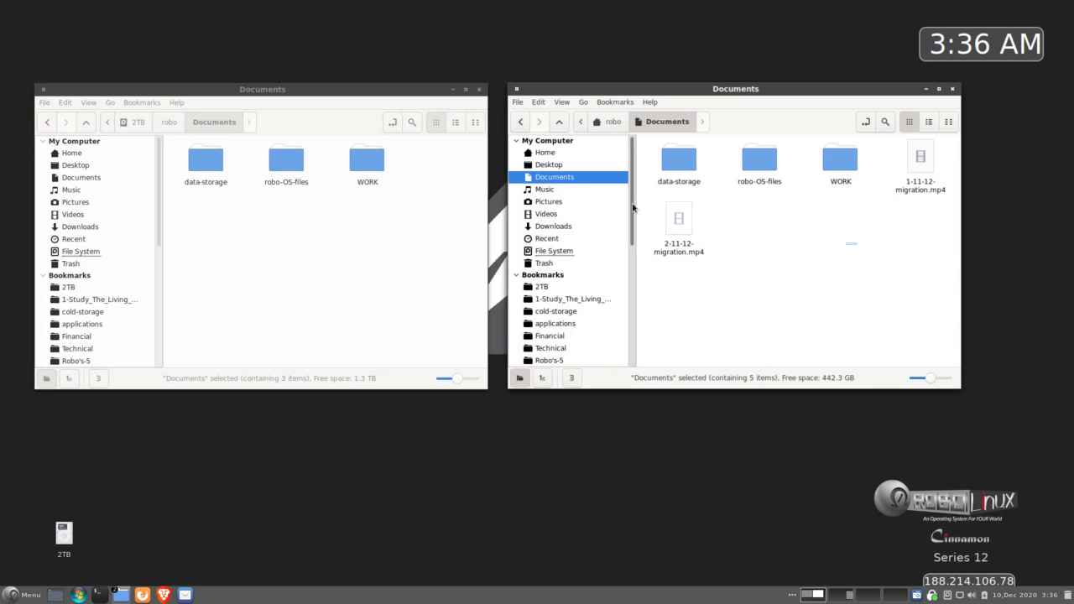
# Step: Return from Documents to Home in one window and to the backup's robo folder in the other
pyautogui.click(612, 121)
pyautogui.click(818, 343)
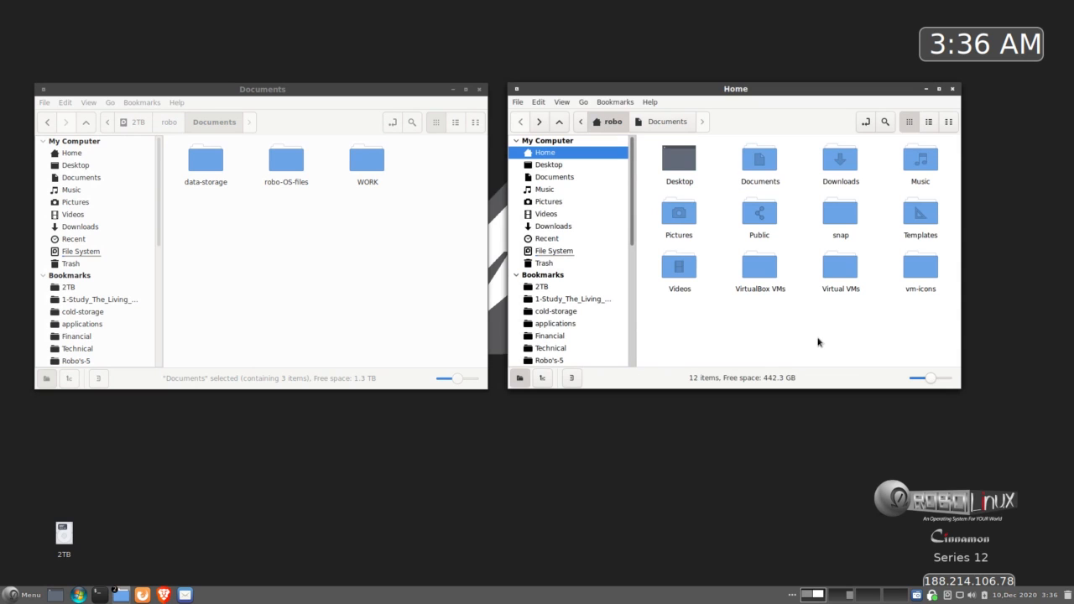
pyautogui.click(351, 257)
pyautogui.click(169, 122)
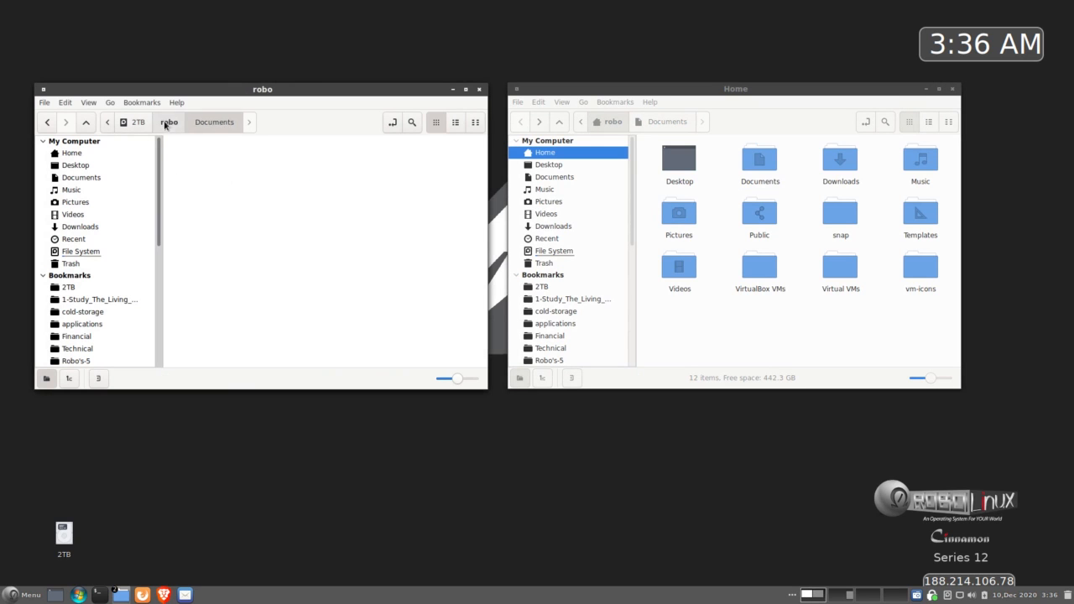
pyautogui.click(300, 345)
# Step: Compare the Pictures folders of the backup and Home, and return both windows to their parent folders
pyautogui.doubleClick(286, 216)
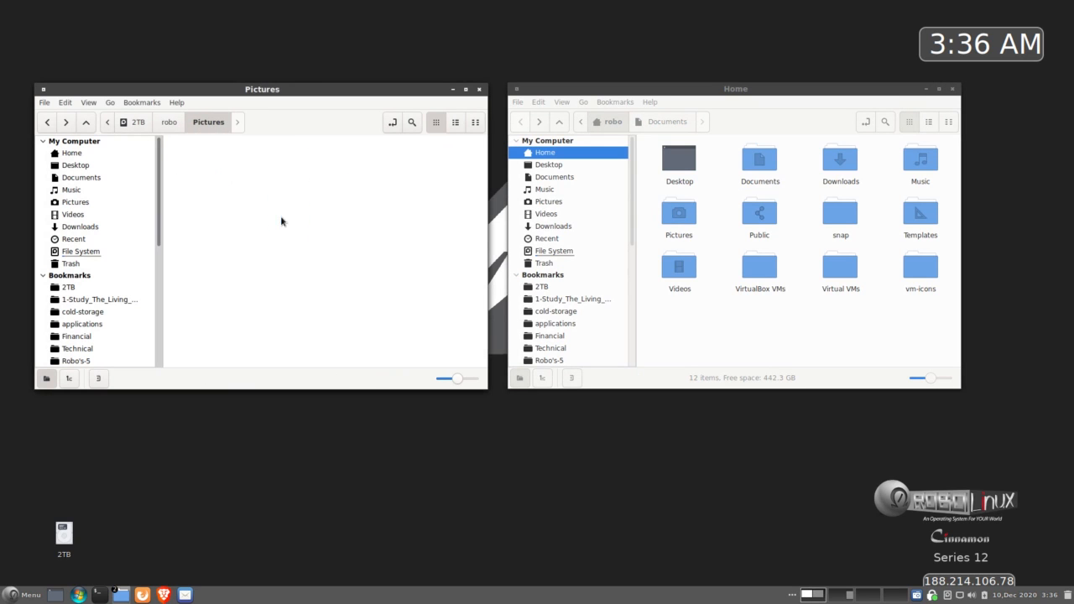
pyautogui.doubleClick(679, 213)
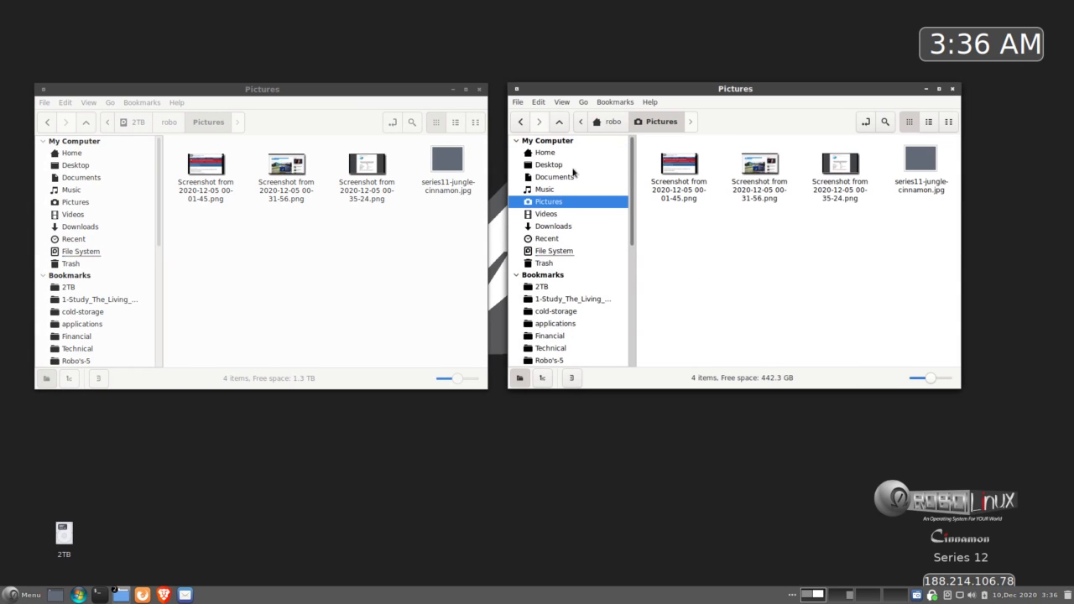
pyautogui.click(521, 123)
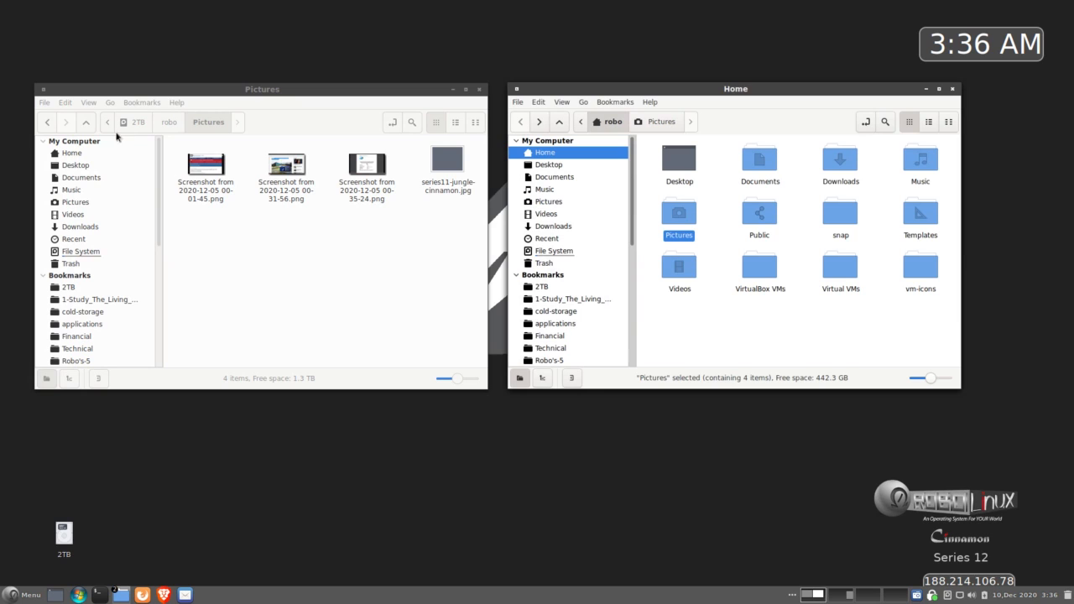
pyautogui.click(45, 122)
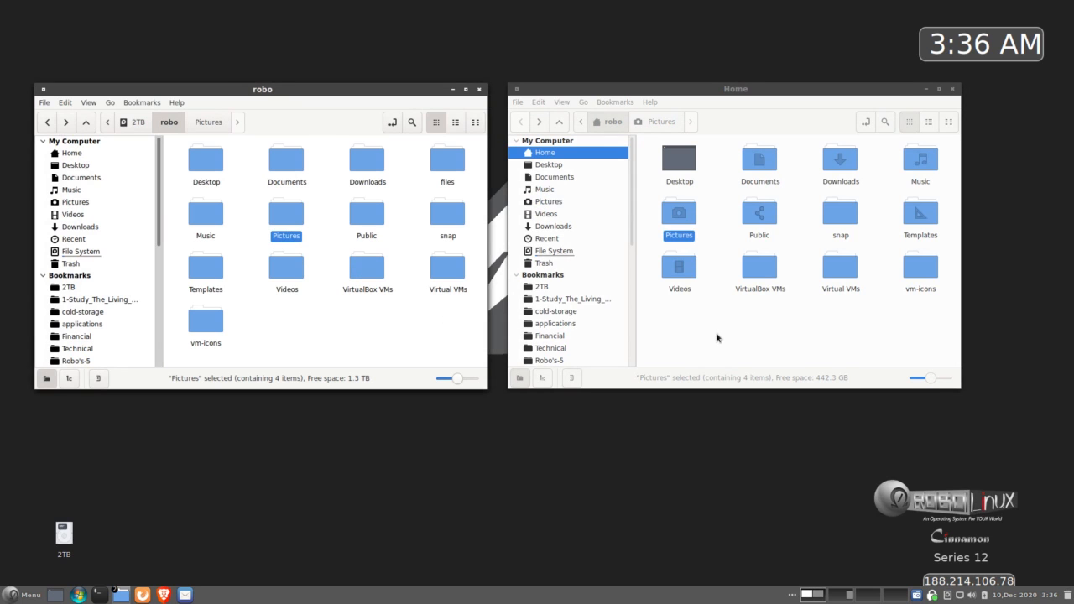
pyautogui.click(740, 315)
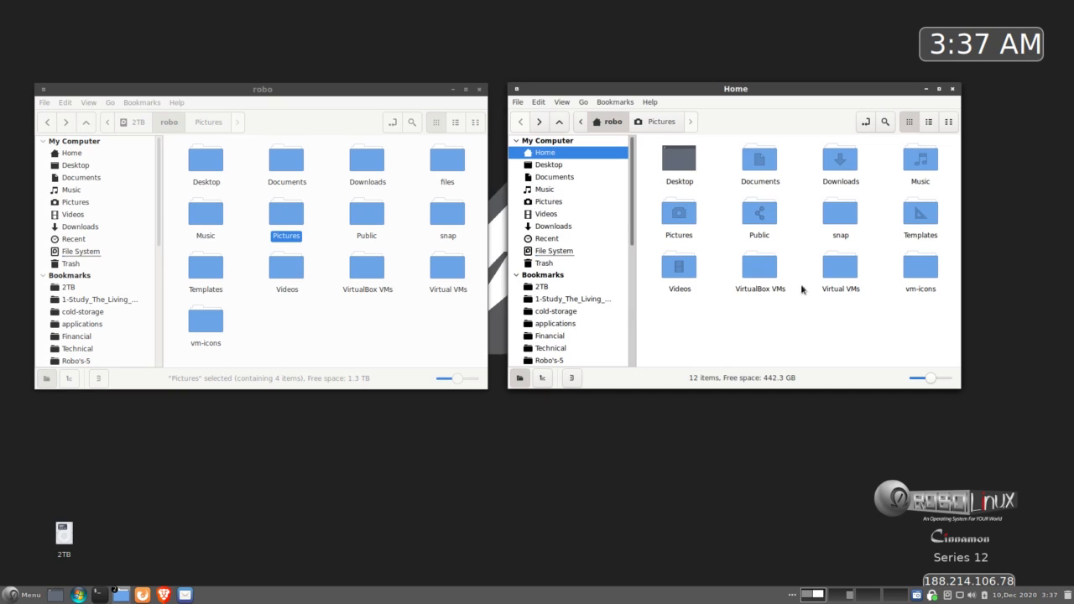
# Step: Inspect the contents of Home's Virtual VMs and vm-icons folders, returning to Home after each
pyautogui.doubleClick(846, 270)
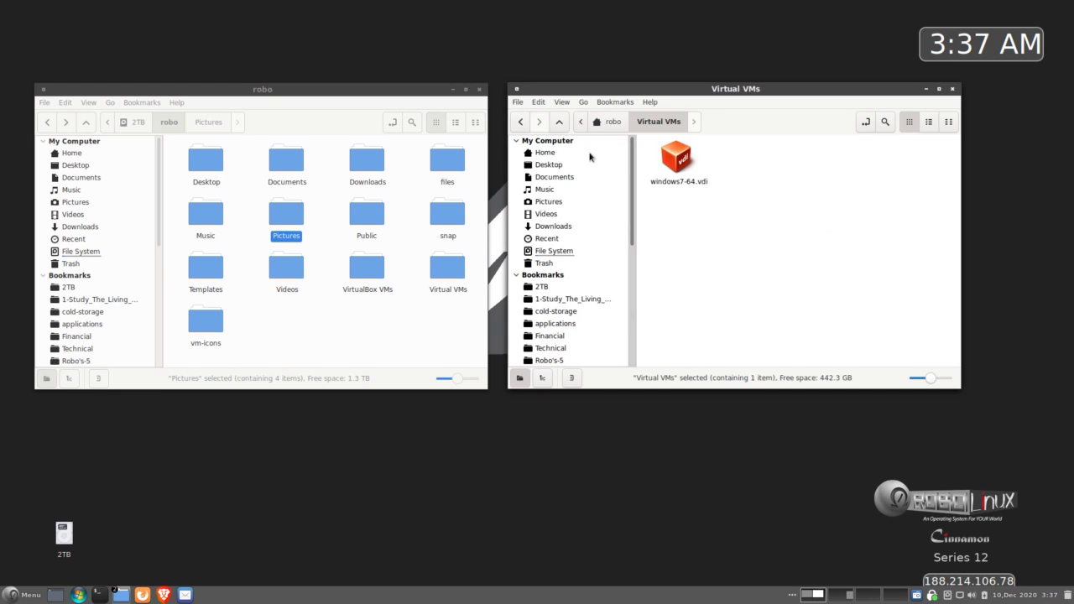
pyautogui.click(519, 122)
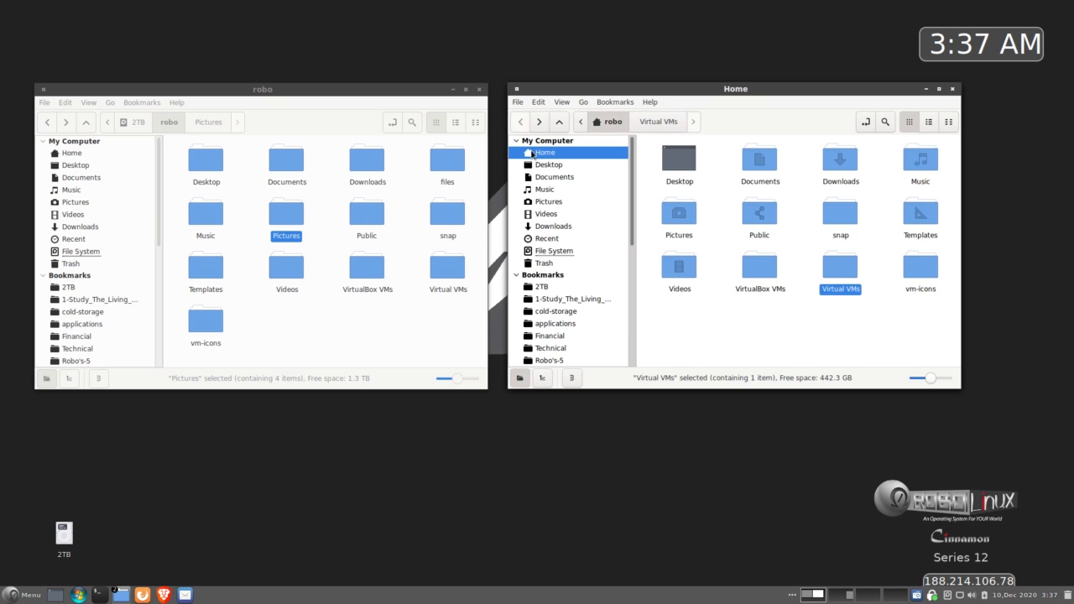
pyautogui.click(779, 327)
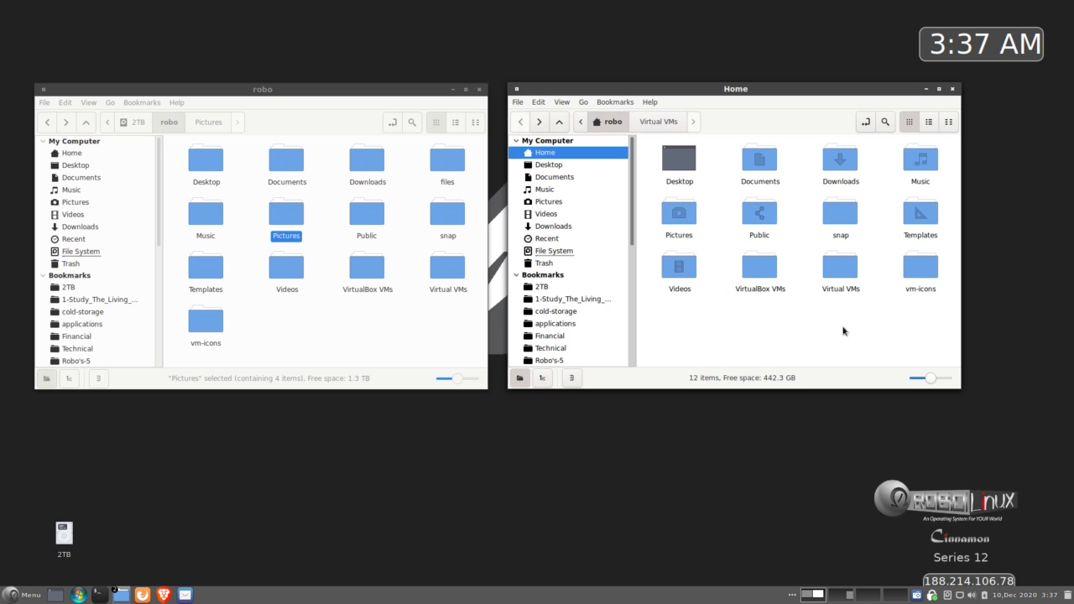
pyautogui.doubleClick(920, 268)
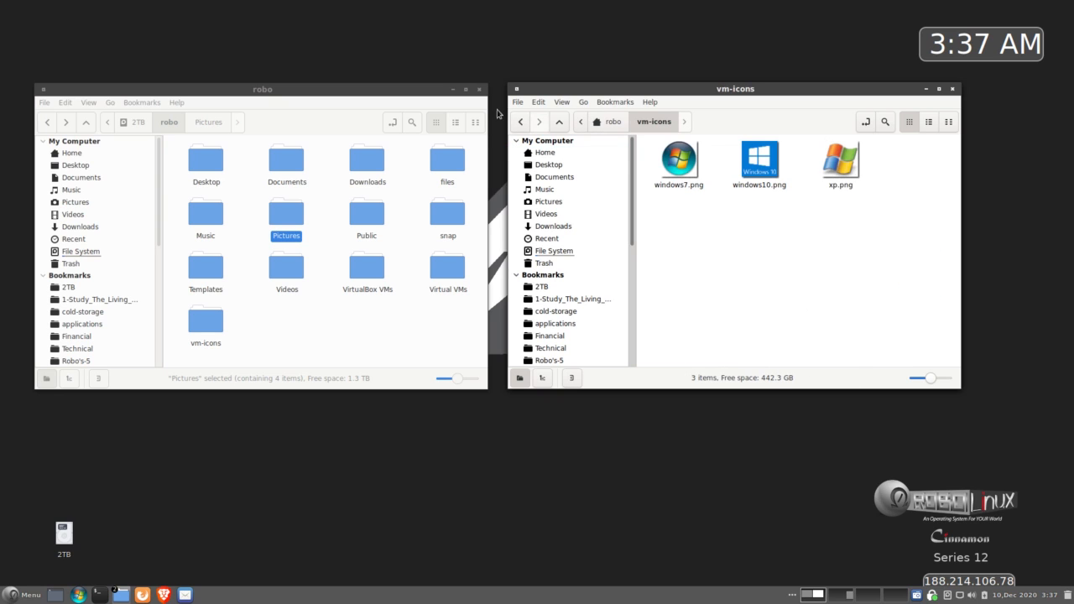
pyautogui.click(522, 122)
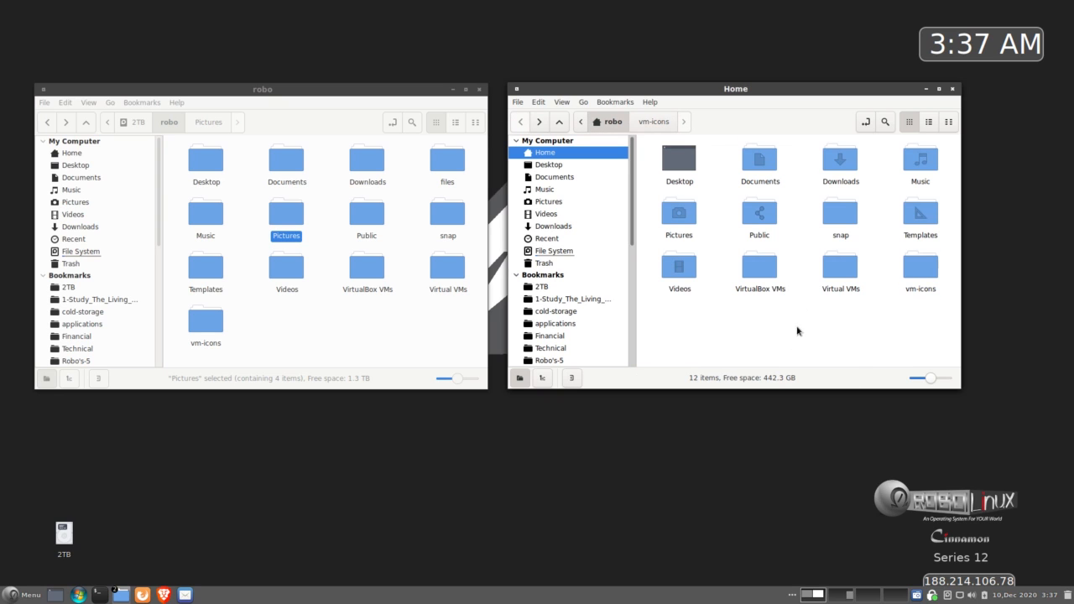
# Step: Check the contents of the backup's vm-icons folder against Home's copy and return to the robo folder
pyautogui.click(372, 318)
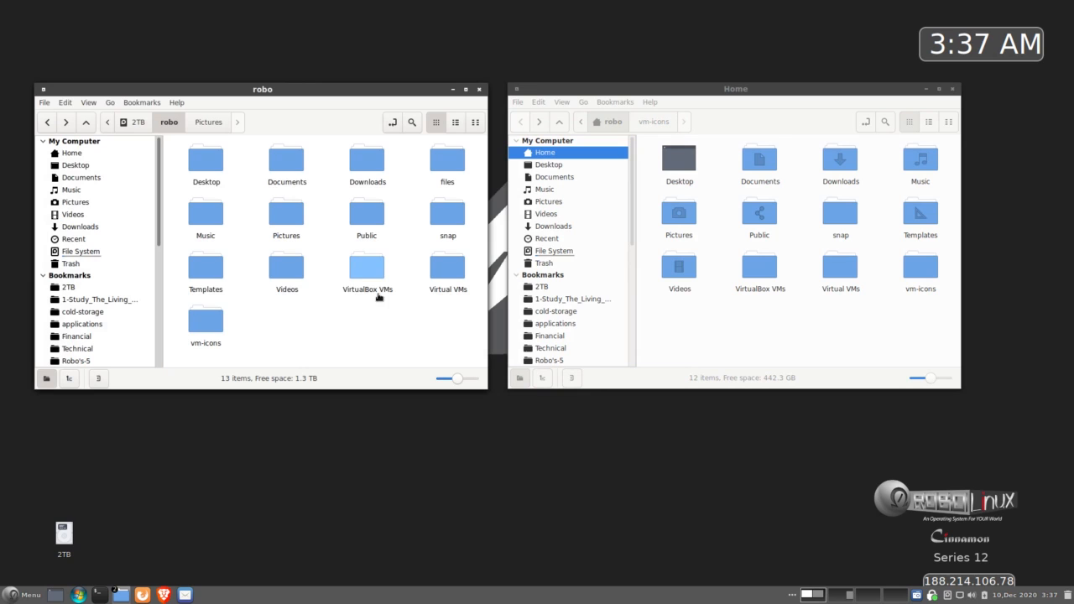
pyautogui.doubleClick(207, 325)
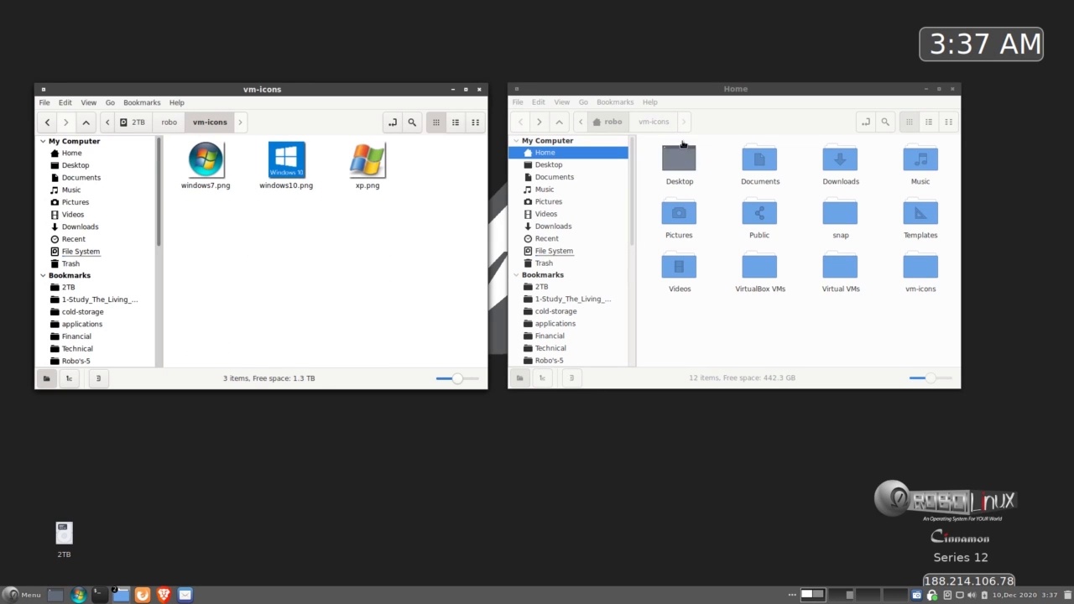
pyautogui.click(798, 339)
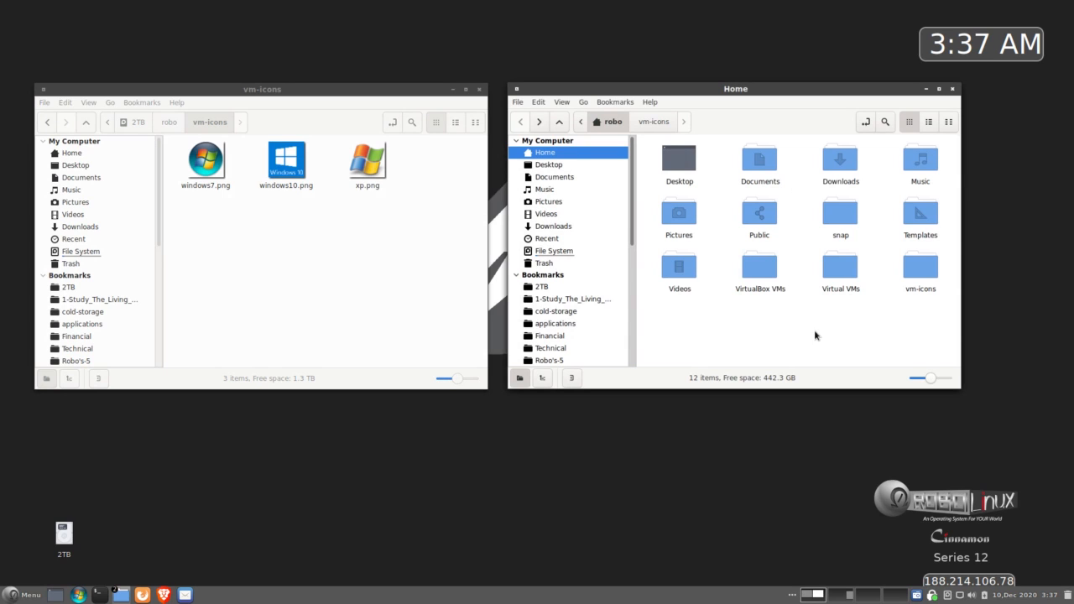
pyautogui.click(233, 241)
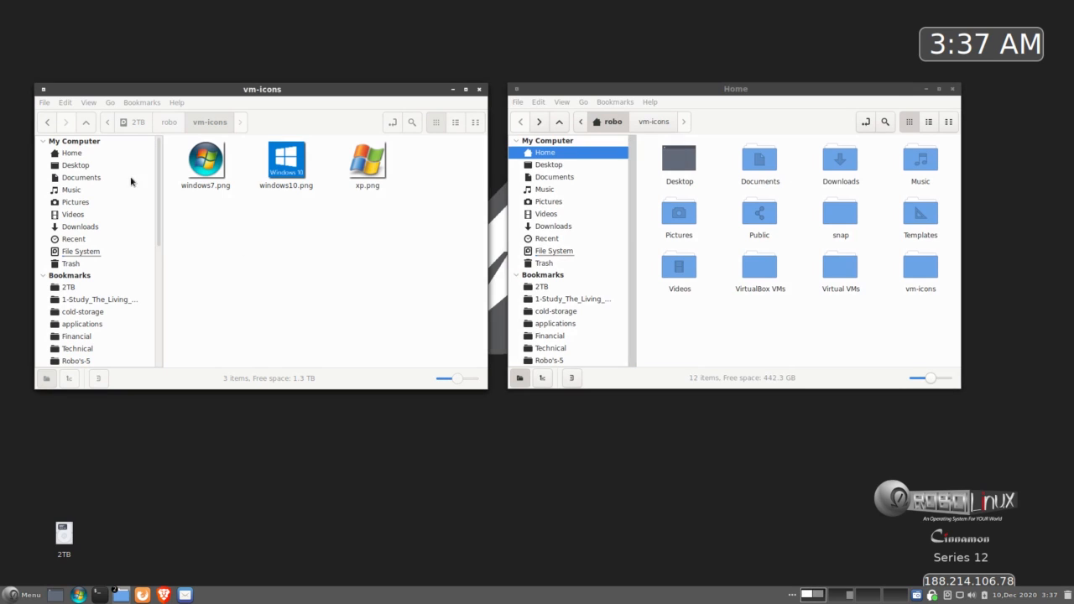
pyautogui.click(46, 123)
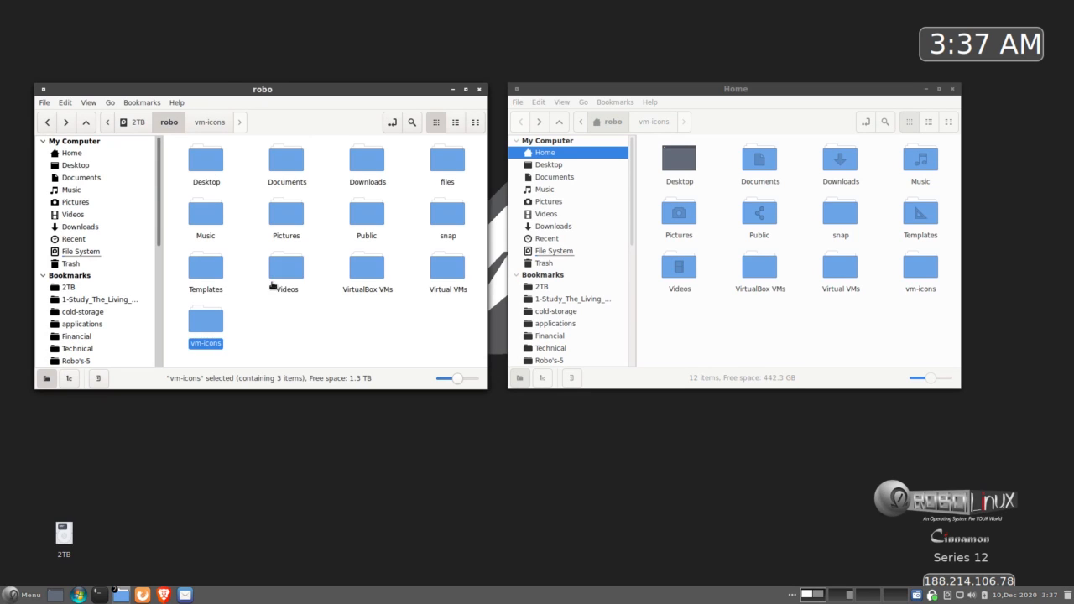
pyautogui.click(312, 319)
pyautogui.click(682, 341)
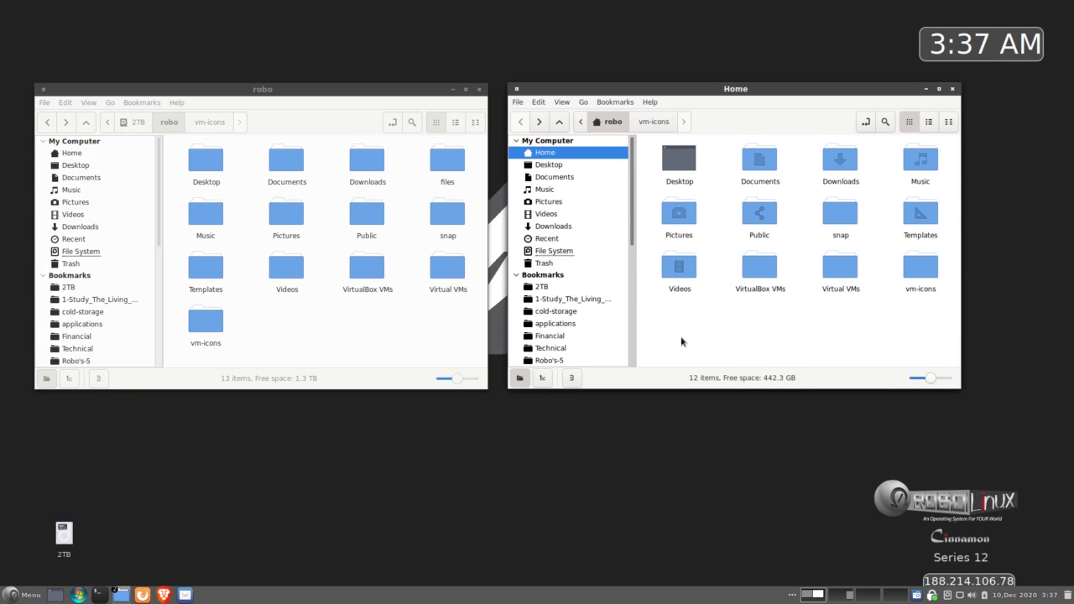
pyautogui.moveTo(804, 89); pyautogui.dragTo(805, 94)
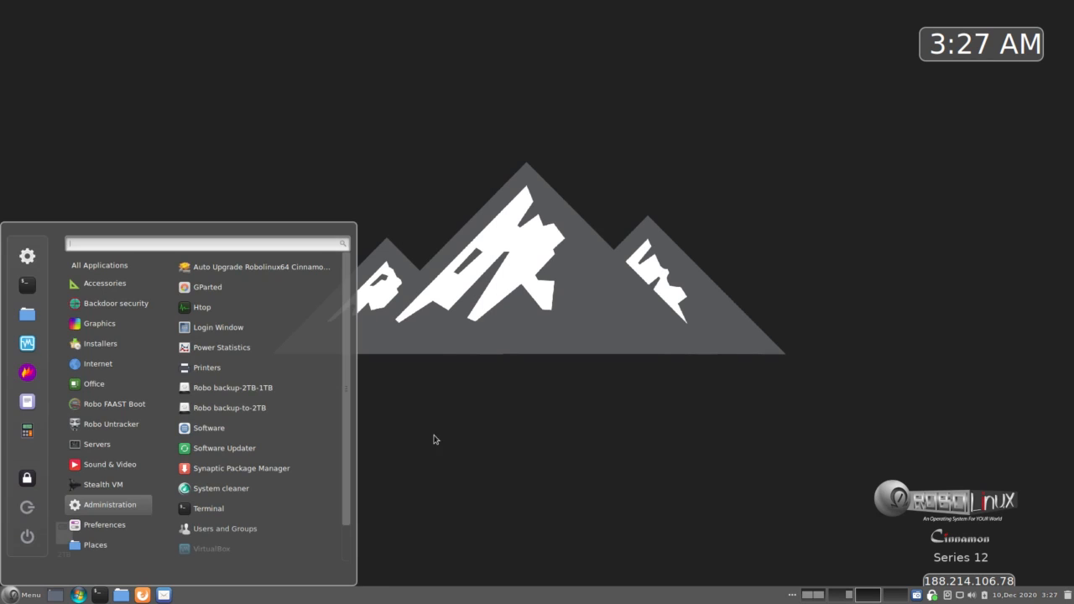
# Step: Add Brave Web Browser to the panel and place its launcher between Firefox and Thunderbird
pyautogui.click(436, 444)
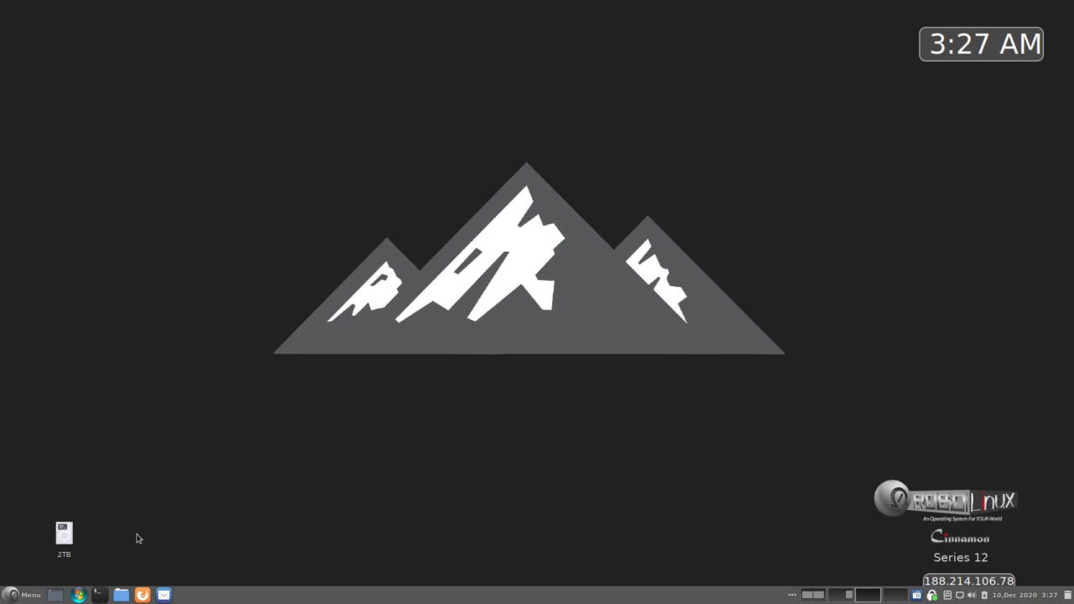
pyautogui.click(11, 597)
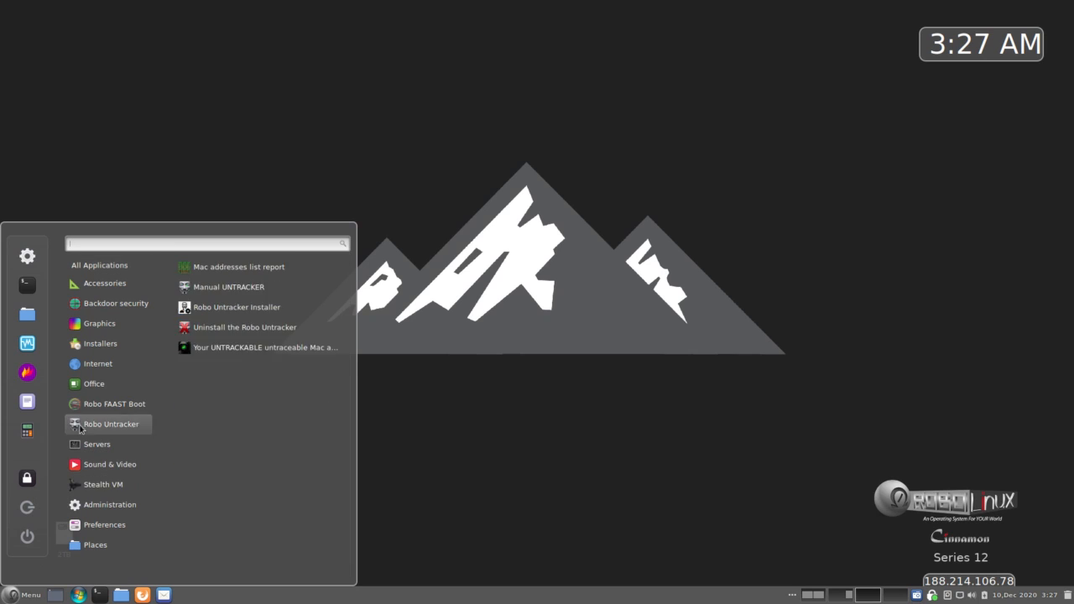
pyautogui.moveTo(90, 372)
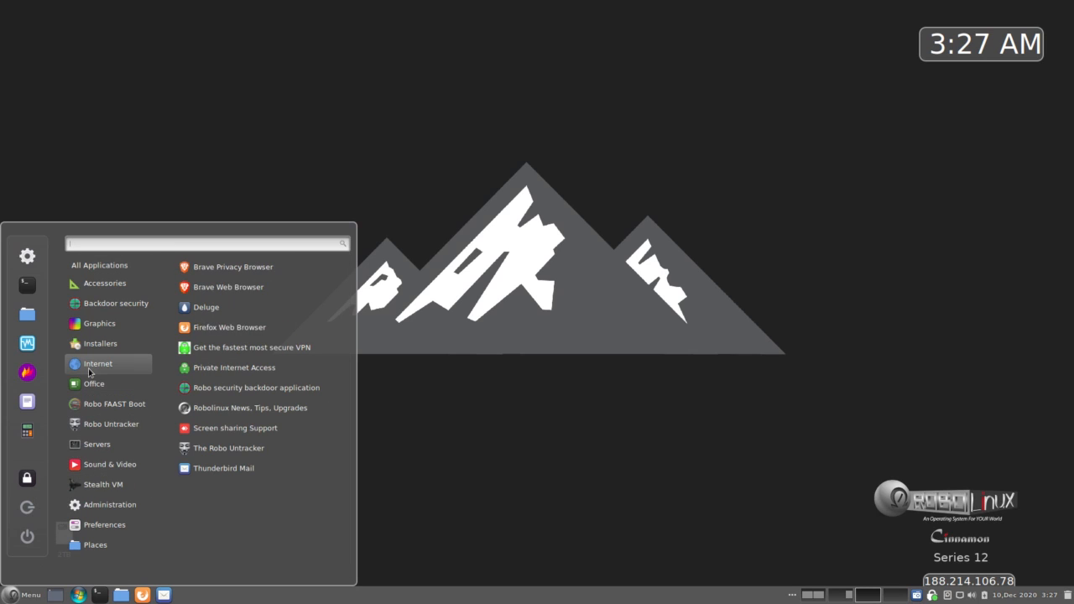
pyautogui.rightClick(288, 292)
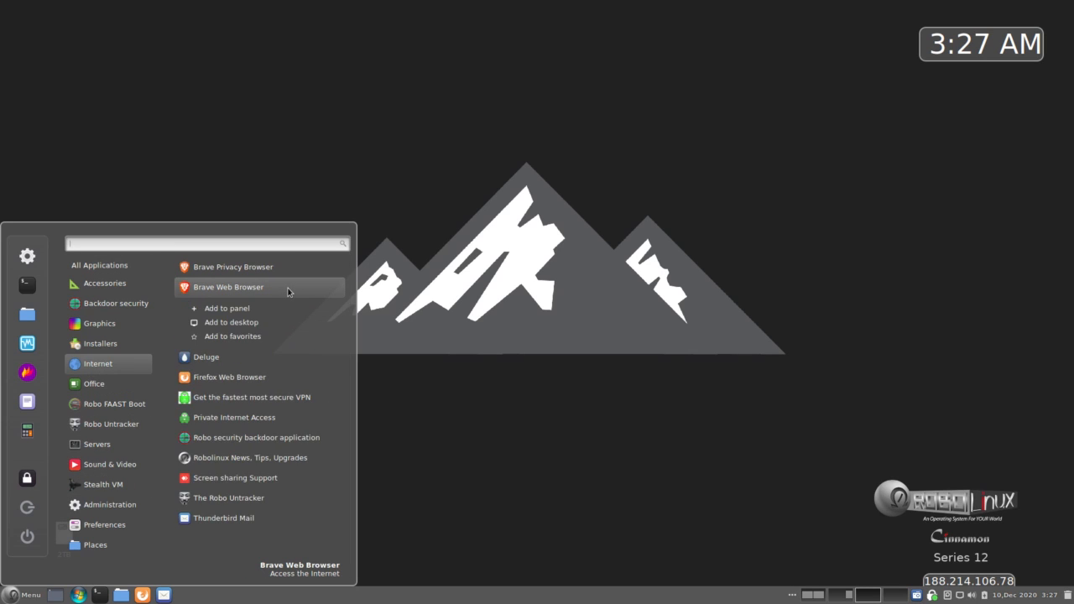
pyautogui.click(261, 308)
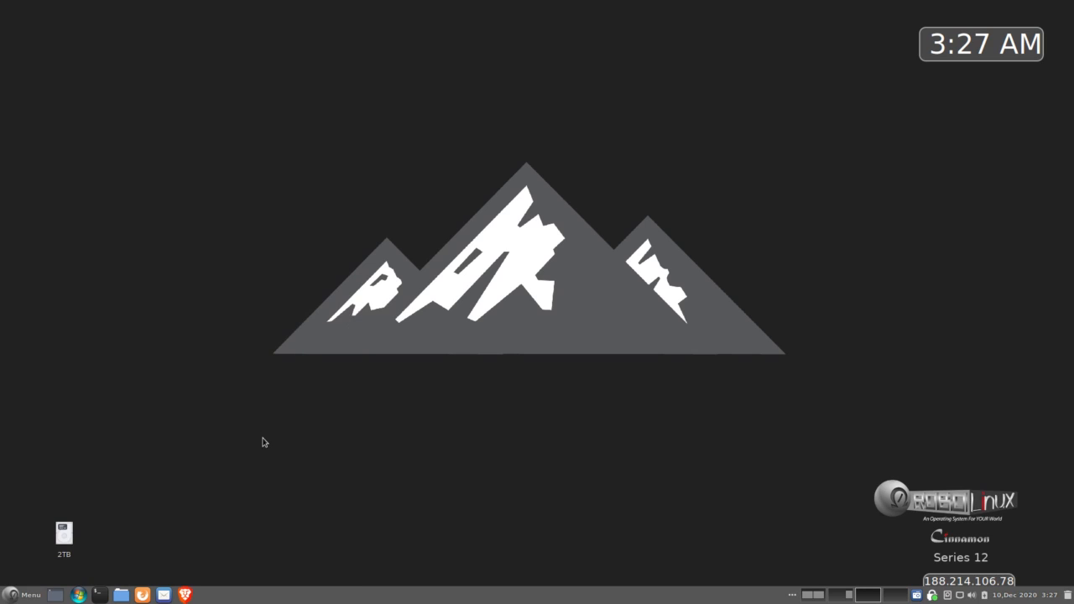
pyautogui.moveTo(185, 595); pyautogui.dragTo(160, 597)
# Step: Safely remove the 2TB drive from the desktop
pyautogui.rightClick(69, 535)
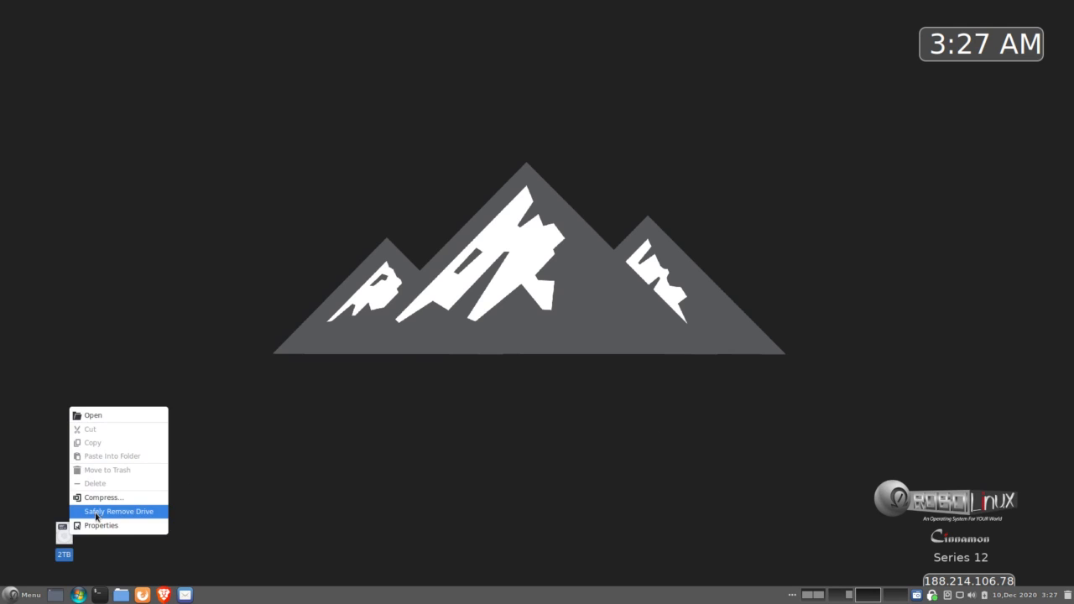
pyautogui.click(96, 511)
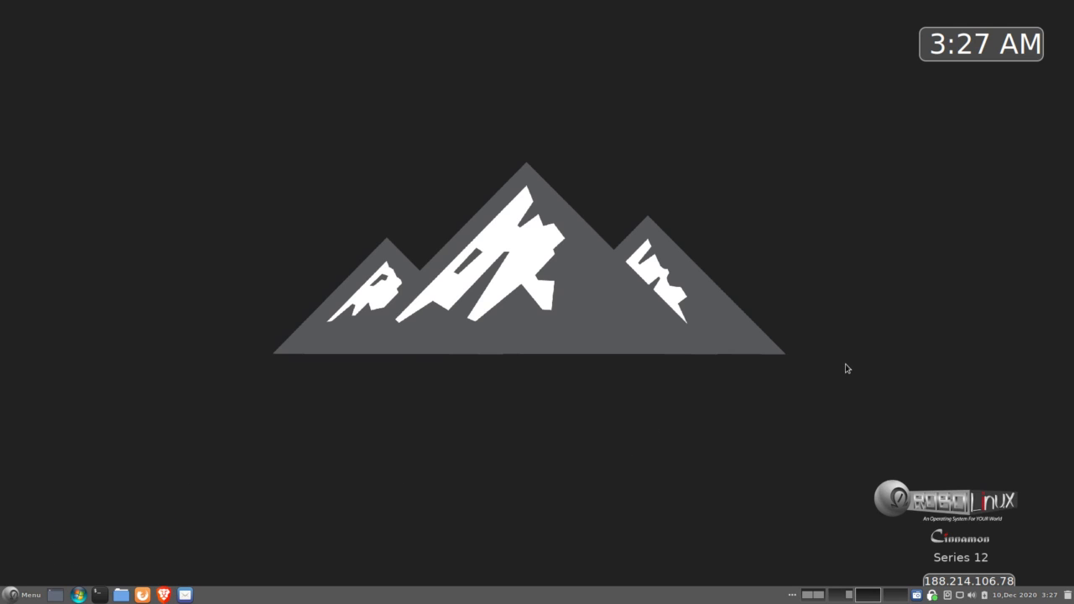
# Step: Launch Thunderbird to check the restored mail accounts and inbox messages, and close it
pyautogui.click(191, 594)
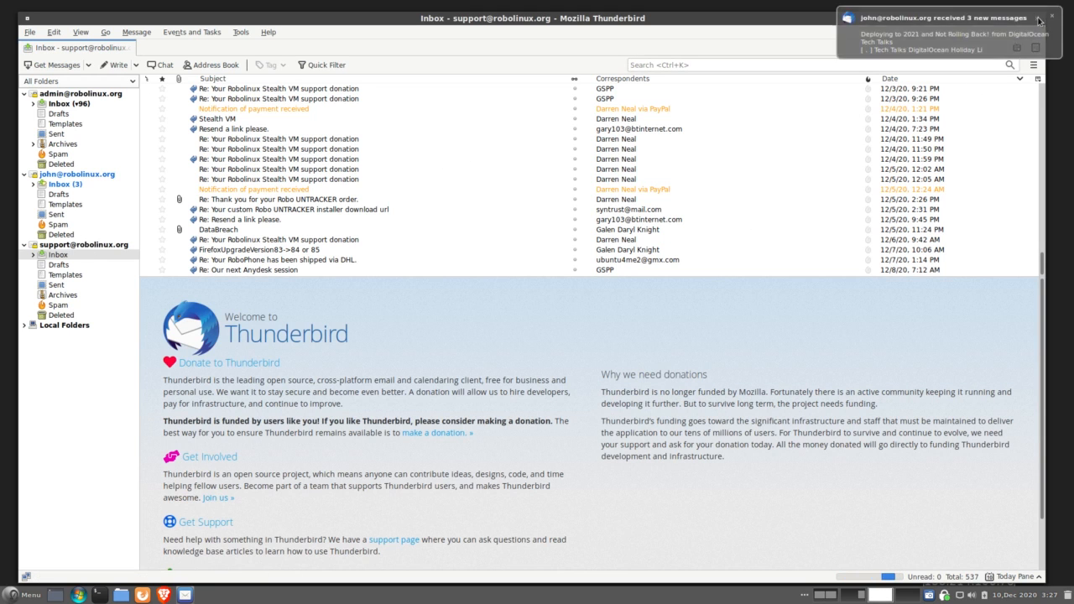
pyautogui.click(1039, 20)
pyautogui.click(1039, 19)
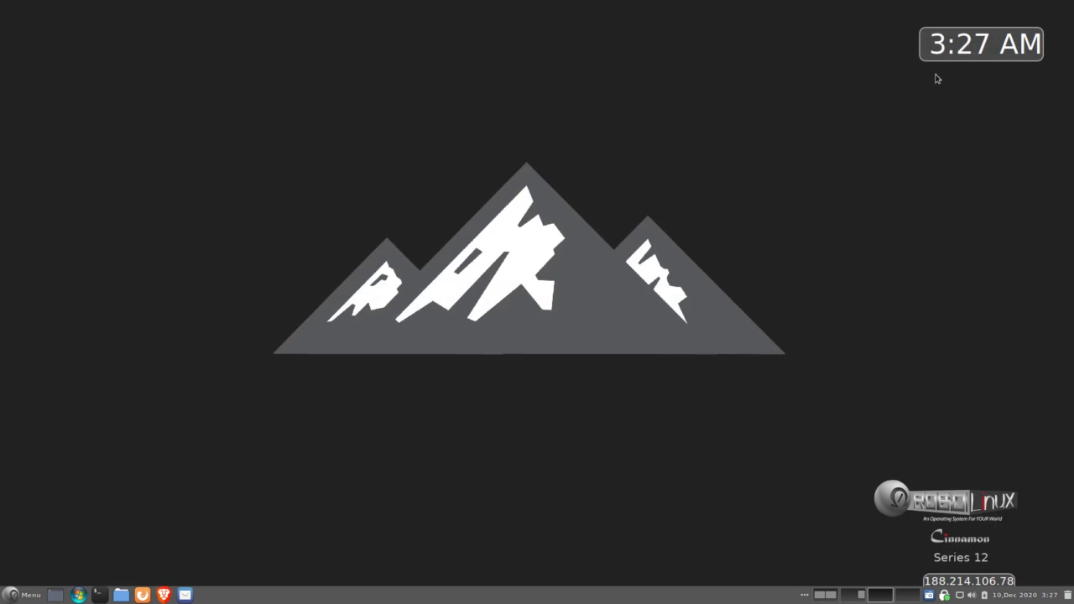
# Step: Launch Brave, open the PIA Affiliate Dashboard bookmark, and move the browser window up
pyautogui.click(164, 595)
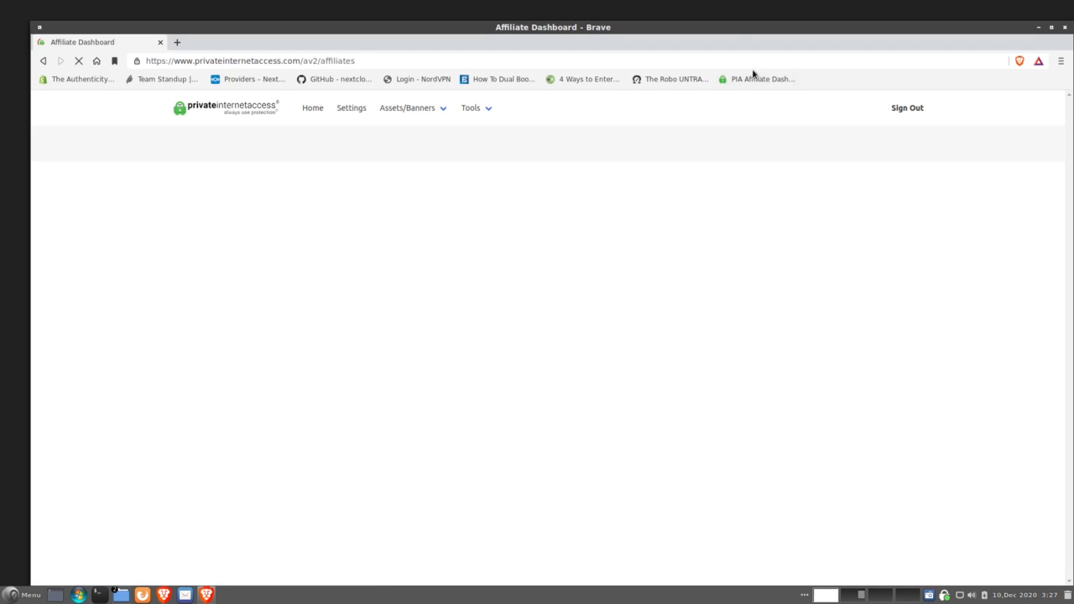
pyautogui.moveTo(729, 28); pyautogui.dragTo(725, 15)
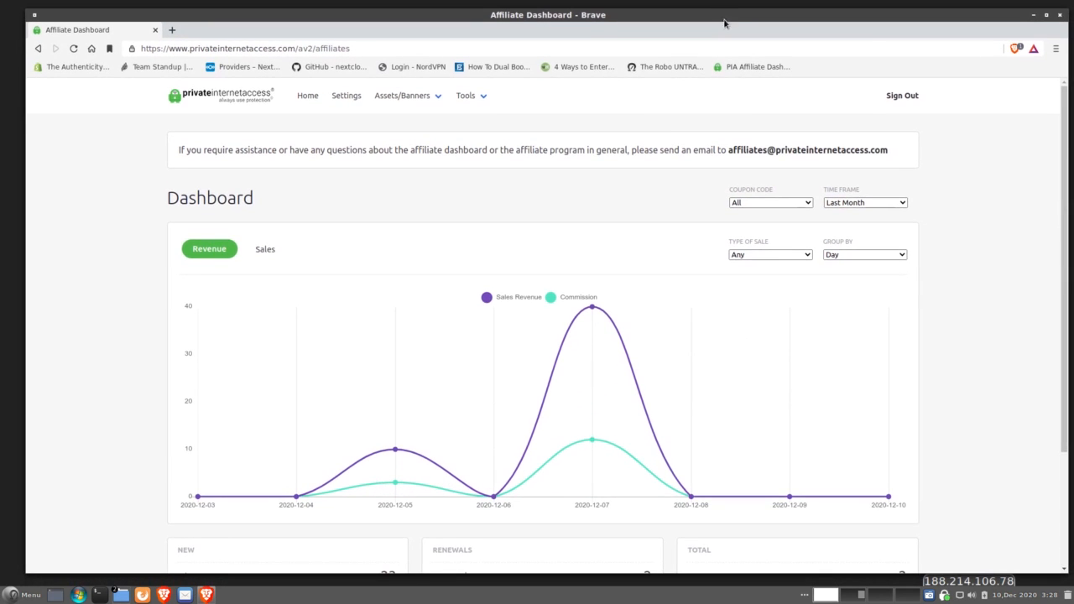
# Step: Open a new tab in Brave to check its start page, and close the browser
pyautogui.click(172, 30)
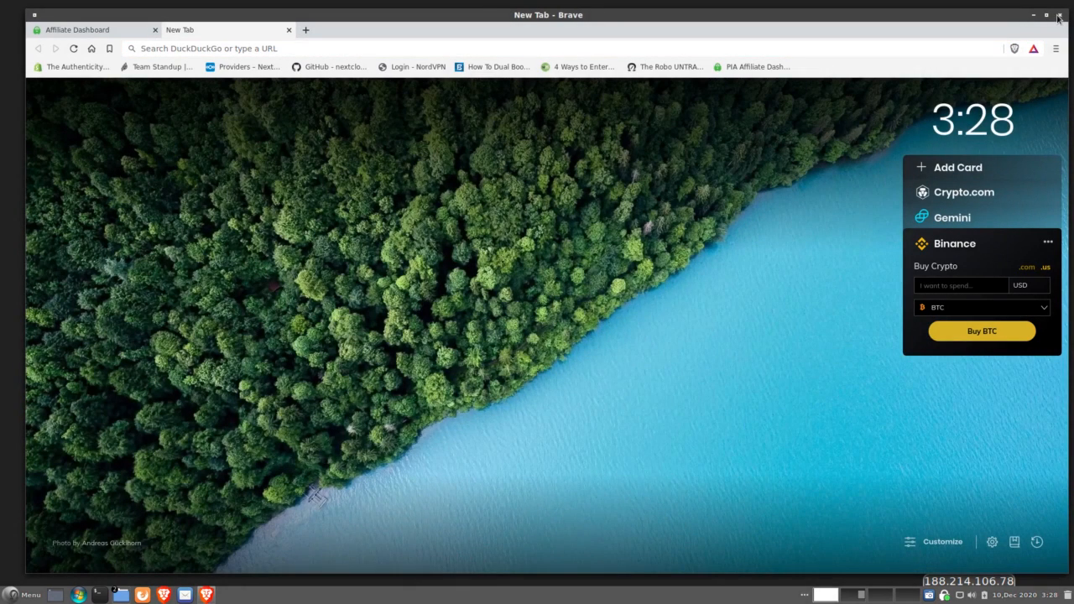
pyautogui.click(1058, 16)
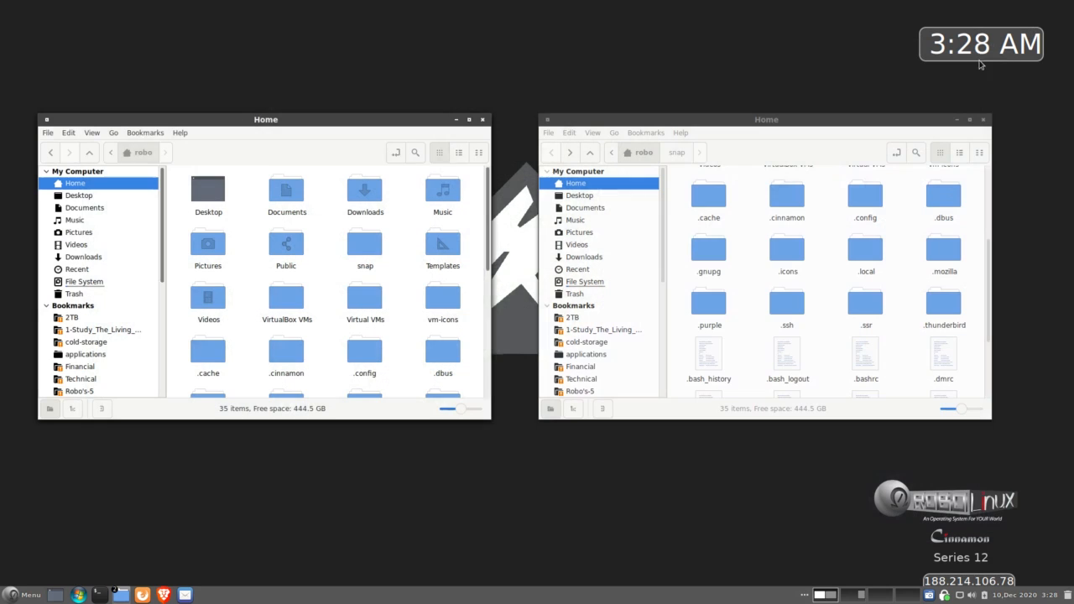
# Step: Hide the hidden files in the Home window that shows snap in its path, and close that window
pyautogui.click(740, 246)
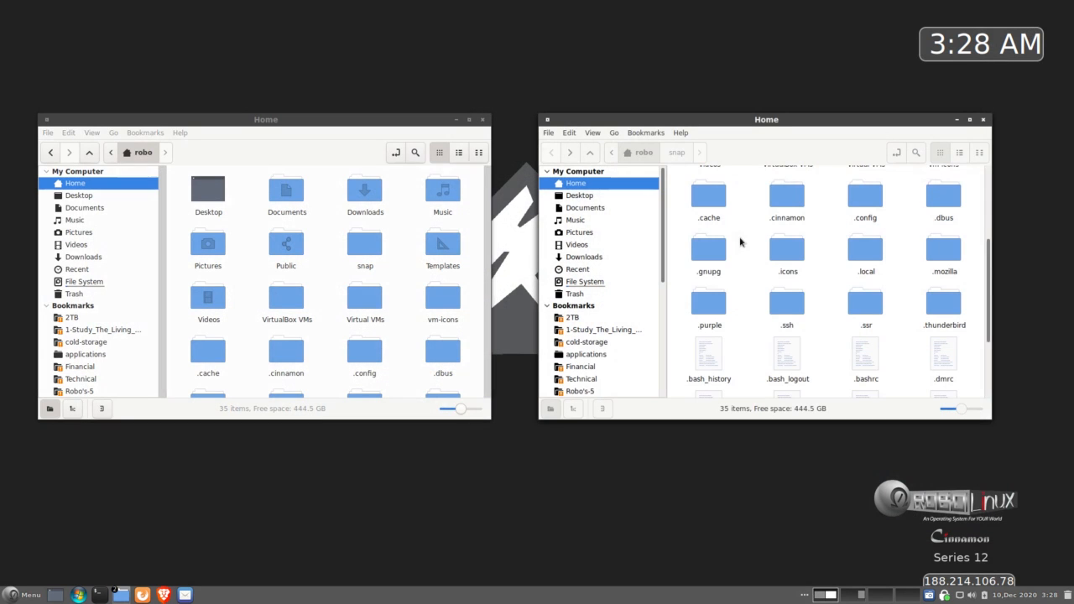
pyautogui.moveTo(772, 121); pyautogui.dragTo(764, 118)
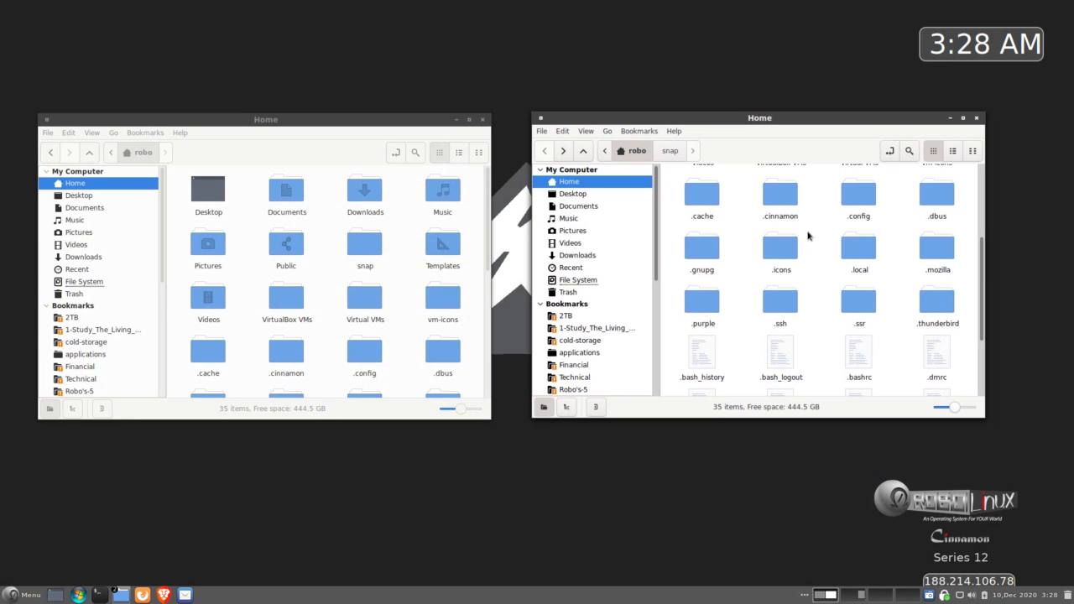
pyautogui.hotkey('ctrl', 'h')
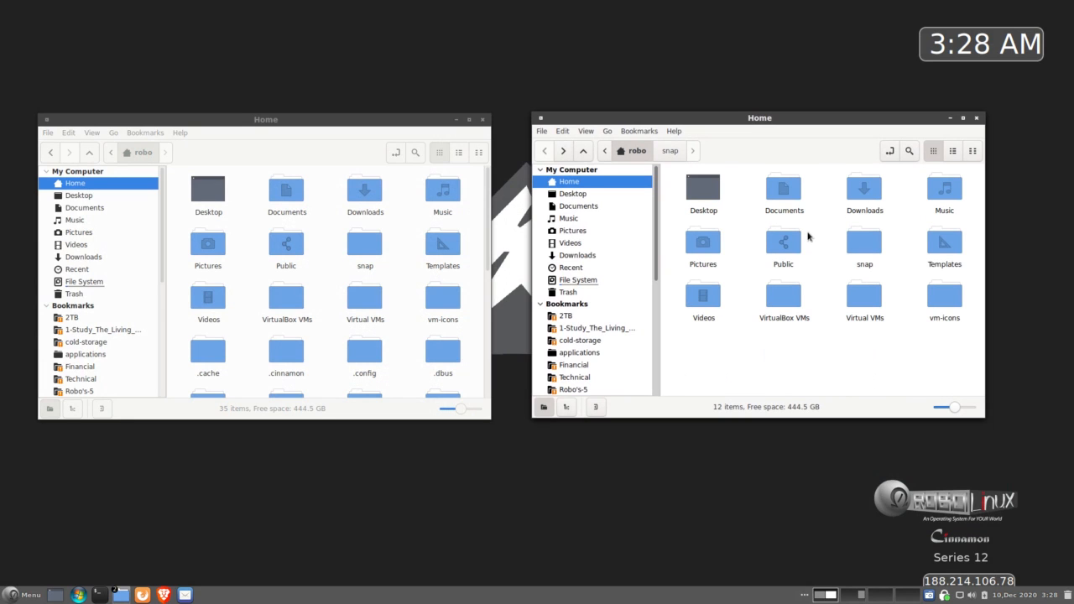
pyautogui.click(977, 119)
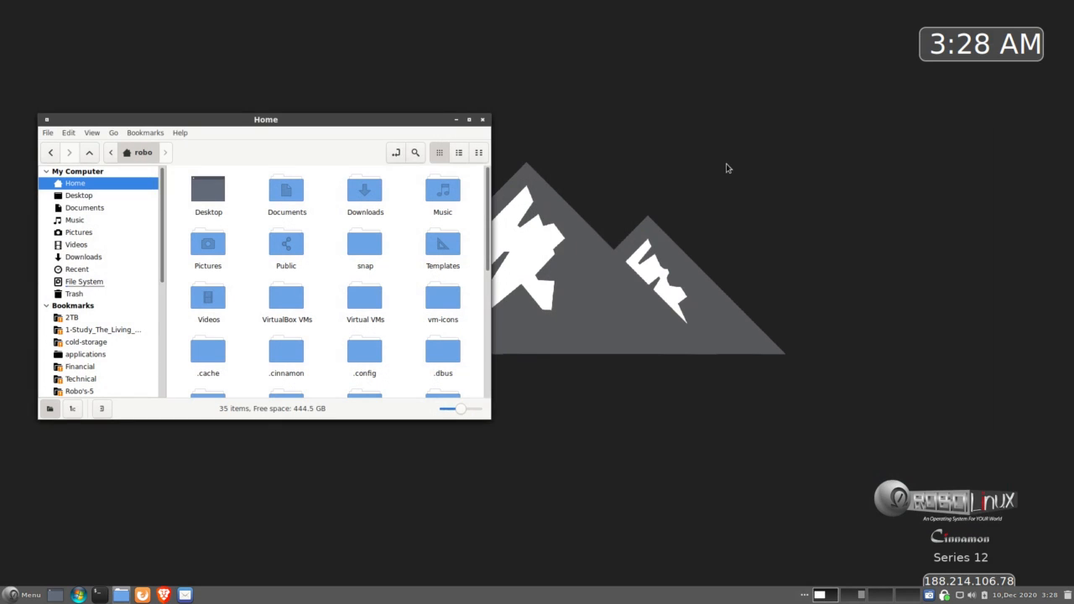
# Step: Close the remaining Home window, and launch Firefox only to check its restored bookmarks before closing it
pyautogui.moveTo(378, 120); pyautogui.dragTo(542, 235)
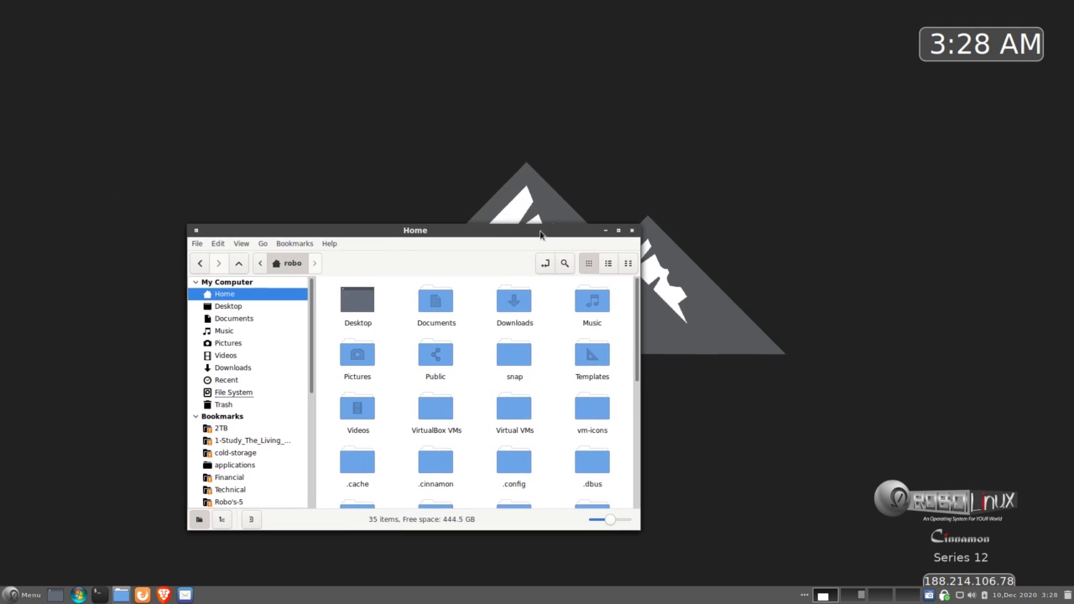
pyautogui.click(632, 232)
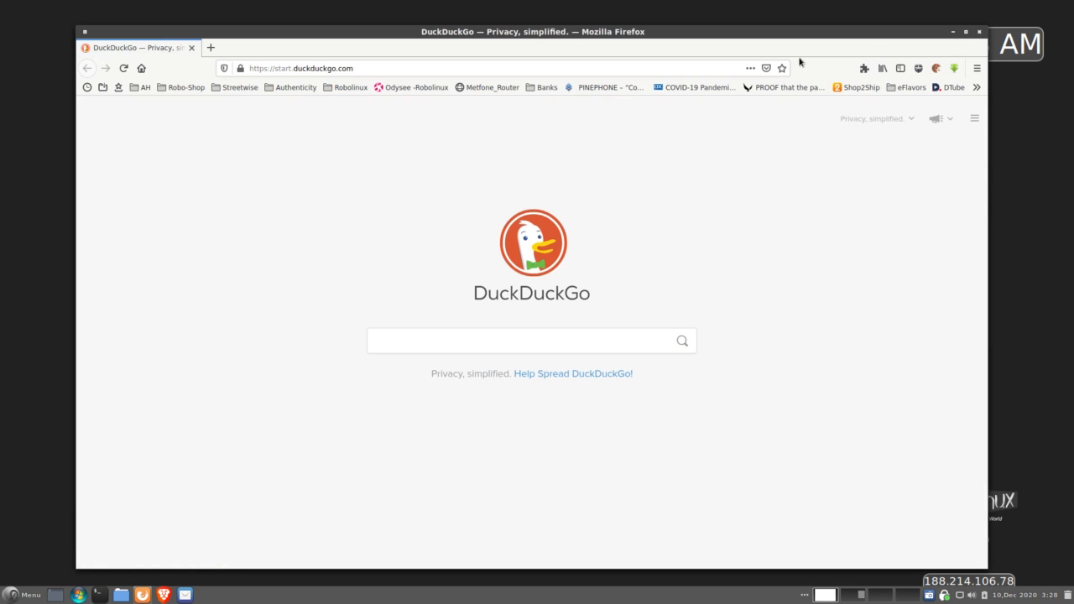
pyautogui.click(979, 31)
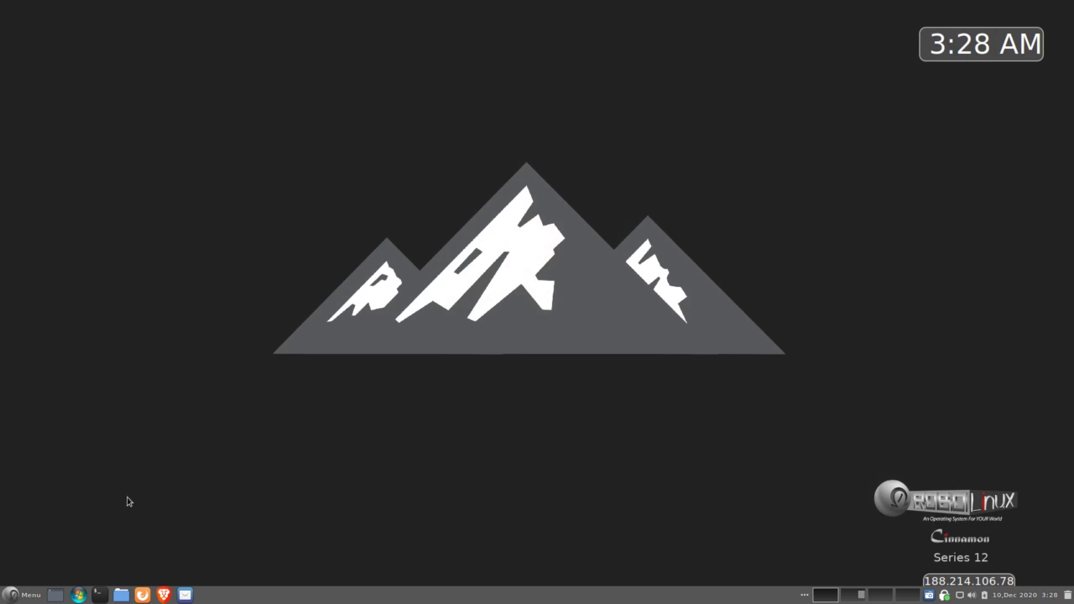